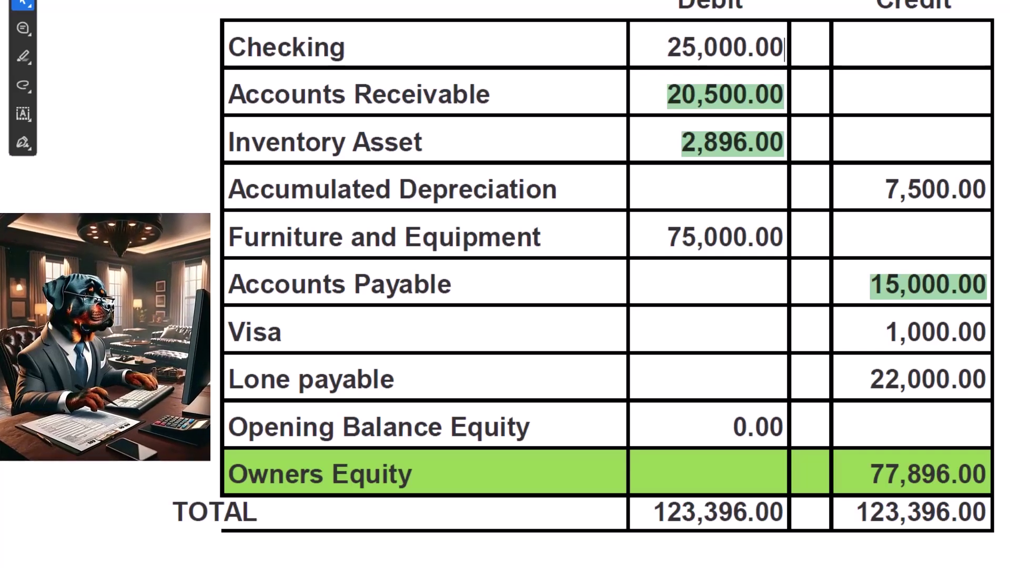
Examine the Checking account's debit amount in the trial balance PDF.
{"action": "left_click", "coordinate": [666, 41]}
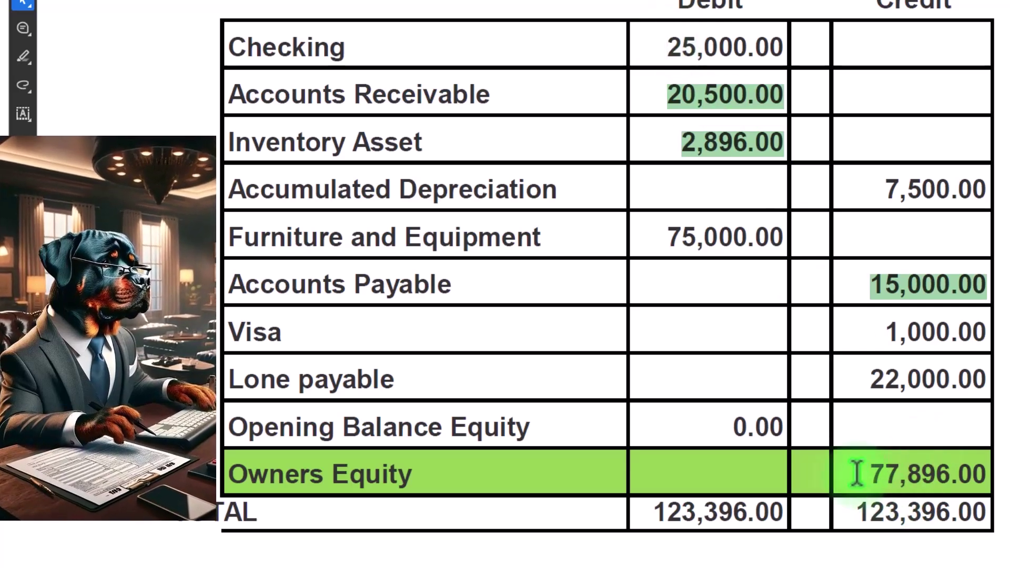
{"action": "left_click", "coordinate": [661, 50]}
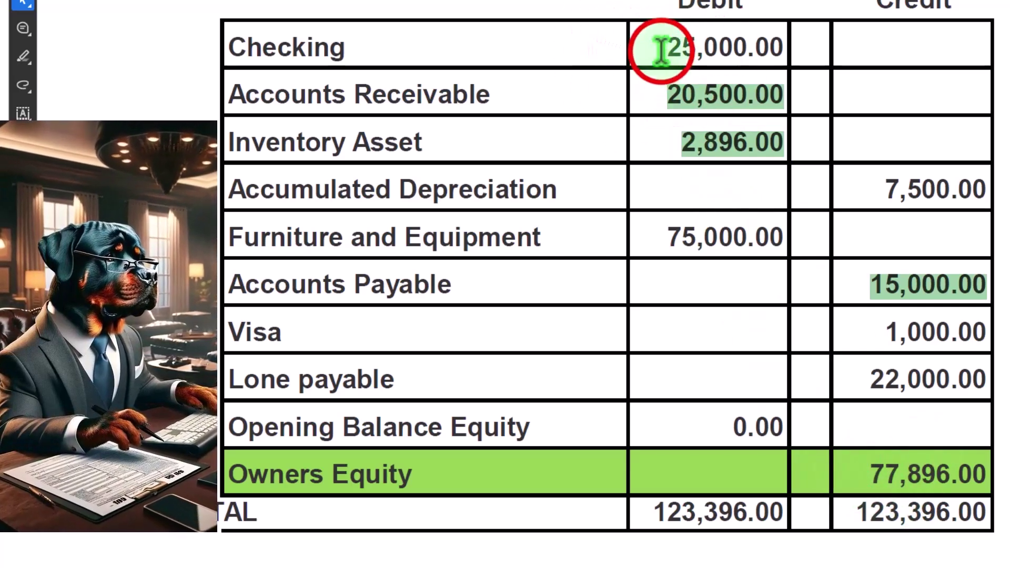
{"action": "left_click_drag", "start_coordinate": [661, 50], "coordinate": [783, 40]}
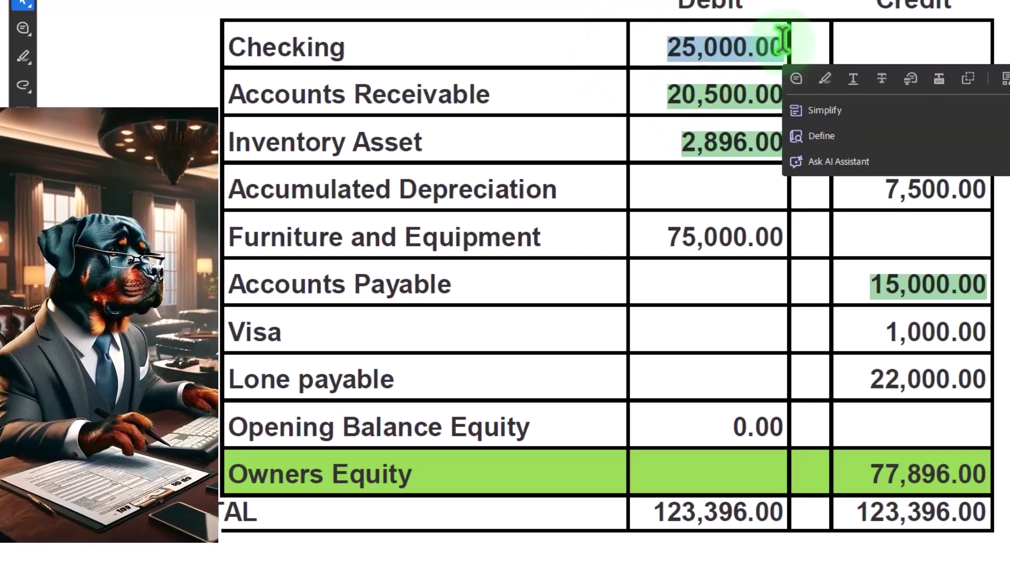
{"action": "left_click", "coordinate": [737, 49]}
{"action": "left_click_drag", "start_coordinate": [672, 46], "coordinate": [776, 40]}
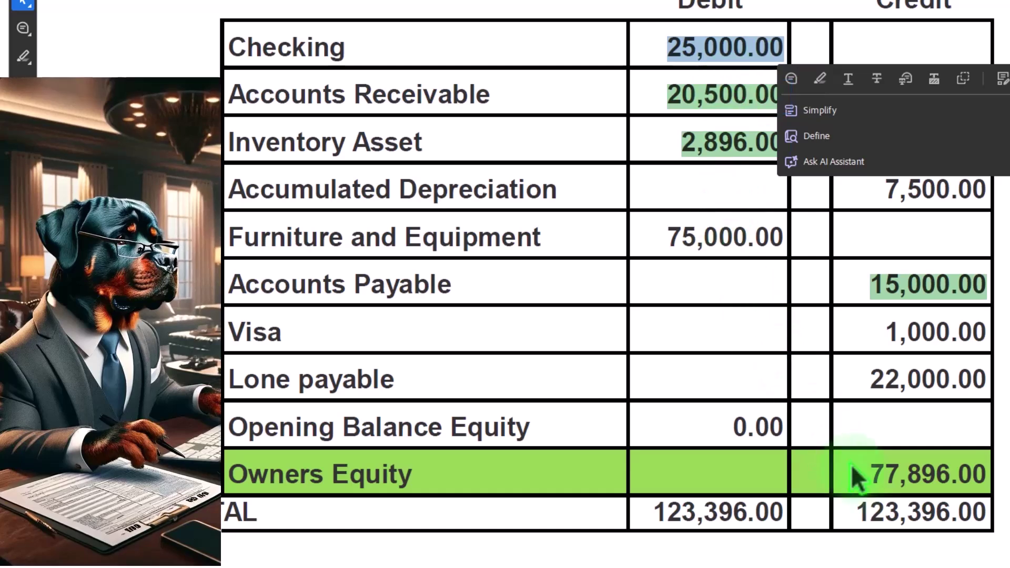
{"action": "left_click", "coordinate": [689, 43]}
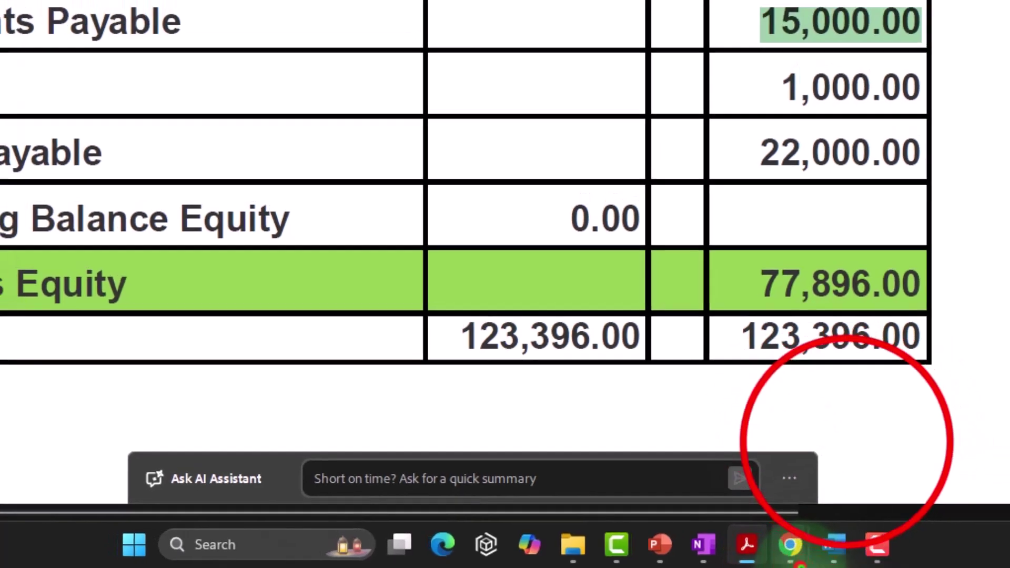
Switch to QuickBooks Online and open the chart of accounts with the navigation menu collapsed.
{"action": "mouse_move", "coordinate": [702, 532]}
{"action": "left_click", "coordinate": [721, 492]}
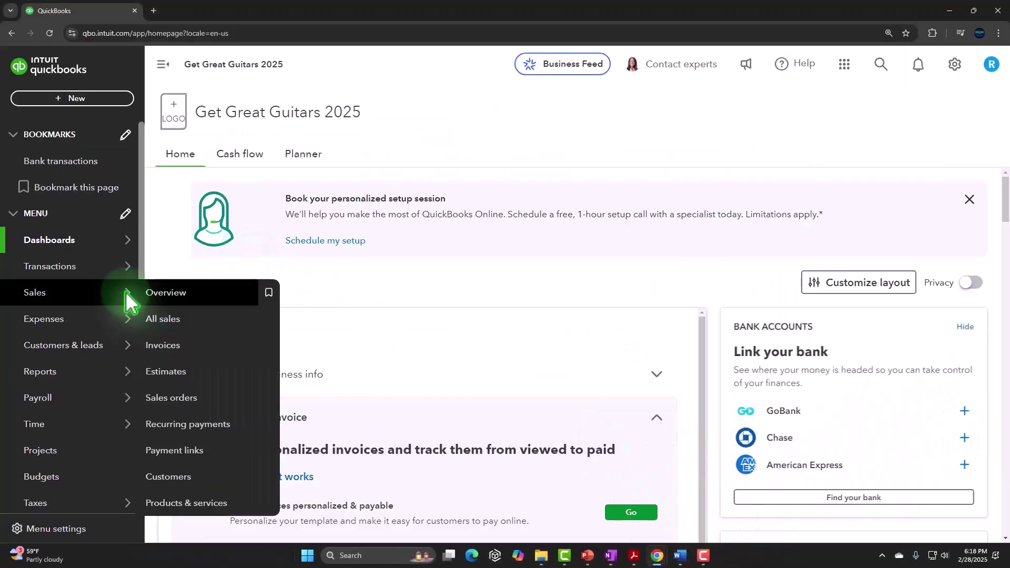
{"action": "mouse_move", "coordinate": [74, 251]}
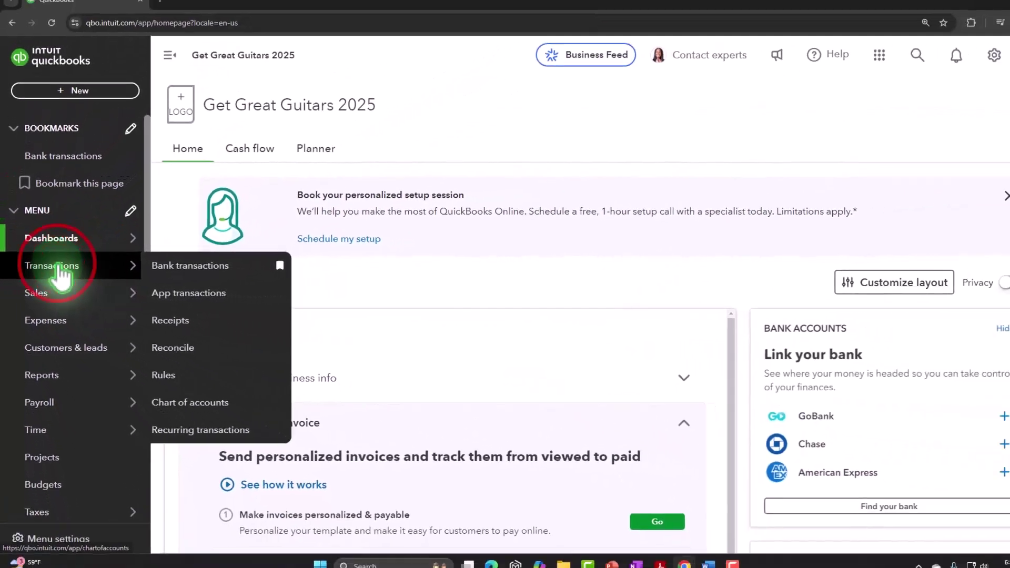
{"action": "left_click", "coordinate": [86, 257]}
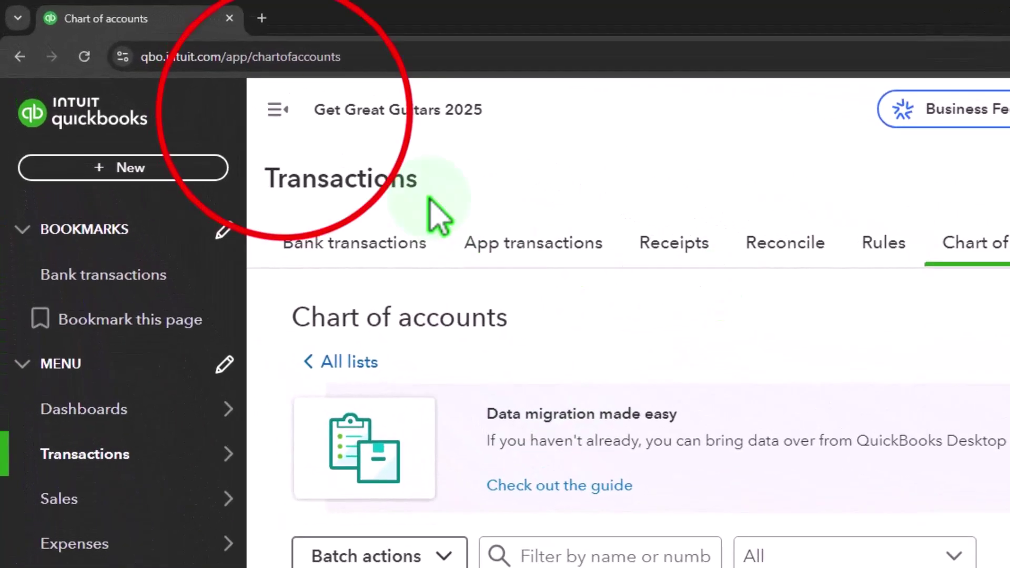
{"action": "left_click", "coordinate": [277, 110]}
{"action": "scroll", "coordinate": [557, 440], "scroll_direction": "down", "scroll_amount": 1}
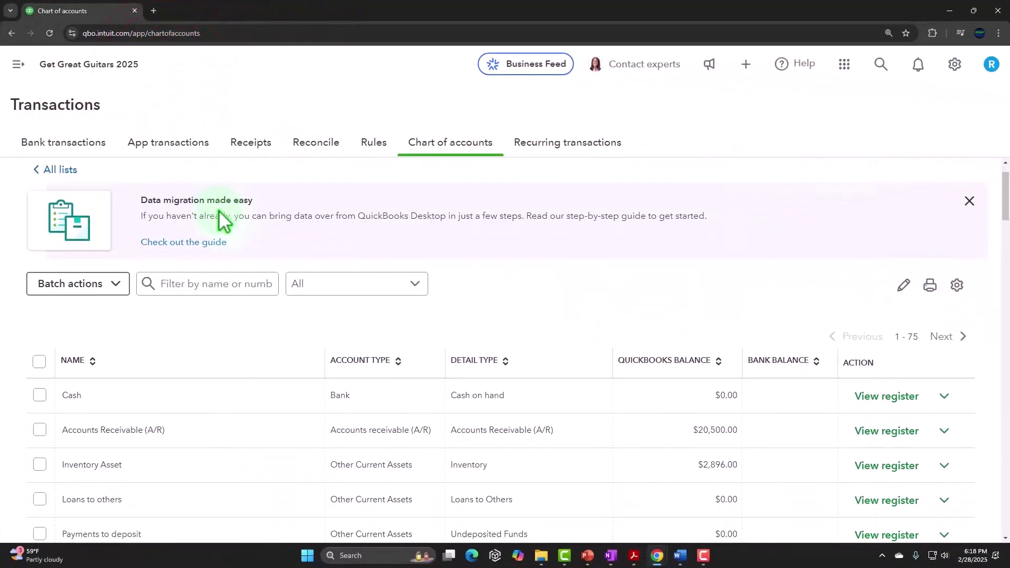
{"action": "scroll", "coordinate": [169, 365], "scroll_direction": "down", "scroll_amount": 1}
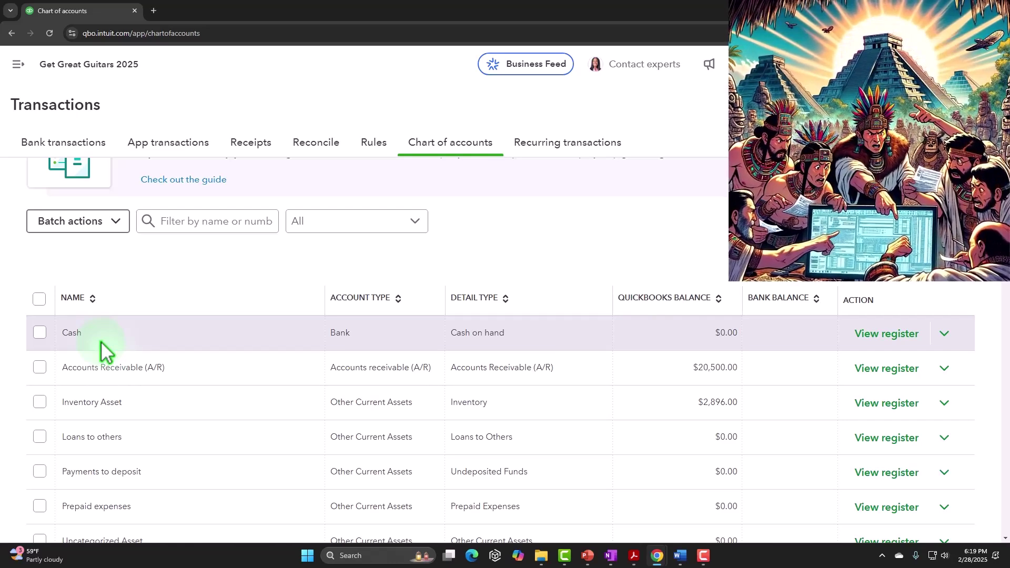
{"action": "scroll", "coordinate": [100, 341], "scroll_direction": "up", "scroll_amount": 1}
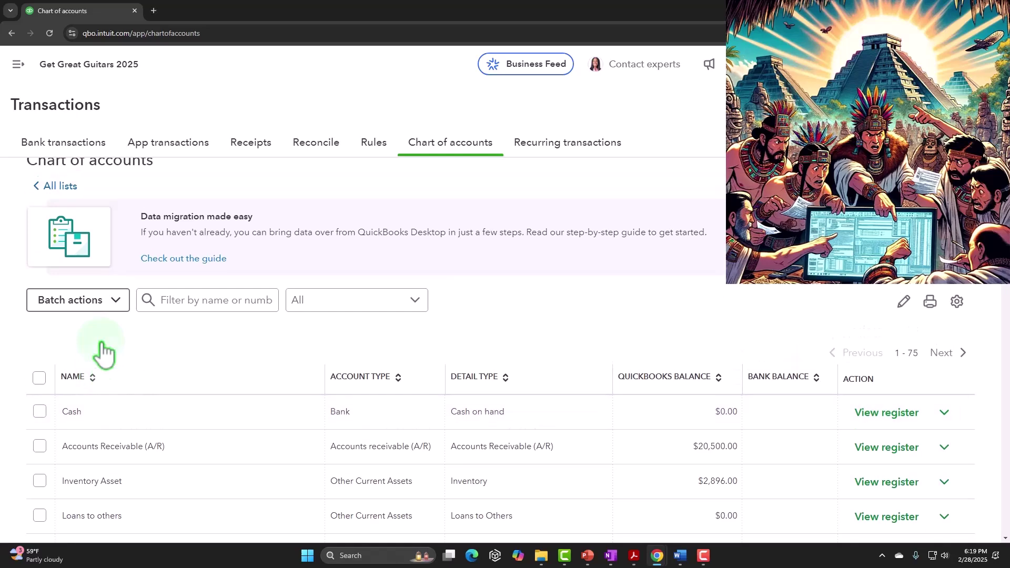
{"action": "scroll", "coordinate": [104, 355], "scroll_direction": "up", "scroll_amount": 1}
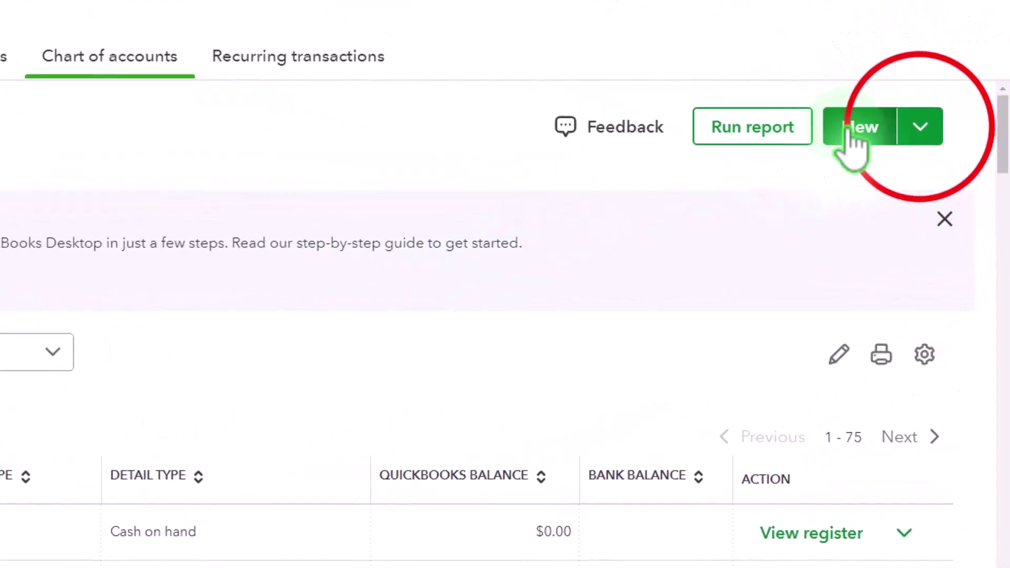
{"action": "left_click", "coordinate": [920, 128]}
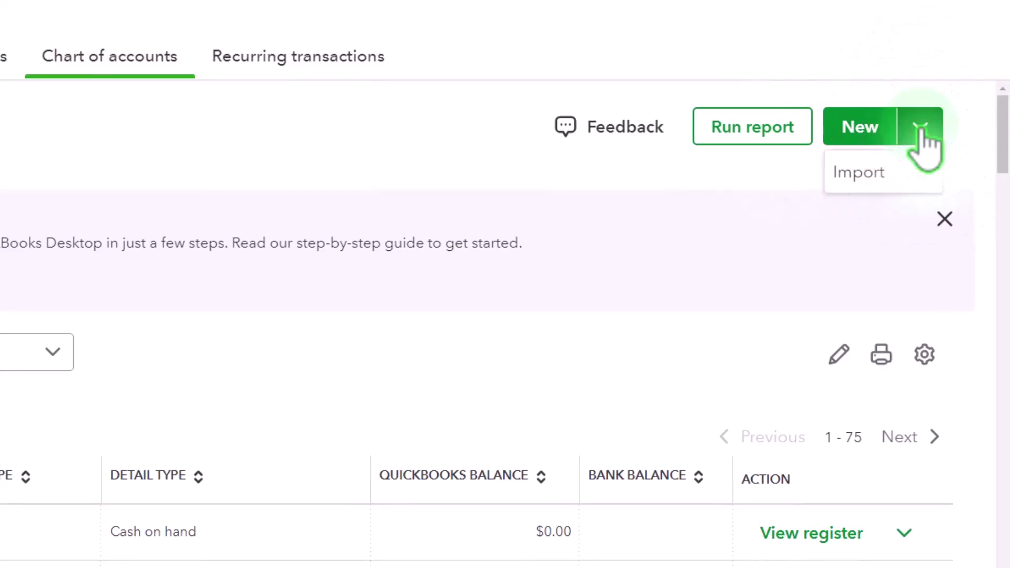
{"action": "left_click", "coordinate": [860, 128]}
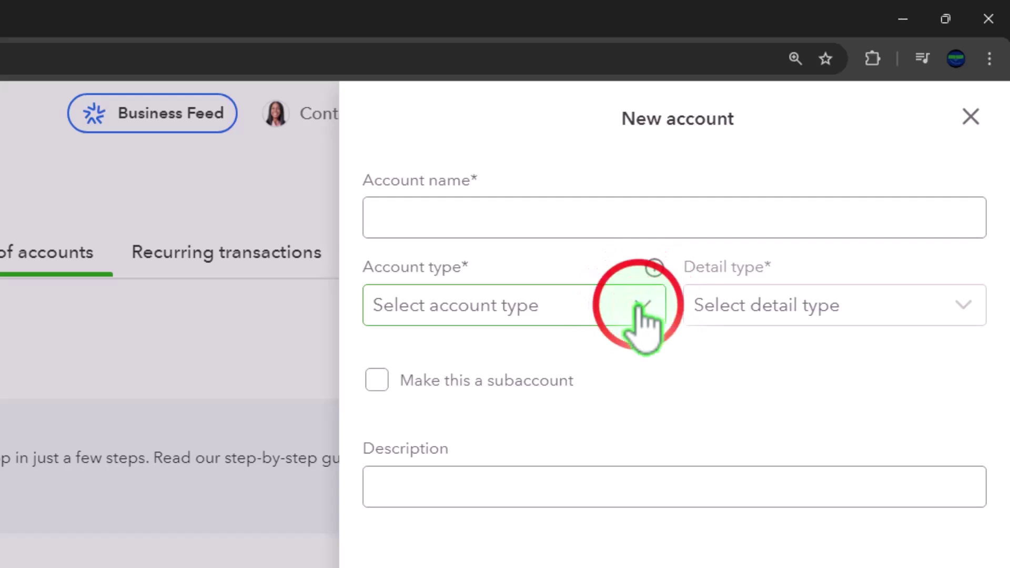
{"action": "left_click", "coordinate": [639, 308]}
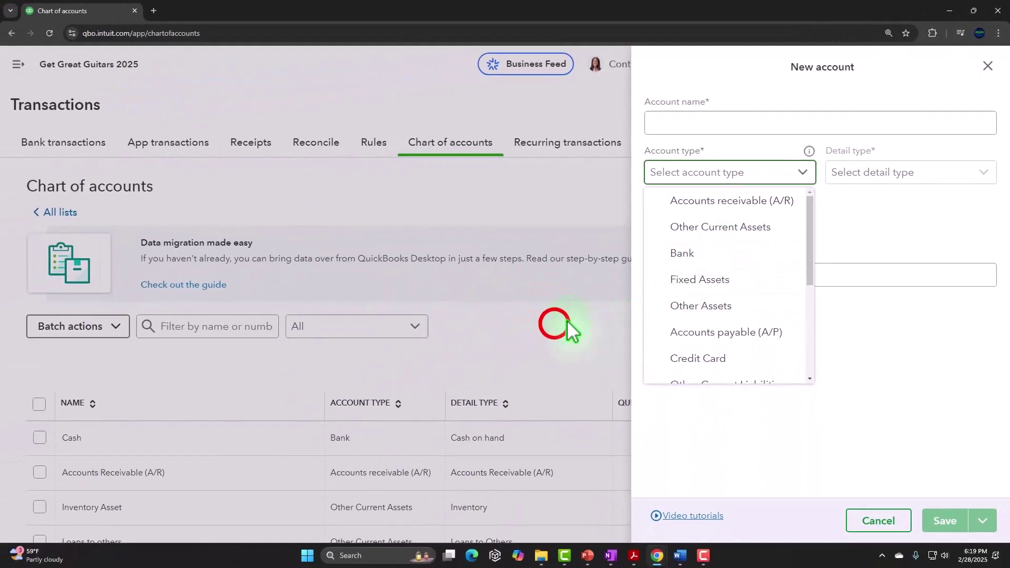
{"action": "left_click", "coordinate": [554, 323]}
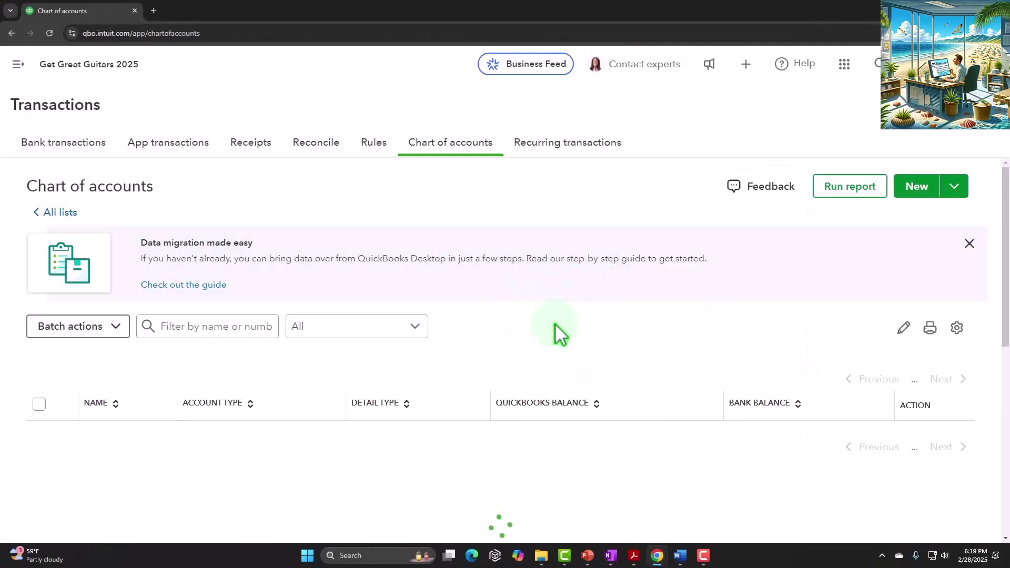
Edit the Cash account in the chart of accounts and rename it as Checking 0424.
{"action": "scroll", "coordinate": [555, 322], "scroll_direction": "down", "scroll_amount": 2}
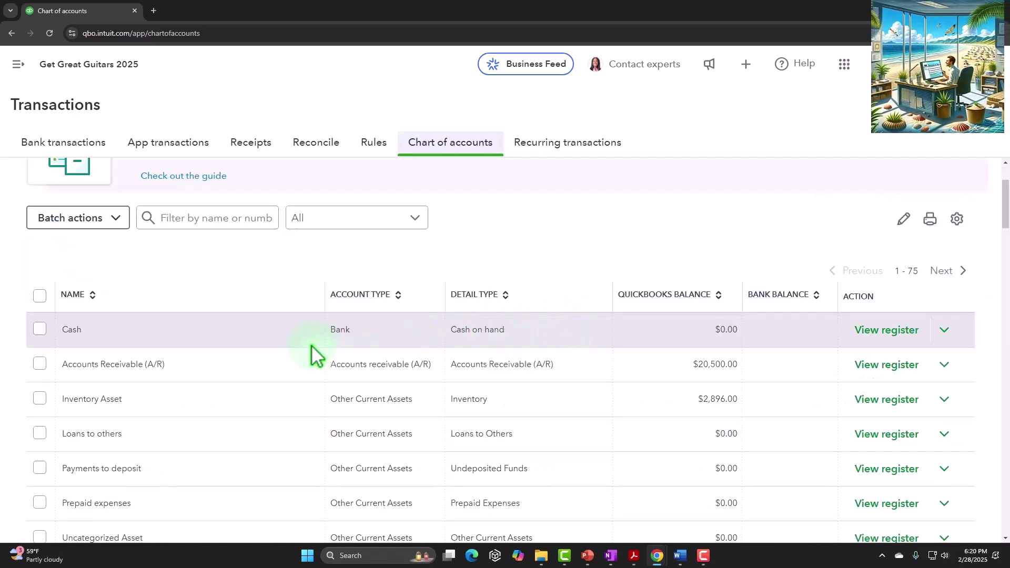
{"action": "scroll", "coordinate": [311, 345], "scroll_direction": "down", "scroll_amount": 1}
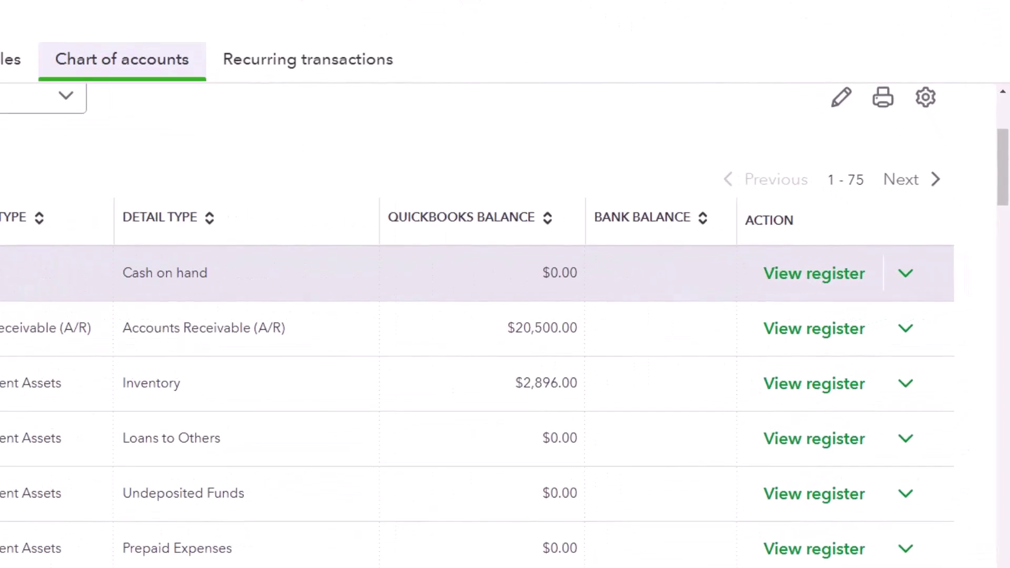
{"action": "left_click", "coordinate": [892, 271]}
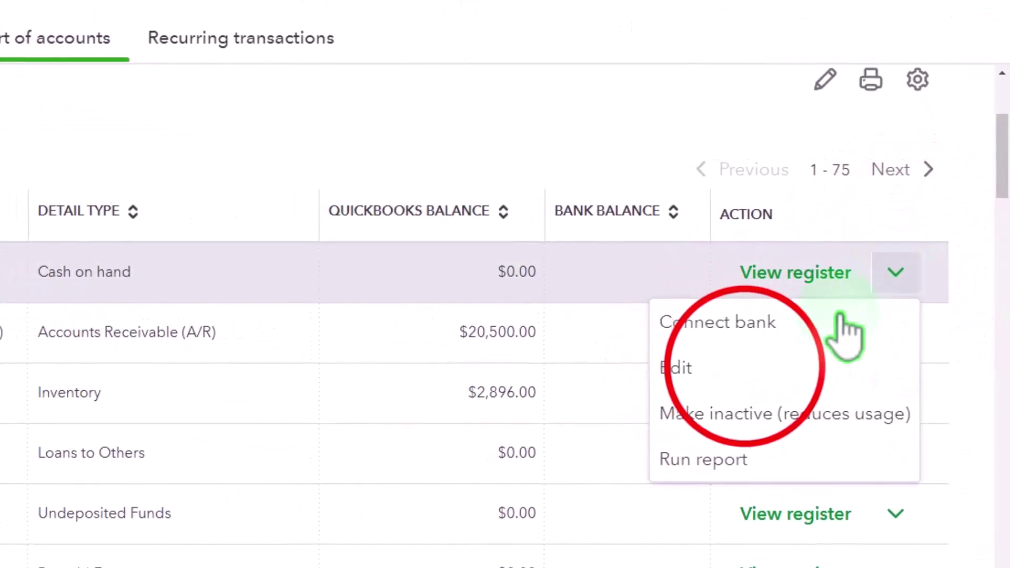
{"action": "left_click", "coordinate": [836, 341]}
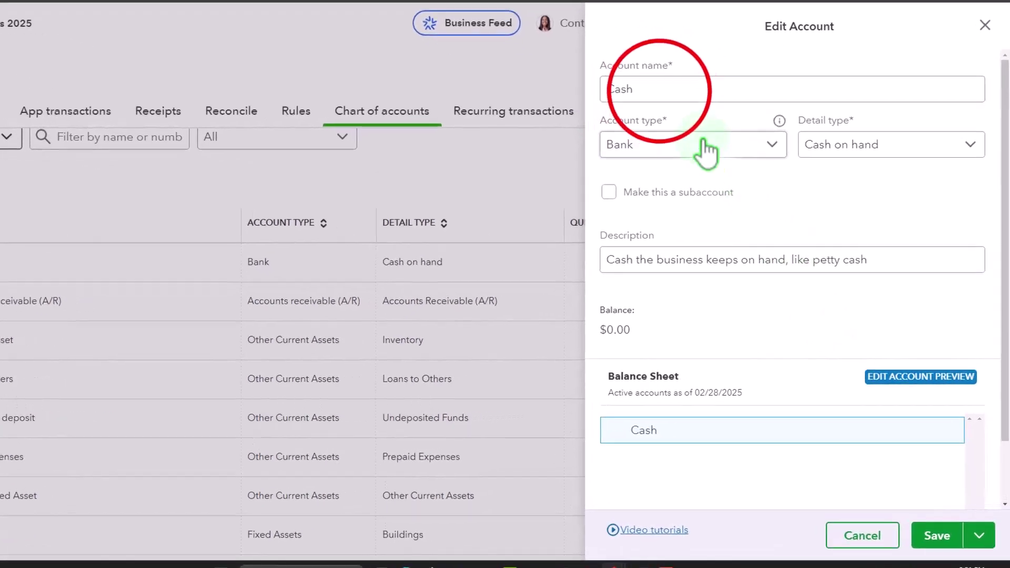
{"action": "double_click", "coordinate": [610, 49]}
{"action": "type", "text": "Check"}
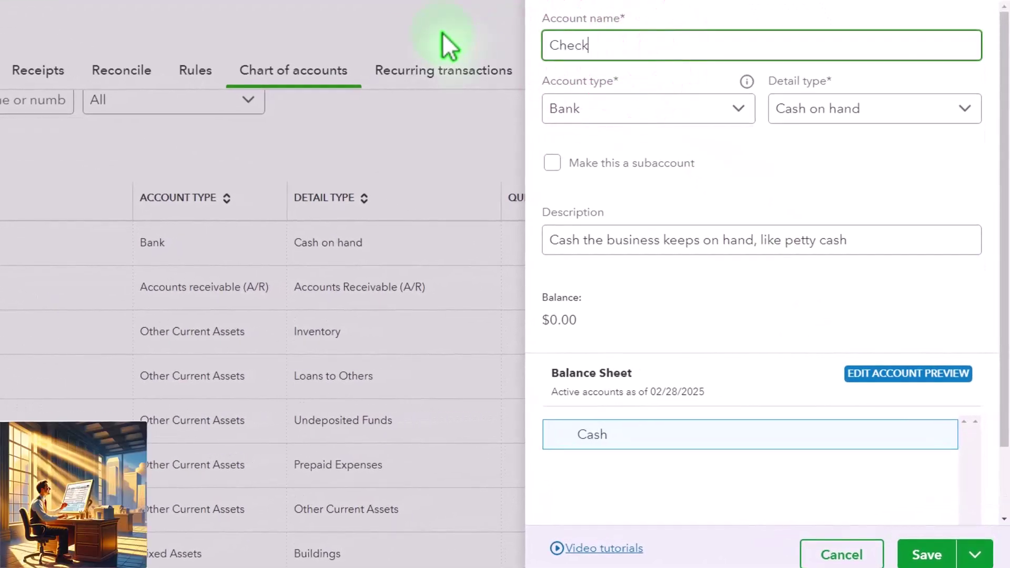
{"action": "type", "text": "ing"}
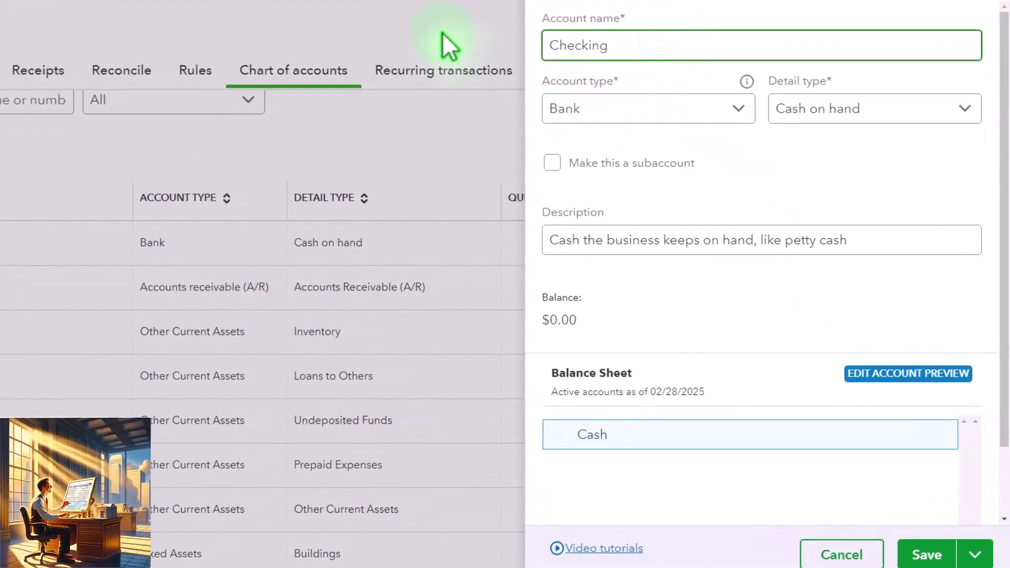
{"action": "type", "text": " 0424"}
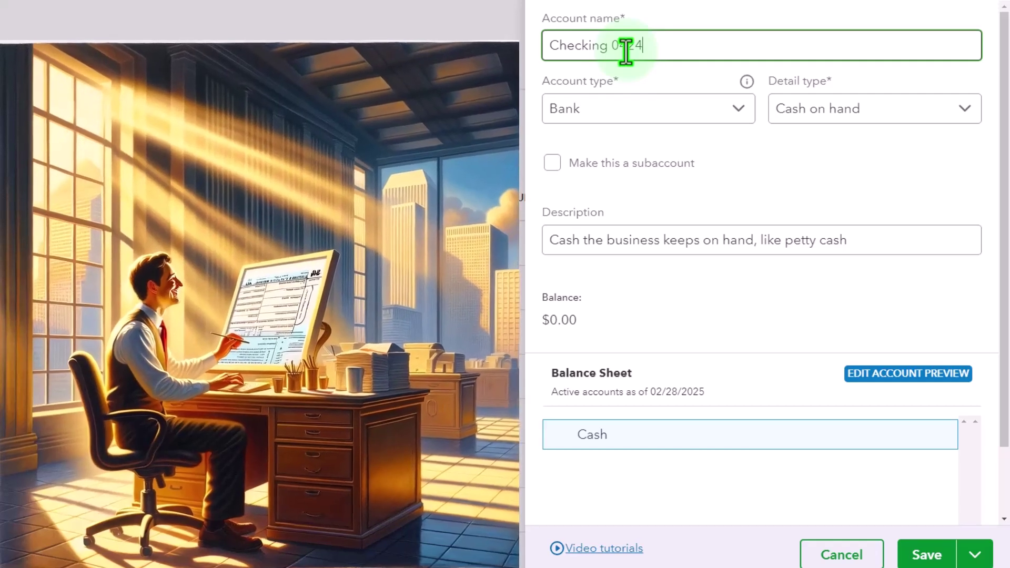
Set the account's detail type to Checking and save the account.
{"action": "left_click", "coordinate": [903, 111]}
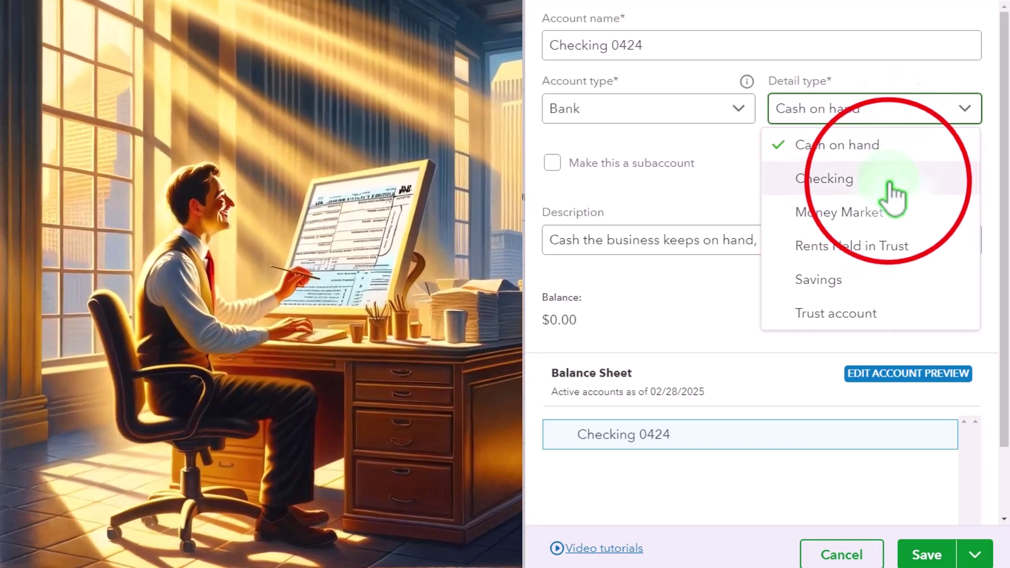
{"action": "left_click", "coordinate": [892, 196]}
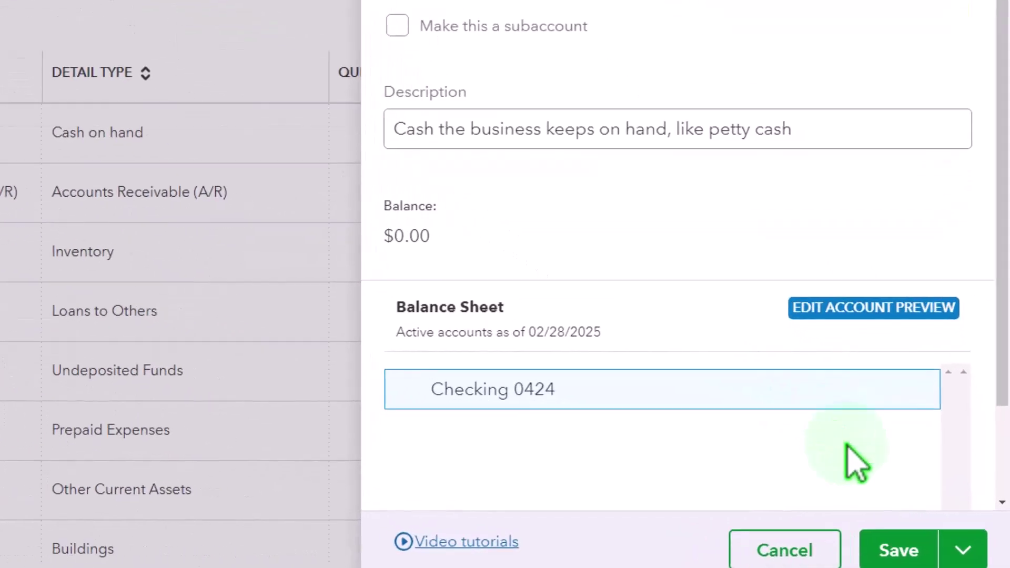
{"action": "left_click", "coordinate": [925, 553]}
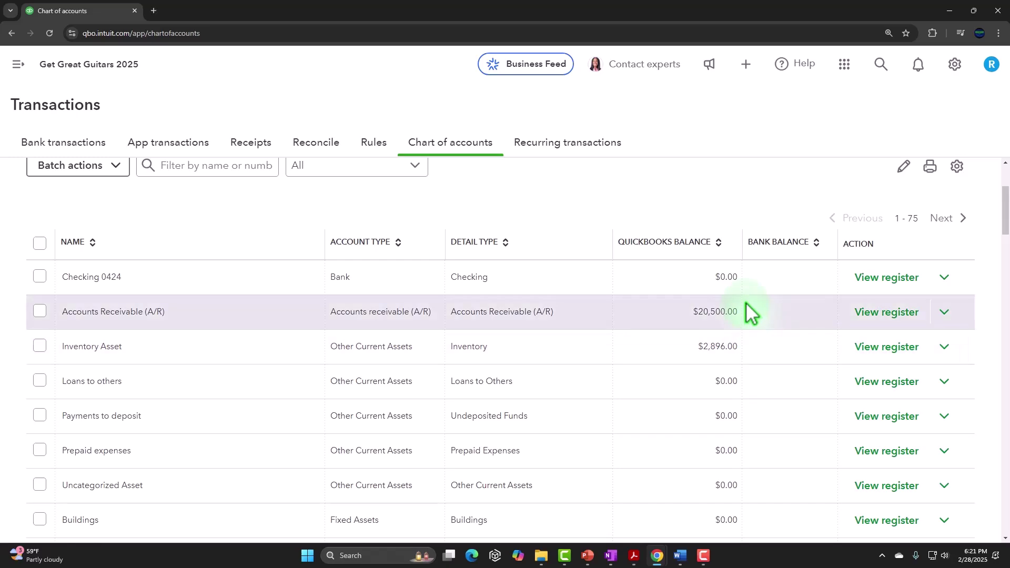
Review the type, description and balance in the Checking 0424 account's edit form, then close it without changes.
{"action": "left_click", "coordinate": [945, 278]}
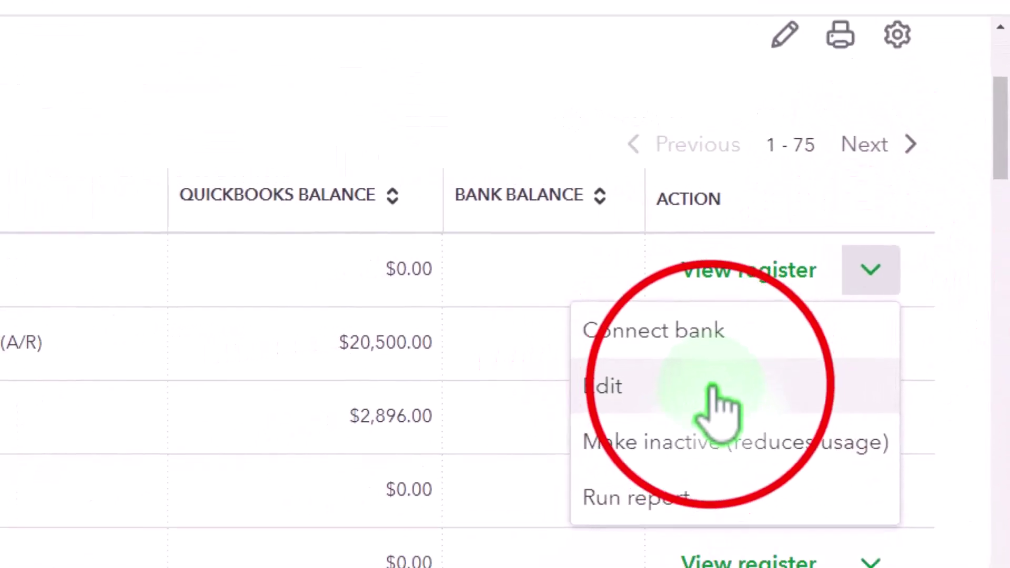
{"action": "left_click", "coordinate": [677, 409]}
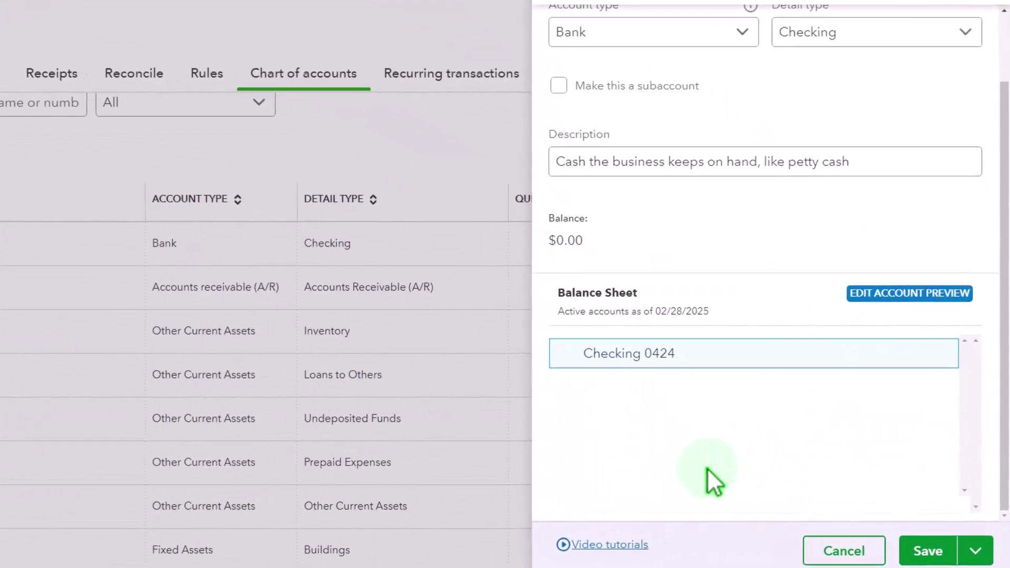
{"action": "scroll", "coordinate": [707, 468], "scroll_direction": "up", "scroll_amount": 2}
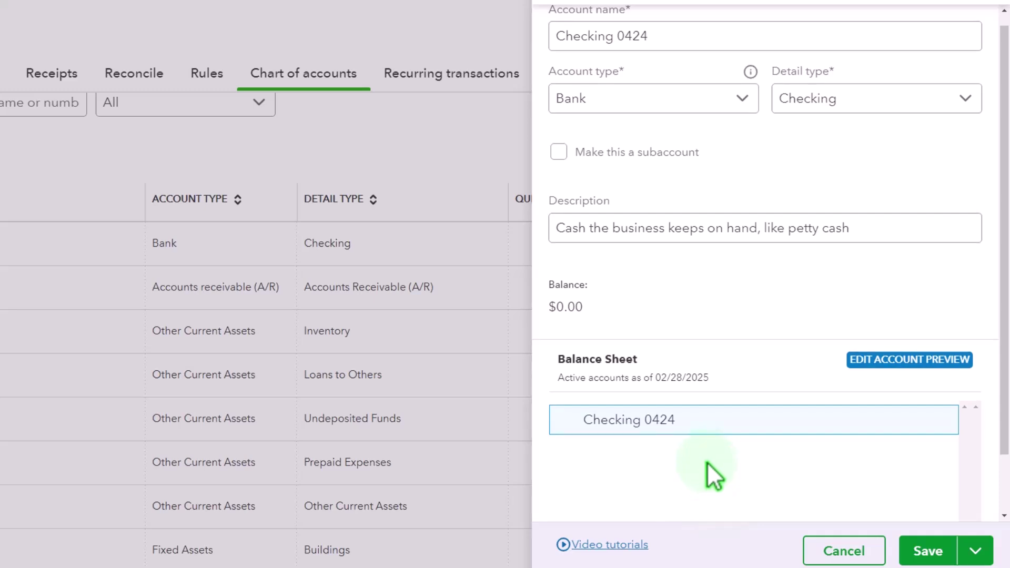
{"action": "scroll", "coordinate": [708, 462], "scroll_direction": "up", "scroll_amount": 1}
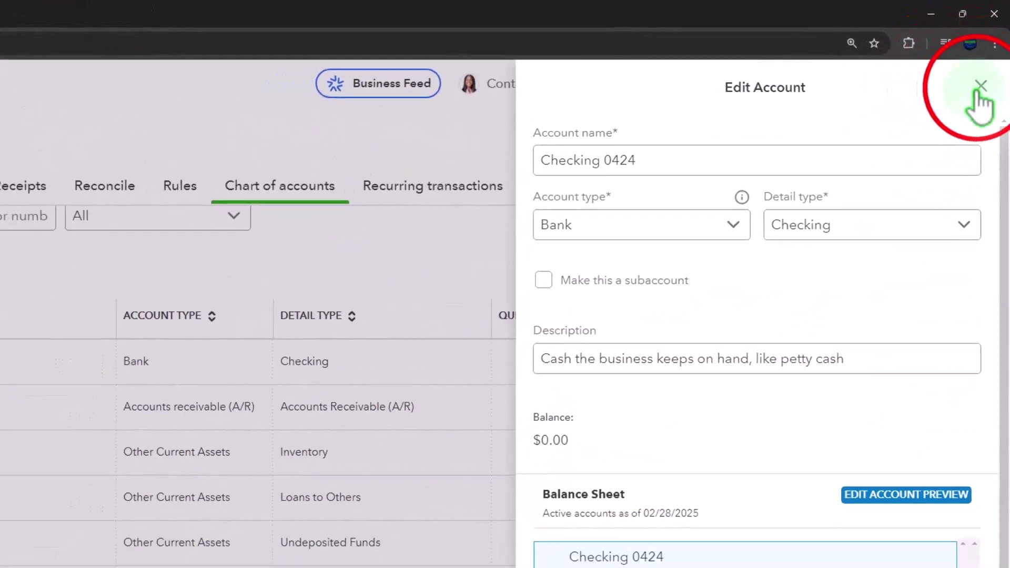
{"action": "left_click", "coordinate": [979, 86]}
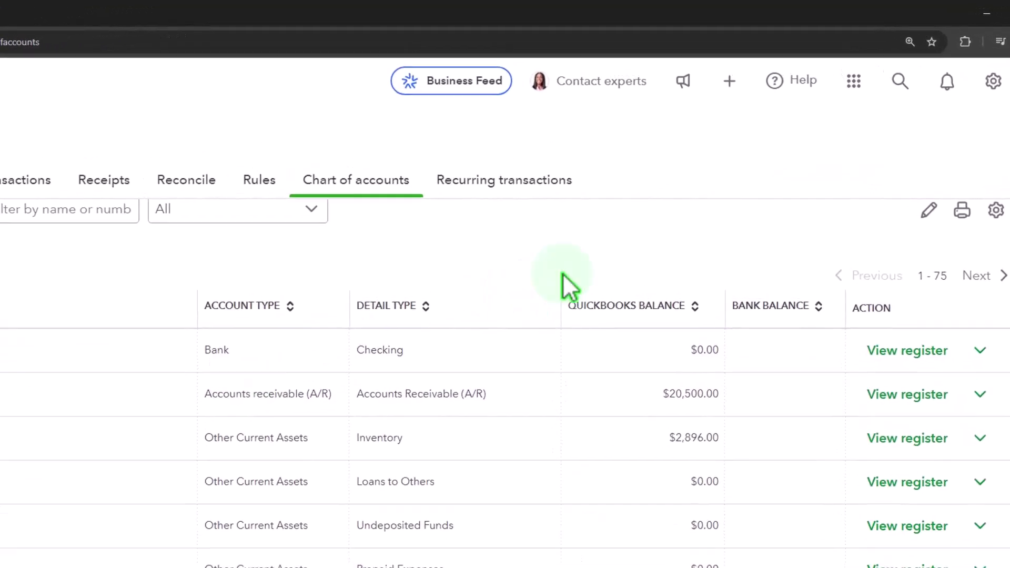
{"action": "left_click", "coordinate": [723, 98]}
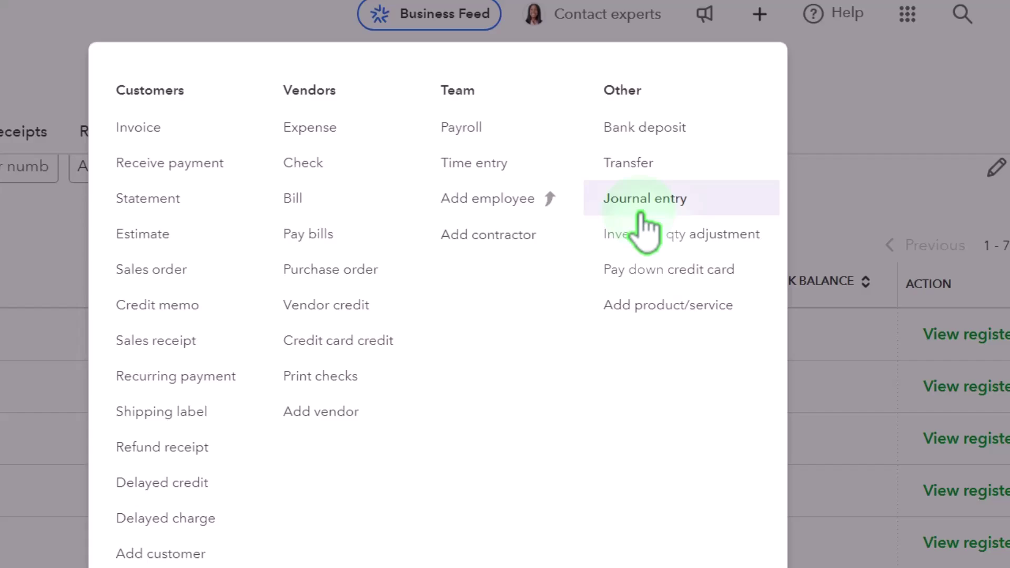
{"action": "left_click", "coordinate": [826, 195]}
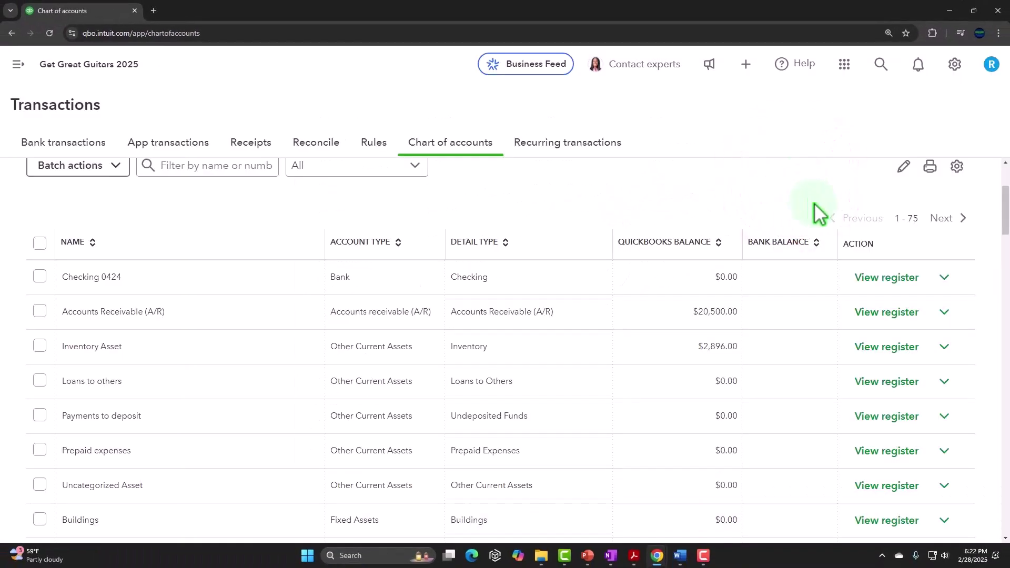
Open the Checking 0424 account's bank register and dismiss the register basics tip.
{"action": "left_click", "coordinate": [873, 277]}
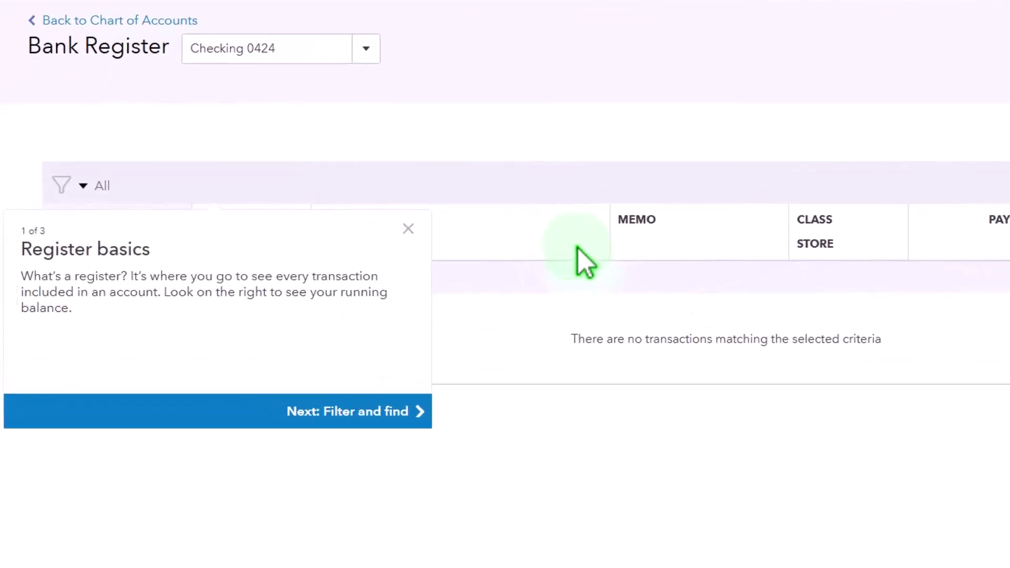
{"action": "left_click", "coordinate": [408, 228]}
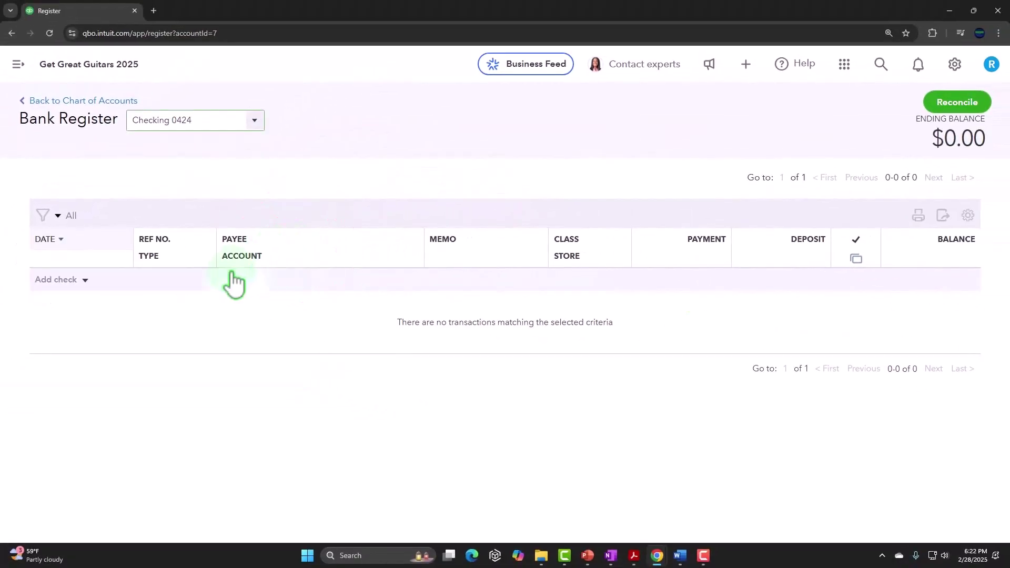
Start a deposit in the Checking 0424 register dated 12/31/2024 with the memo Beg Bal.
{"action": "left_click", "coordinate": [85, 279]}
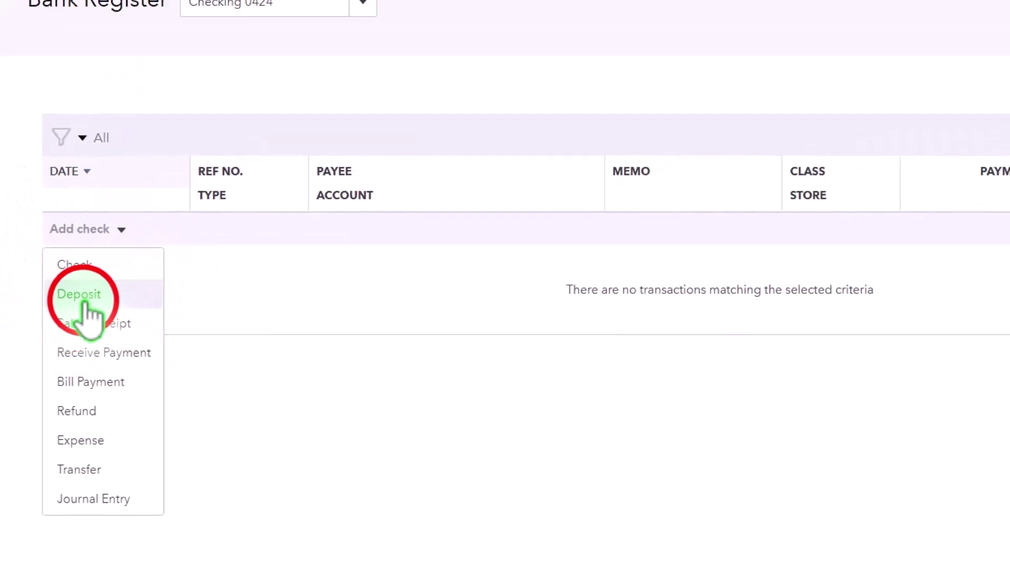
{"action": "left_click", "coordinate": [117, 263]}
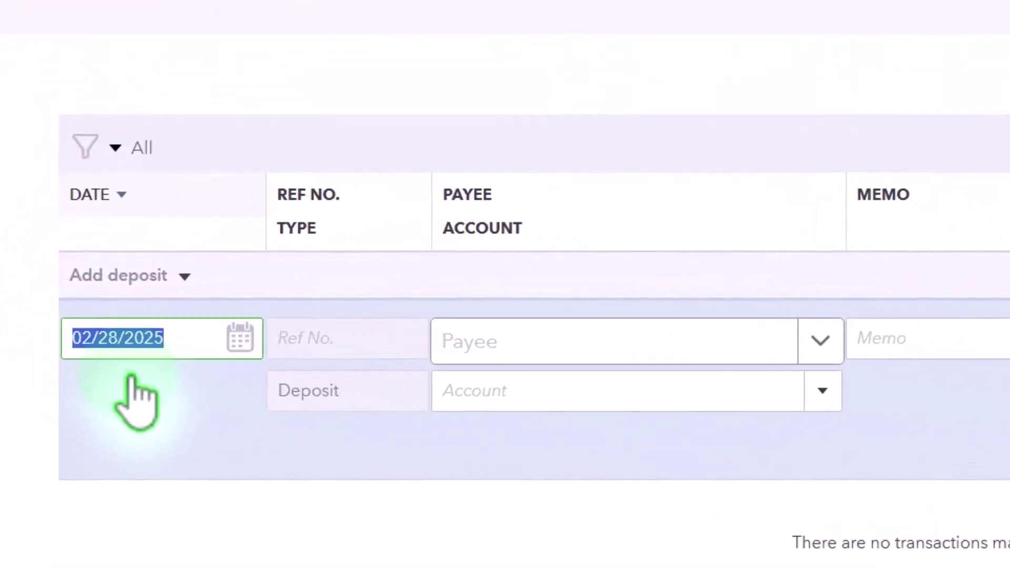
{"action": "type", "text": "12"}
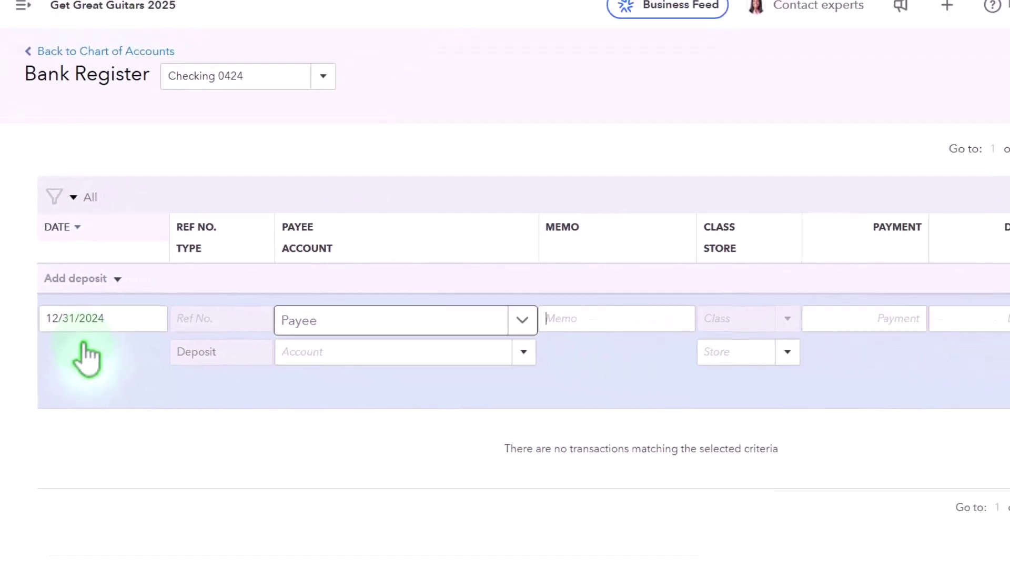
{"action": "key", "text": "Tab"}
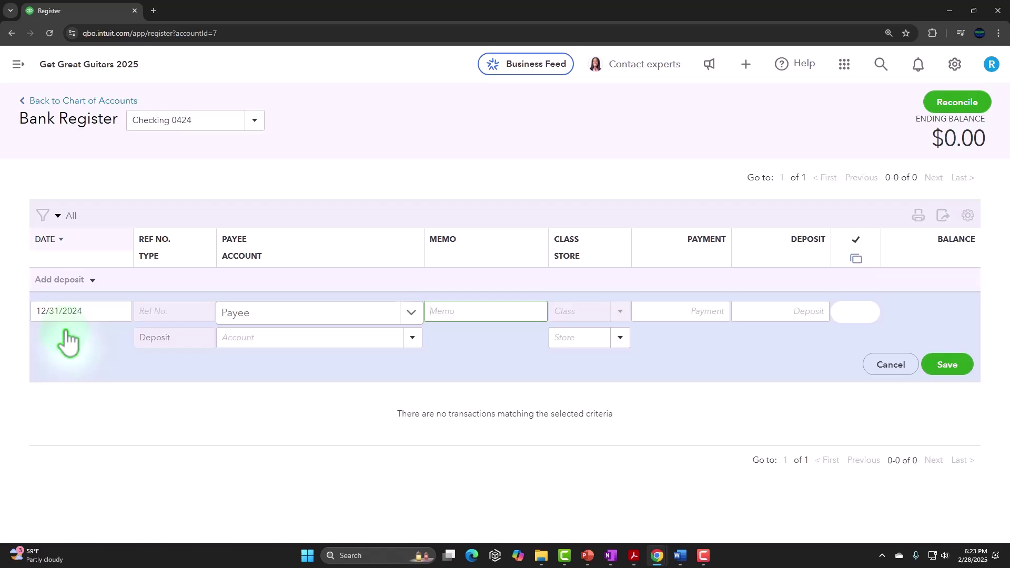
{"action": "type", "text": "Beg"}
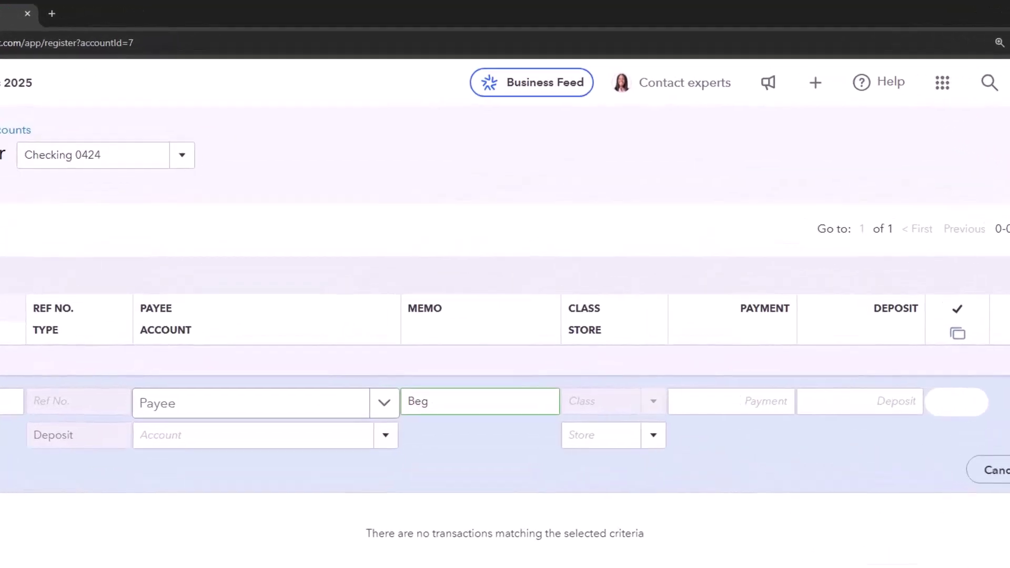
{"action": "type", "text": " Bal"}
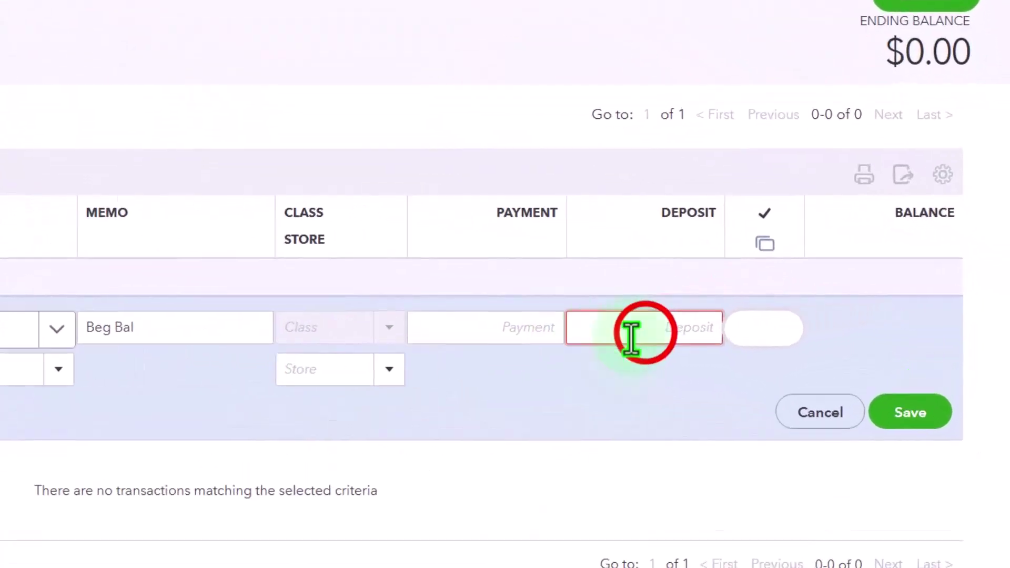
Set the deposit amount to 25,000.00, assign it to the Opening balance equity account, and save the transaction.
{"action": "left_click", "coordinate": [631, 339]}
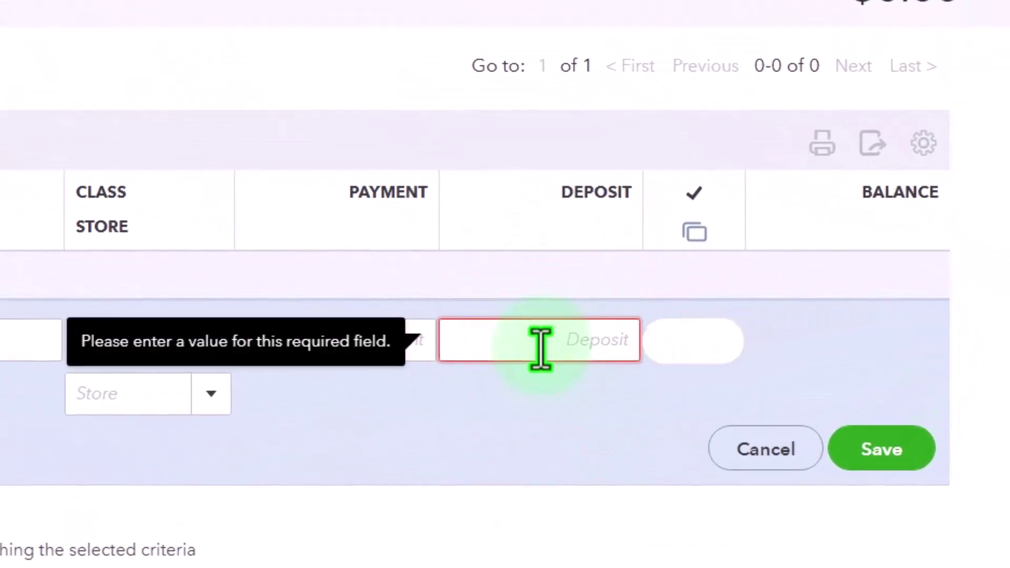
{"action": "type", "text": "250000.00"}
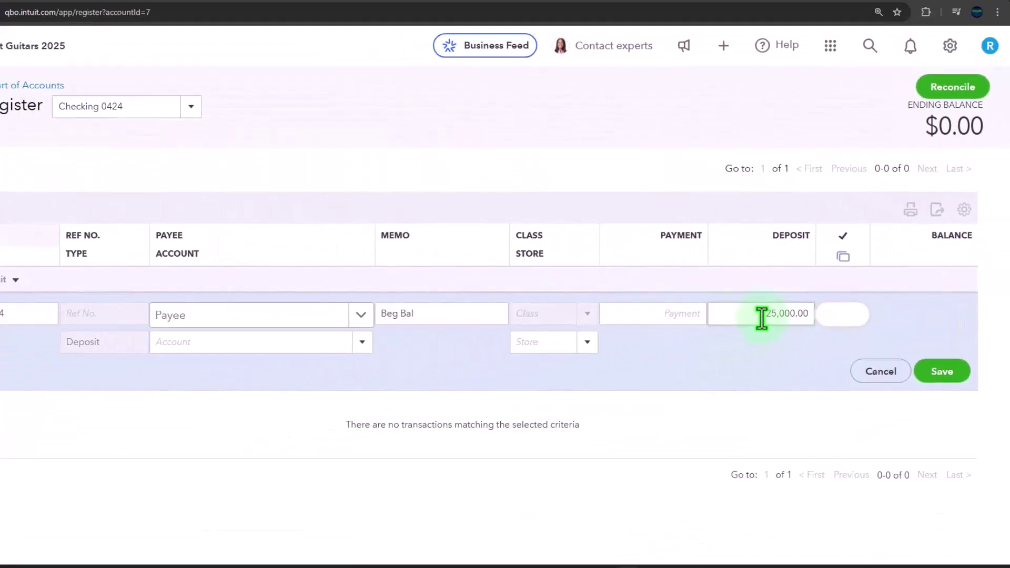
{"action": "key", "text": "Tab"}
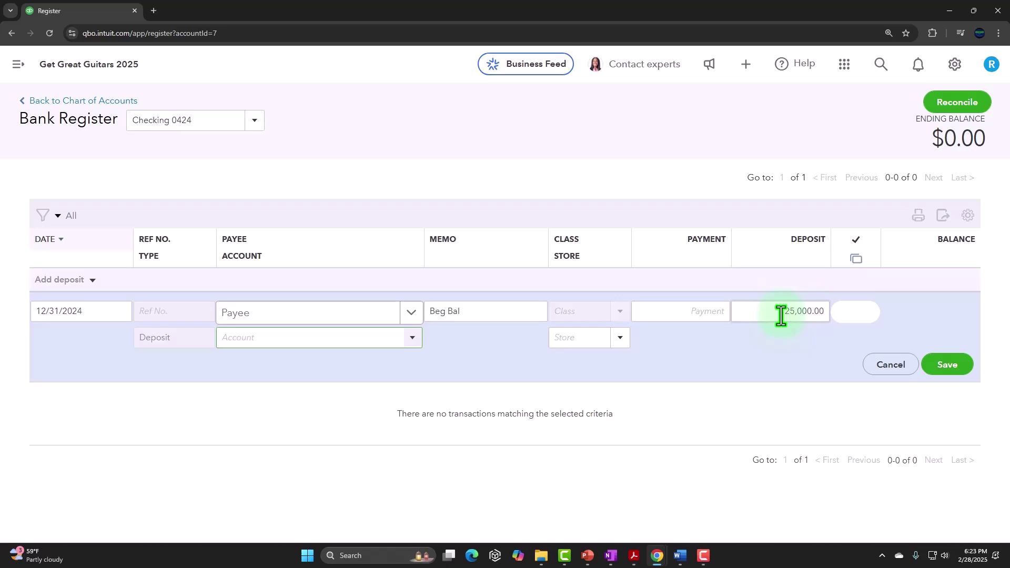
{"action": "type", "text": "Be"}
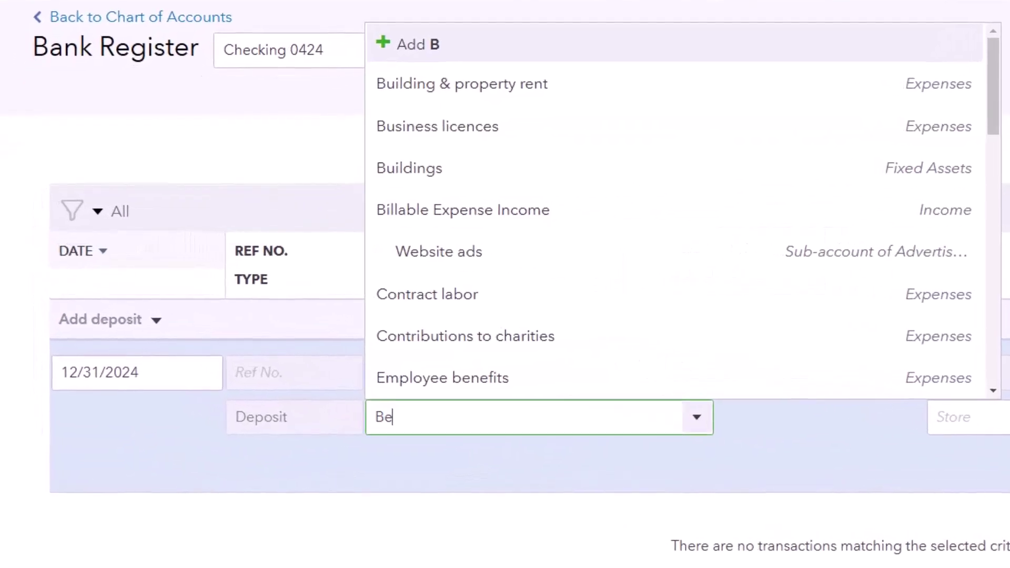
{"action": "key", "text": "BackSpace"}
{"action": "key", "text": "BackSpace"}
{"action": "type", "text": "Opening balance equity"}
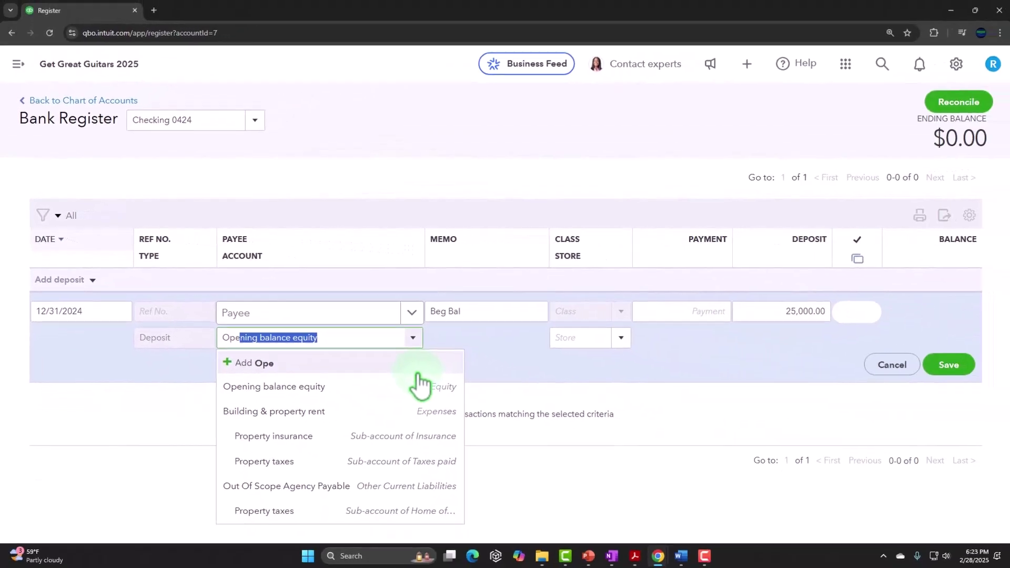
{"action": "key", "text": "Tab"}
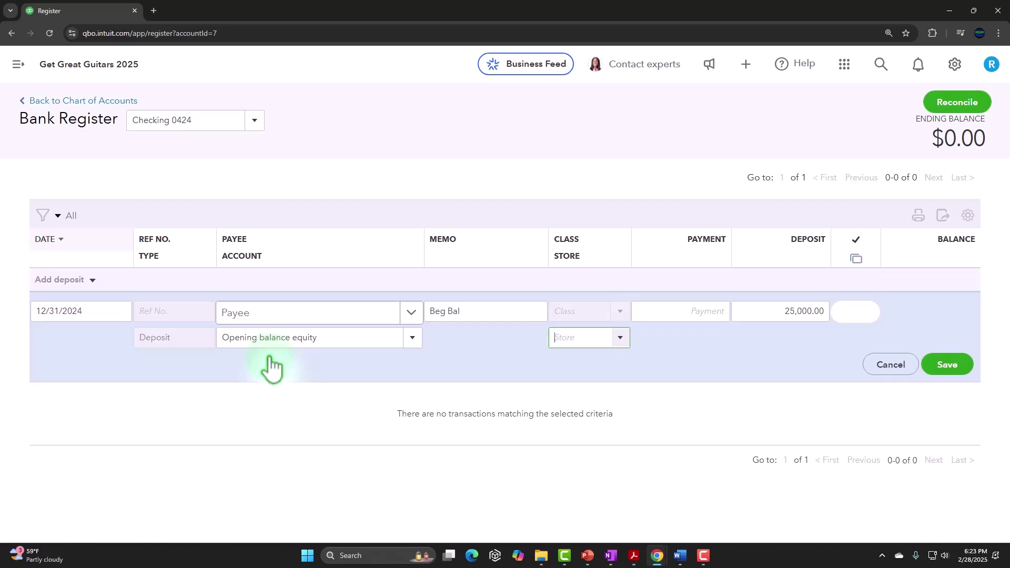
{"action": "left_click", "coordinate": [946, 364]}
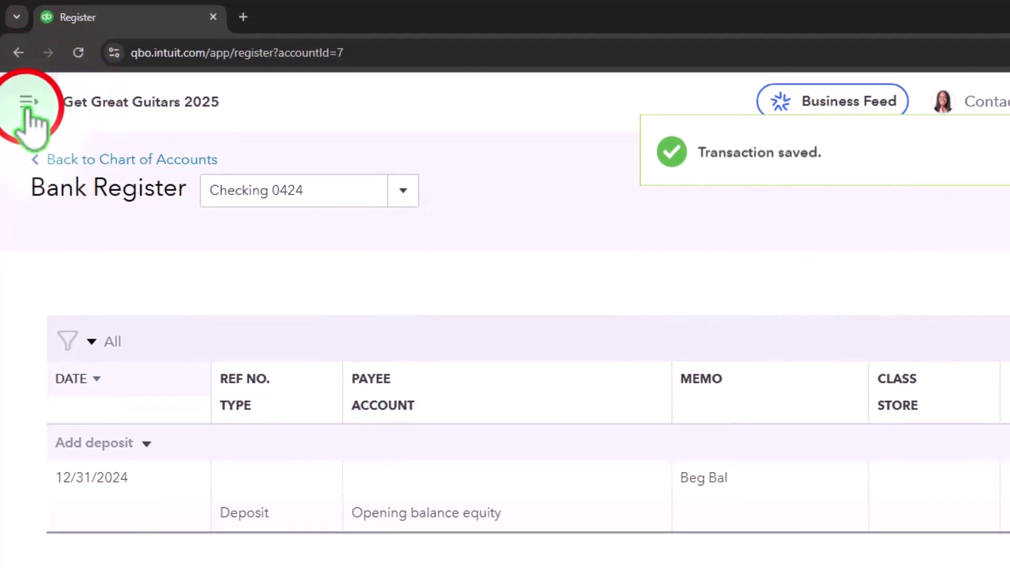
Go to the standard reports and open the Balance Sheet and the Profit and Loss each in a new browser tab.
{"action": "left_click", "coordinate": [30, 107]}
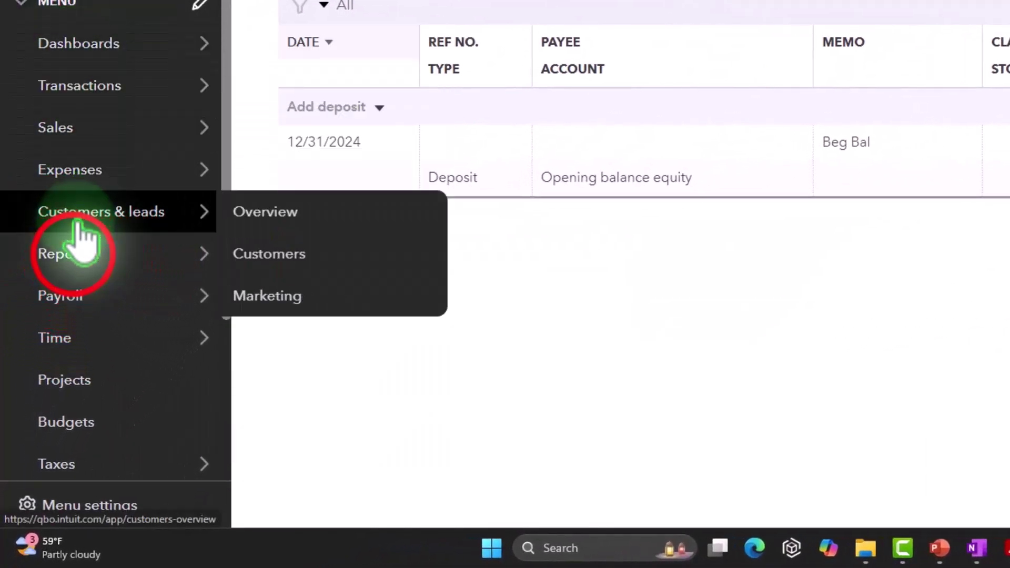
{"action": "left_click", "coordinate": [72, 257]}
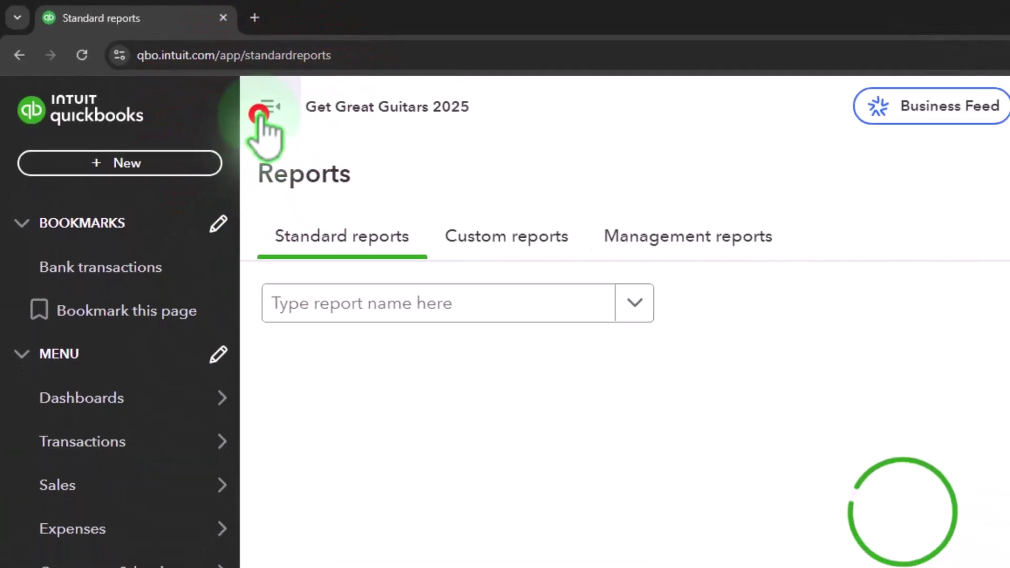
{"action": "left_click", "coordinate": [260, 111]}
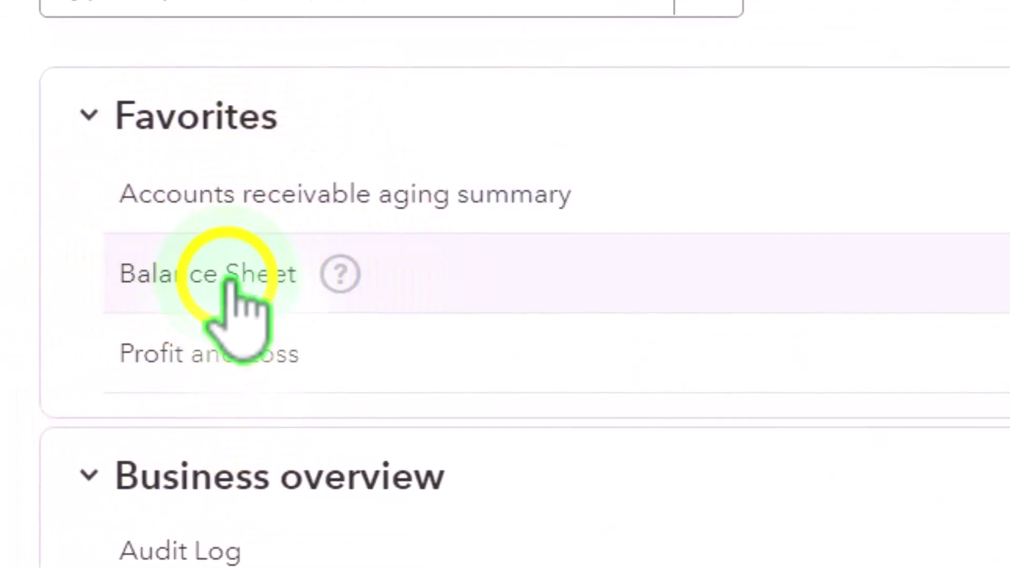
{"action": "right_click", "coordinate": [236, 284]}
{"action": "left_click", "coordinate": [364, 318]}
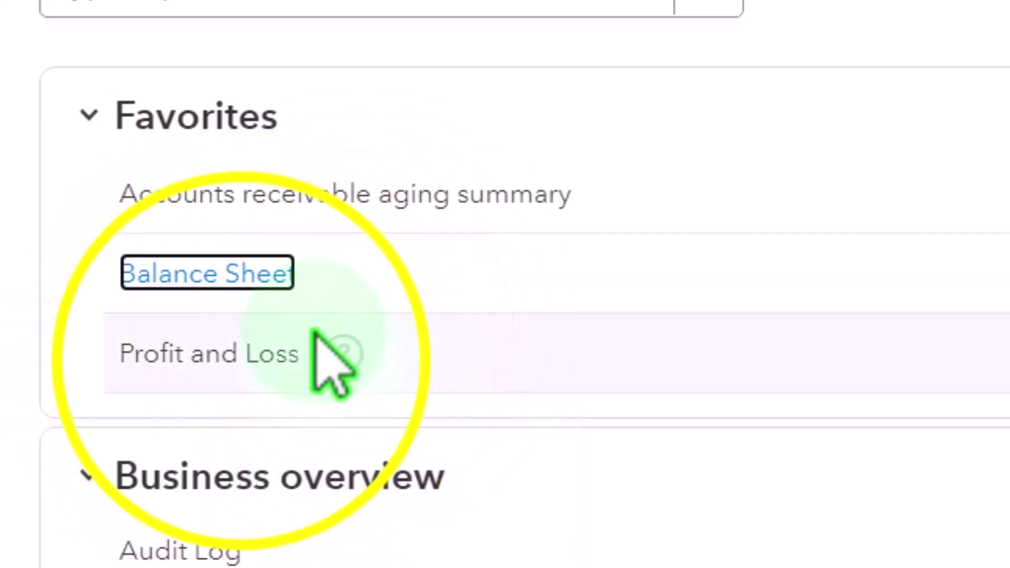
{"action": "right_click", "coordinate": [246, 362]}
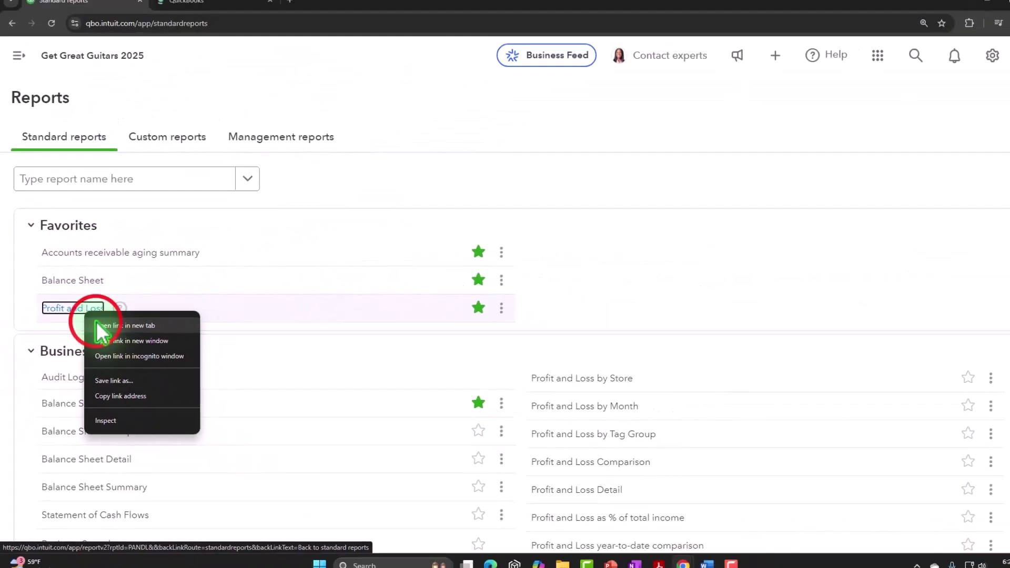
{"action": "left_click", "coordinate": [97, 325]}
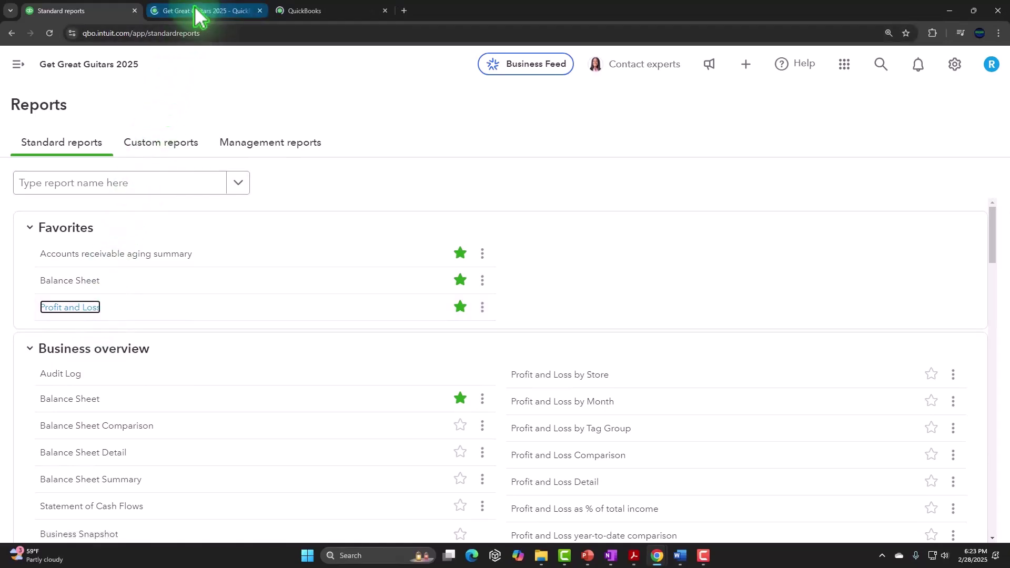
Run the Balance Sheet for 01/01/2024 to 12/31/2025 with columns by Years and look through its assets, liabilities and equity.
{"action": "left_click", "coordinate": [195, 10]}
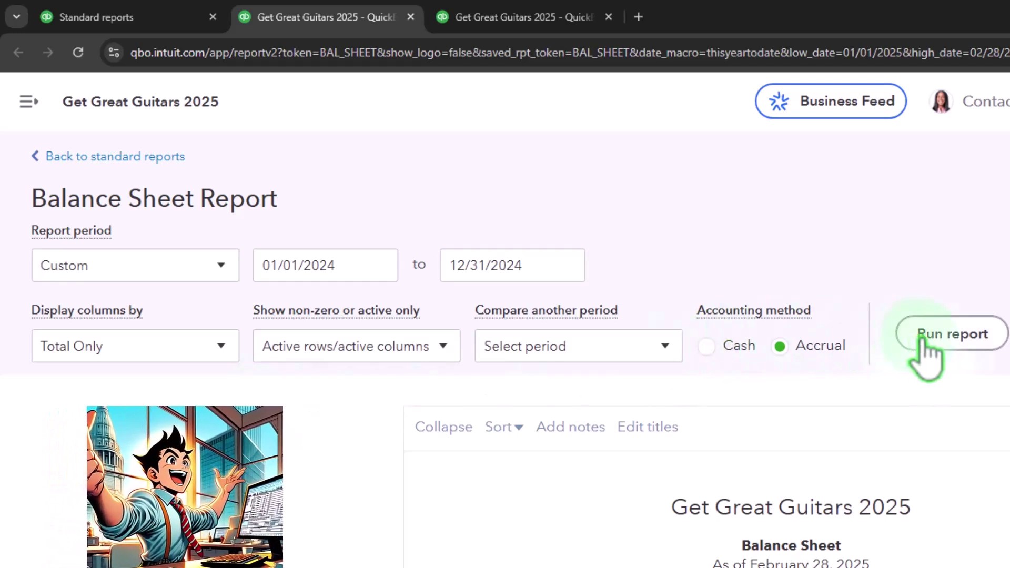
{"action": "left_click", "coordinate": [215, 346]}
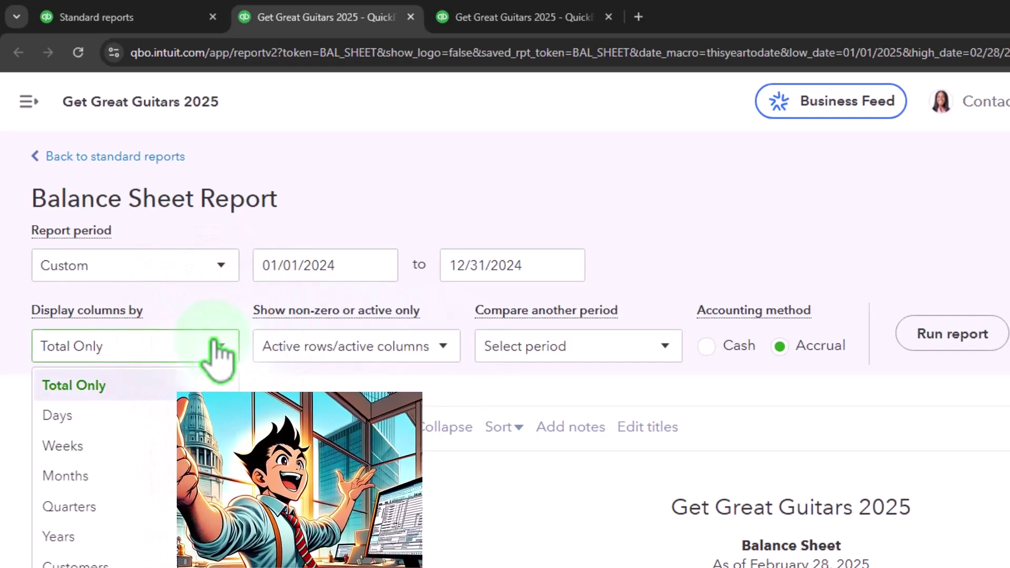
{"action": "left_click", "coordinate": [150, 541]}
{"action": "left_click", "coordinate": [543, 266]}
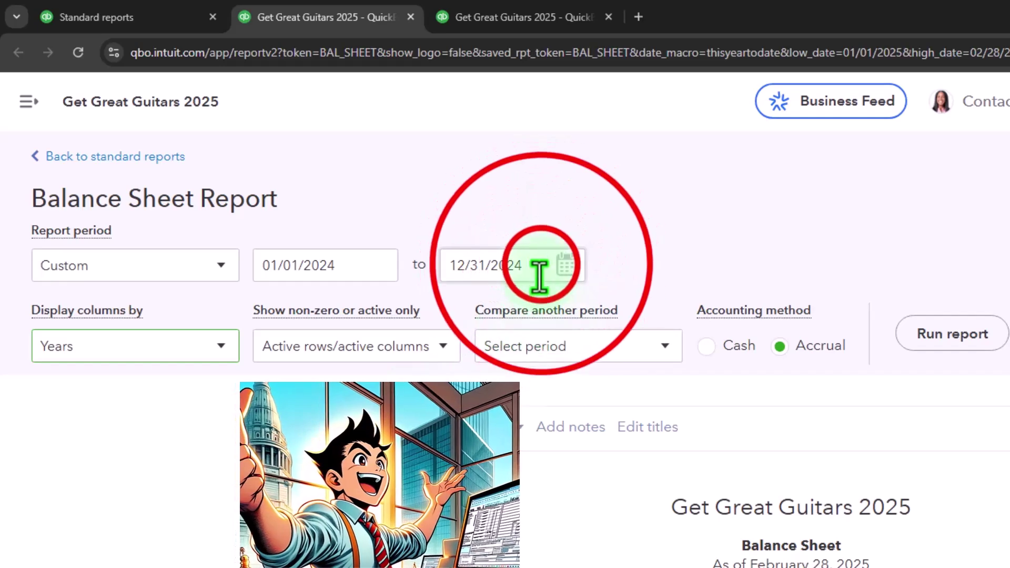
{"action": "left_click", "coordinate": [541, 266]}
{"action": "key", "text": "BackSpace"}
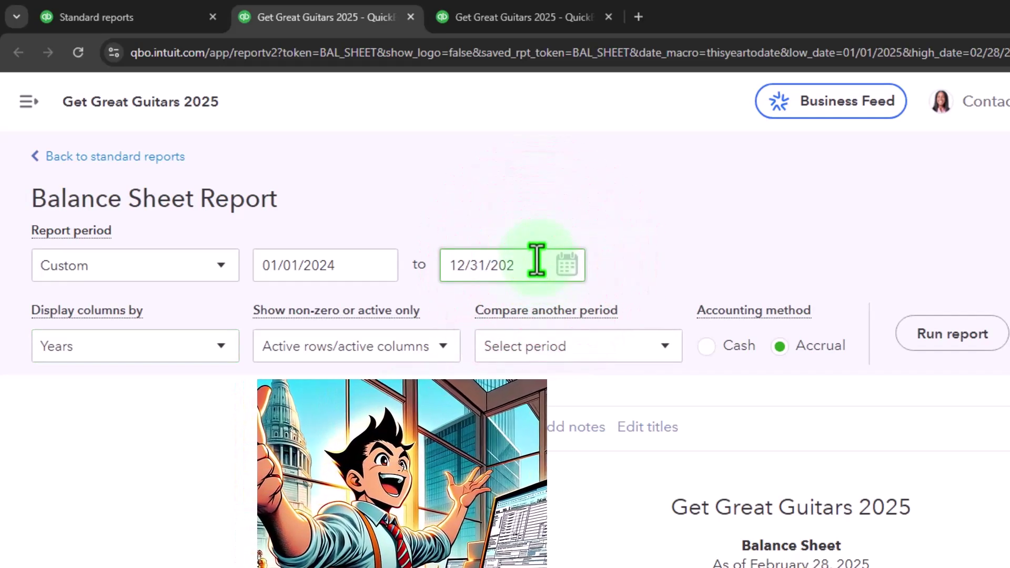
{"action": "type", "text": "5"}
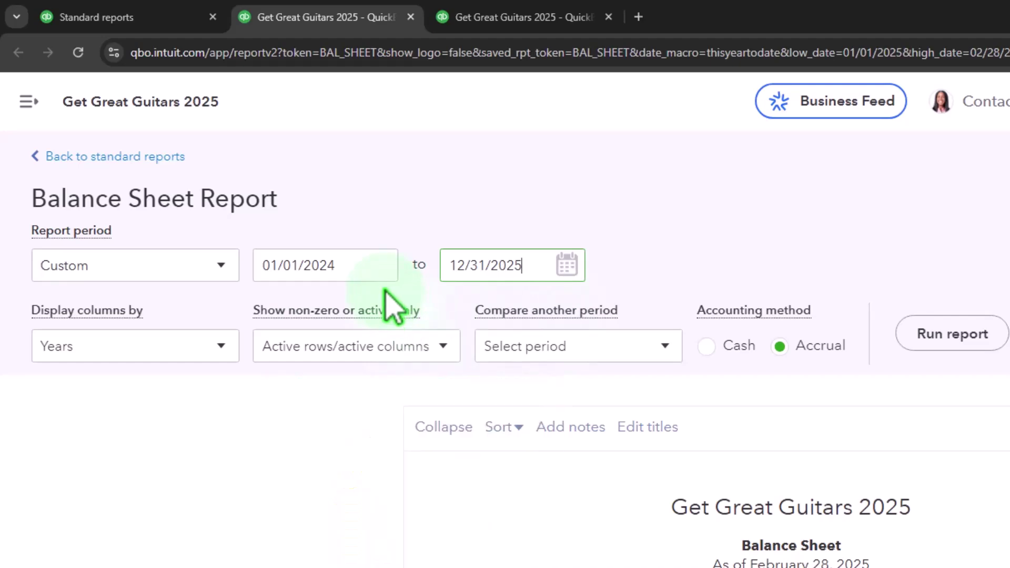
{"action": "left_click", "coordinate": [960, 340]}
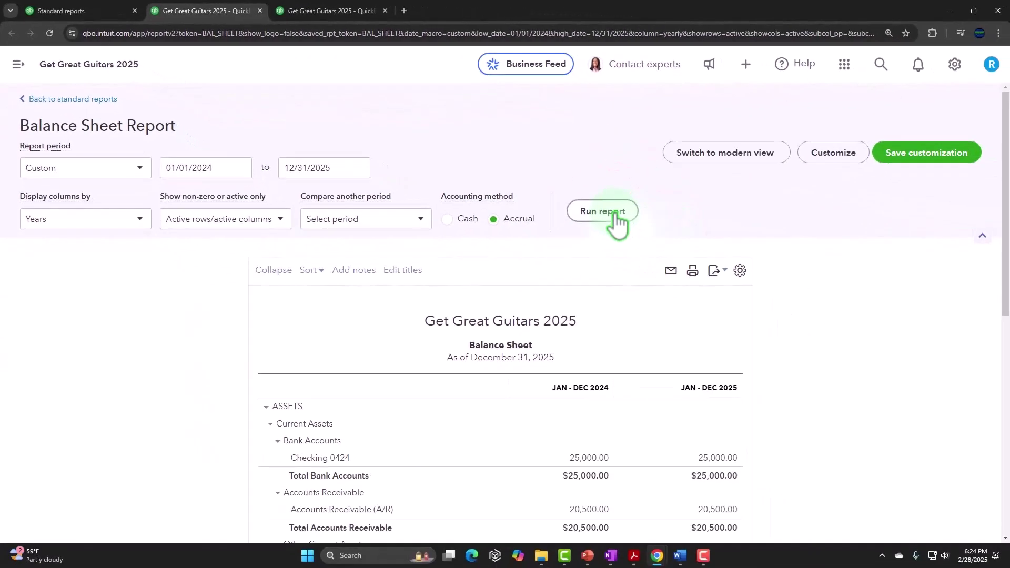
{"action": "scroll", "coordinate": [629, 415], "scroll_direction": "down", "scroll_amount": 5}
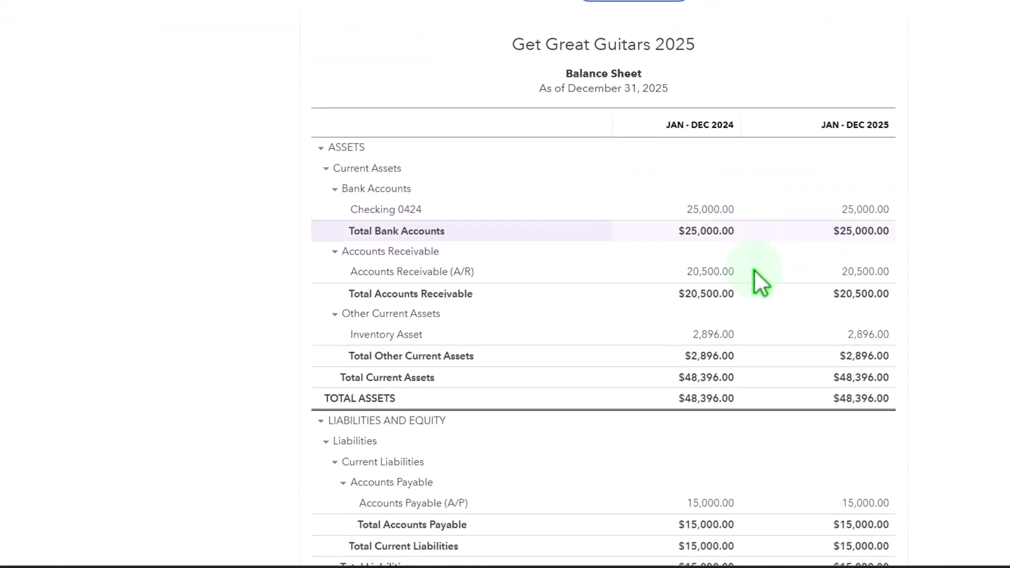
{"action": "scroll", "coordinate": [757, 276], "scroll_direction": "down", "scroll_amount": 3}
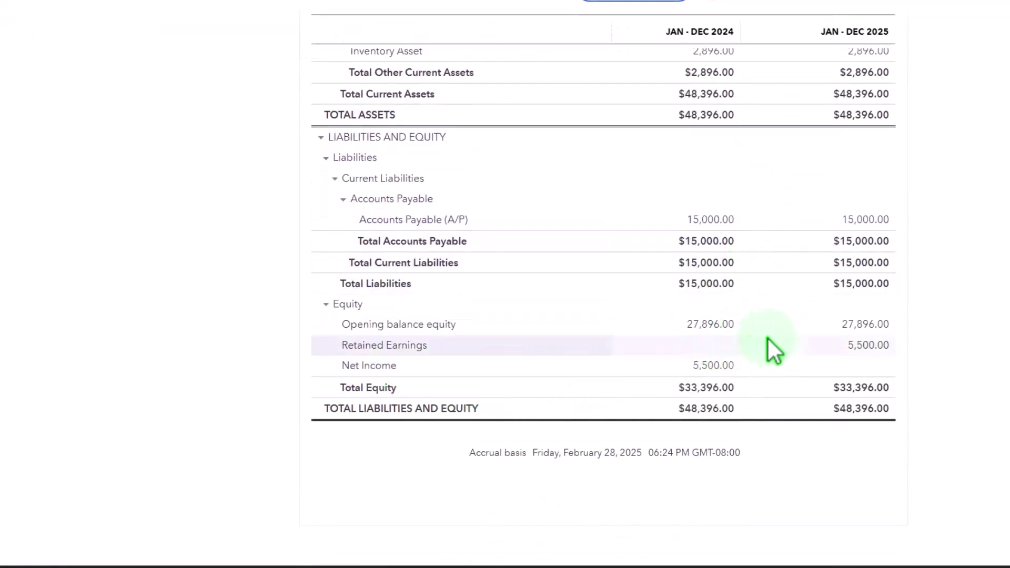
{"action": "scroll", "coordinate": [886, 347], "scroll_direction": "up", "scroll_amount": 8}
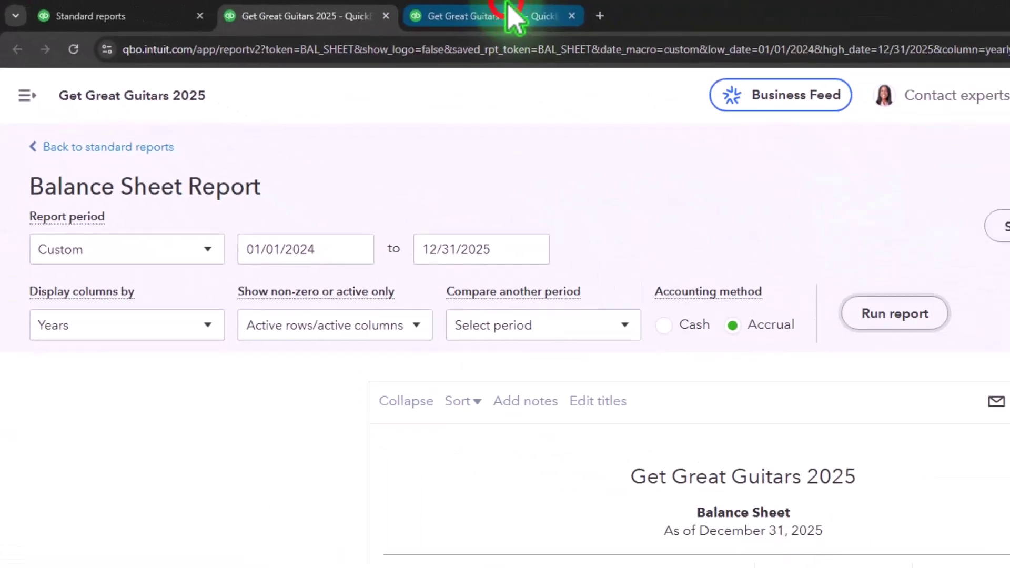
Run the Profit and Loss report for 01/01/2024 to 12/31/2025 with columns displayed by Years.
{"action": "left_click", "coordinate": [342, 10]}
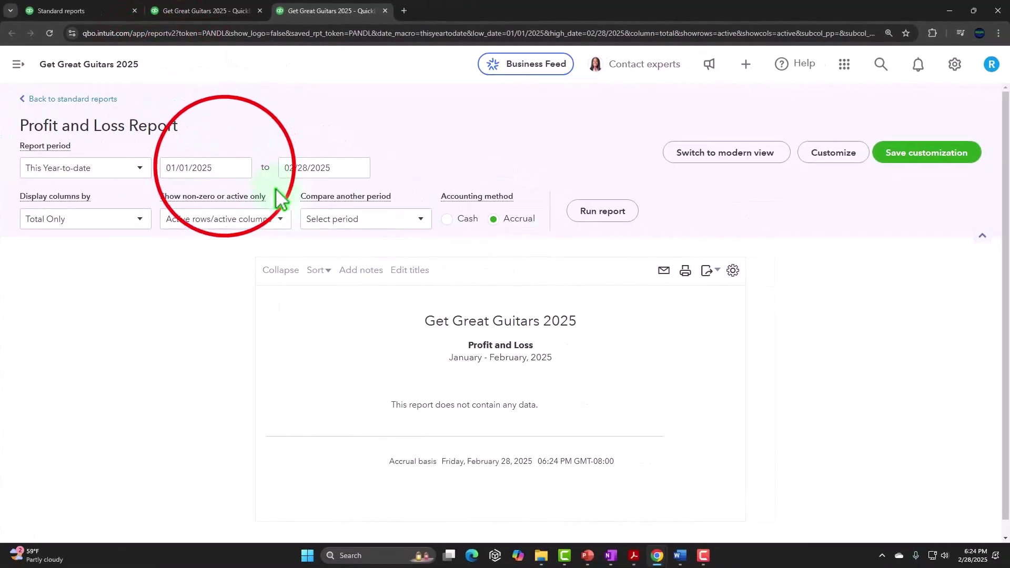
{"action": "left_click_drag", "start_coordinate": [627, 276], "coordinate": [483, 277]}
{"action": "left_click_drag", "start_coordinate": [220, 247], "coordinate": [231, 245]}
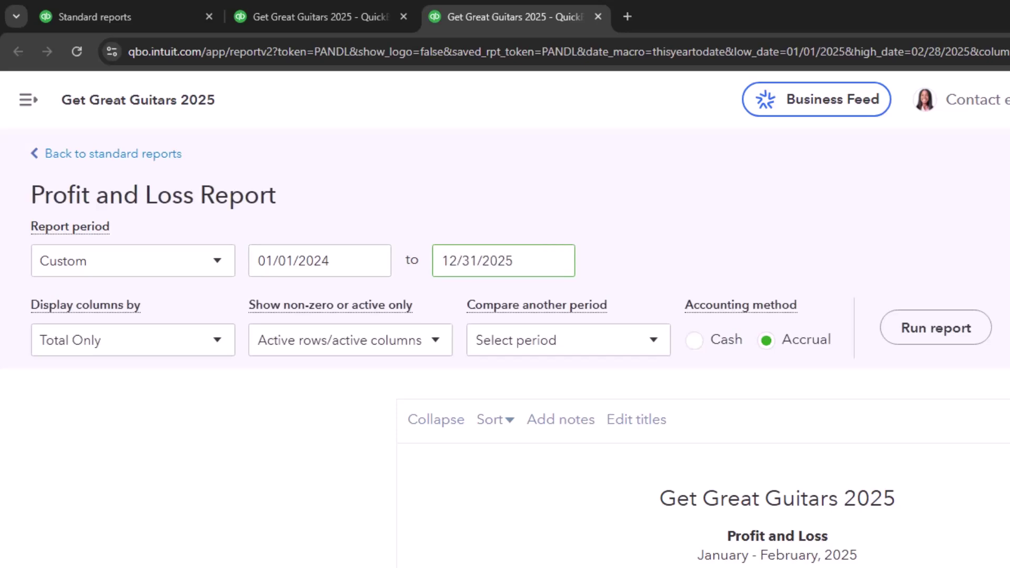
{"action": "left_click", "coordinate": [217, 339]}
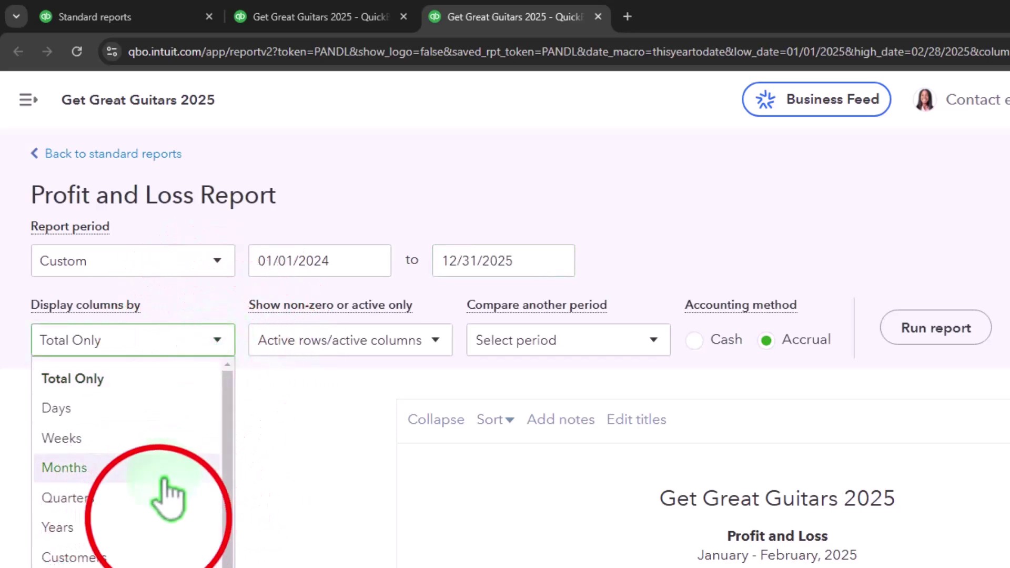
{"action": "left_click", "coordinate": [154, 526]}
{"action": "left_click", "coordinate": [809, 284]}
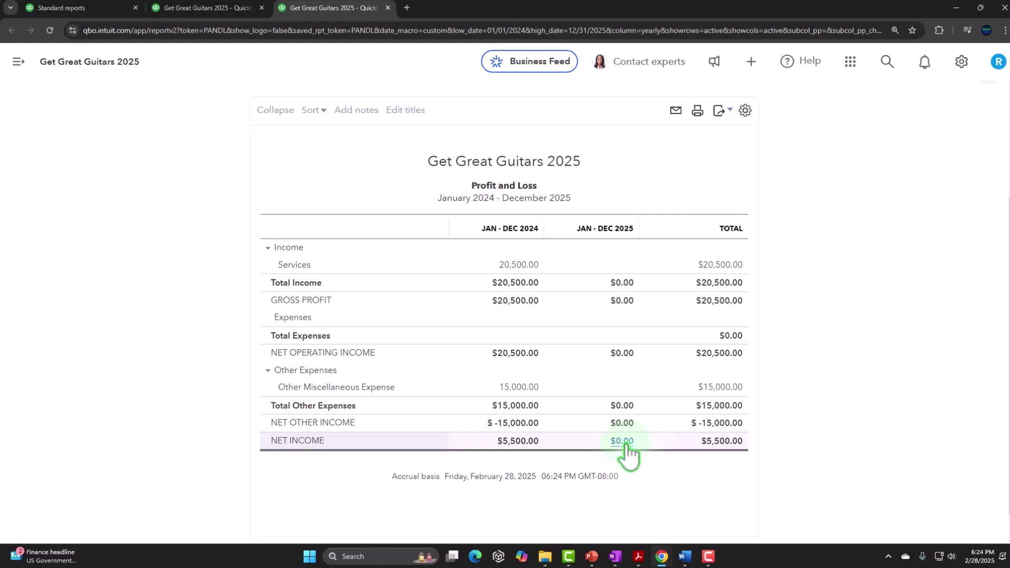
Return to the Balance Sheet and drill into the 2024 amount for Checking 0424 to see its transactions.
{"action": "left_click", "coordinate": [240, 8]}
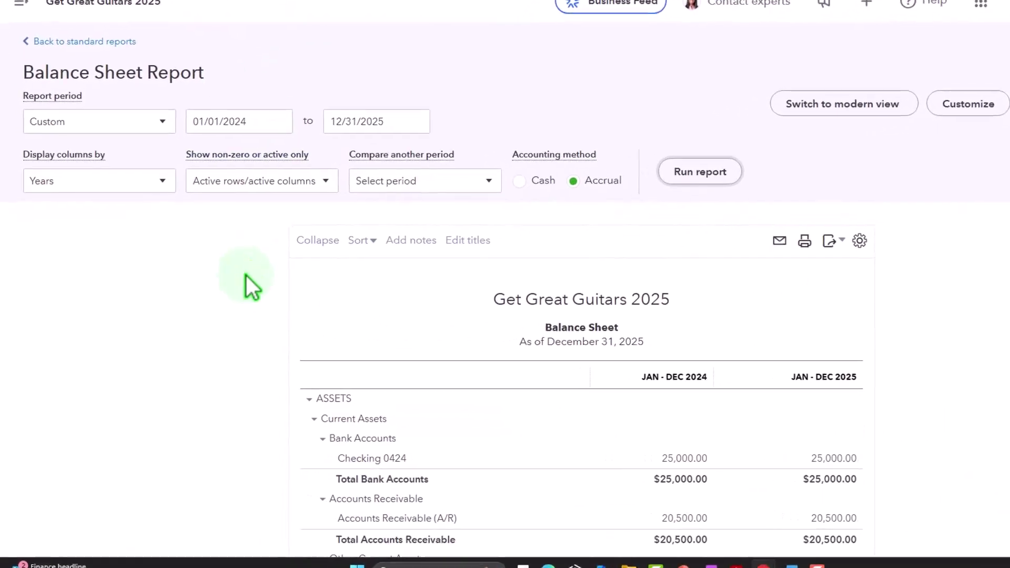
{"action": "scroll", "coordinate": [248, 276], "scroll_direction": "down", "scroll_amount": 4}
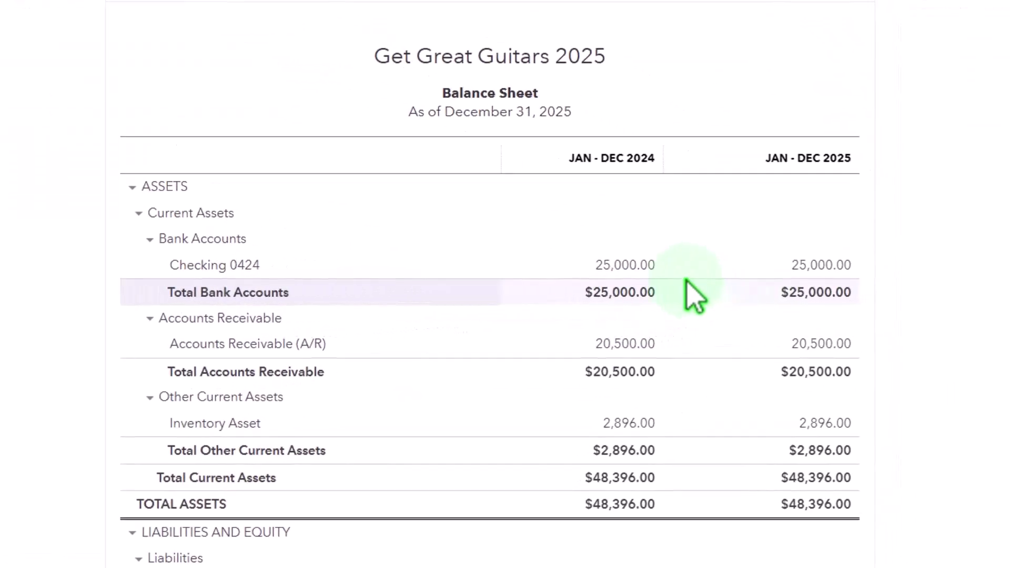
{"action": "left_click", "coordinate": [723, 269]}
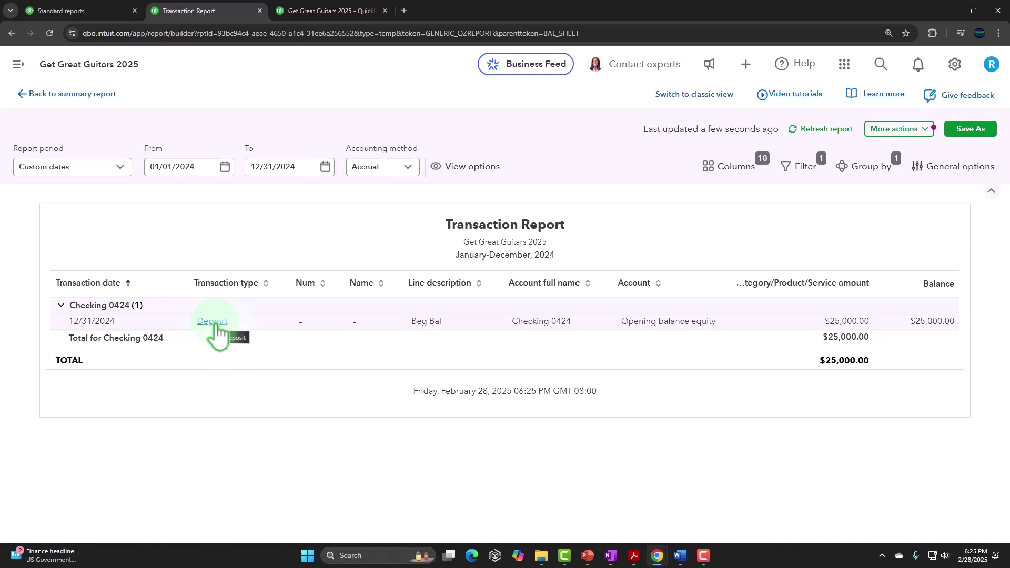
Open the 12/31/2024 beginning balance deposit from the Transaction Report, review its details, and return to the Balance Sheet.
{"action": "left_click", "coordinate": [834, 321]}
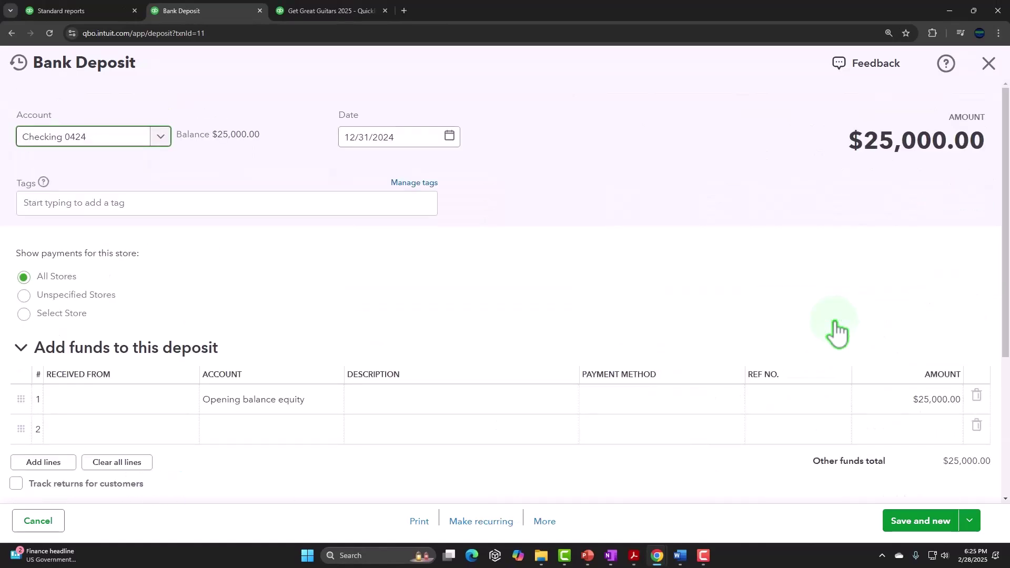
{"action": "scroll", "coordinate": [827, 326], "scroll_direction": "down", "scroll_amount": 1}
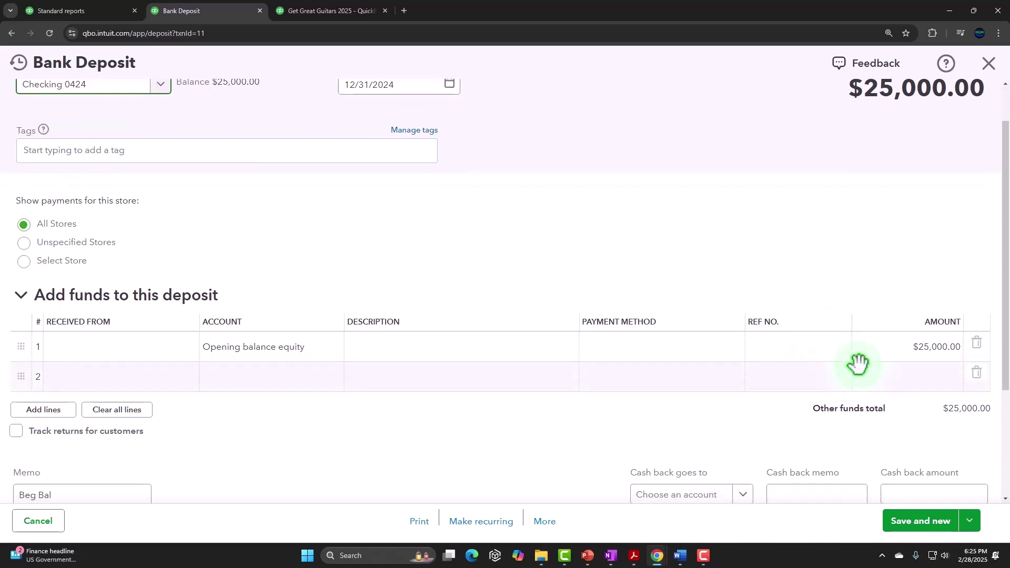
{"action": "scroll", "coordinate": [858, 363], "scroll_direction": "up", "scroll_amount": 1}
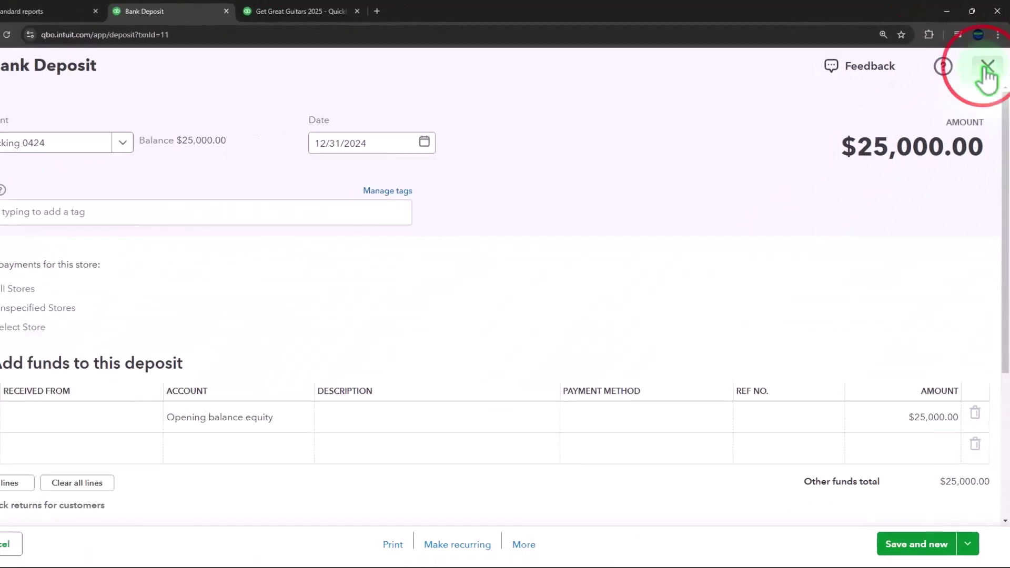
{"action": "left_click", "coordinate": [986, 67]}
{"action": "left_click", "coordinate": [72, 103]}
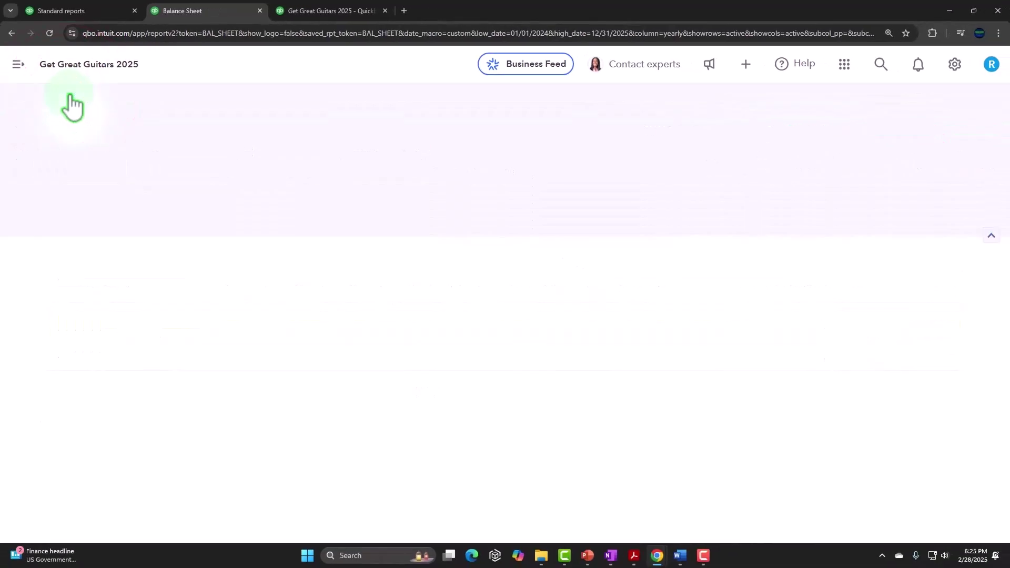
Drill into the 2024 Opening balance equity amount to review its transactions, and return to the Balance Sheet's assets.
{"action": "scroll", "coordinate": [103, 149], "scroll_direction": "down", "scroll_amount": 3}
{"action": "scroll", "coordinate": [168, 382], "scroll_direction": "down", "scroll_amount": 4}
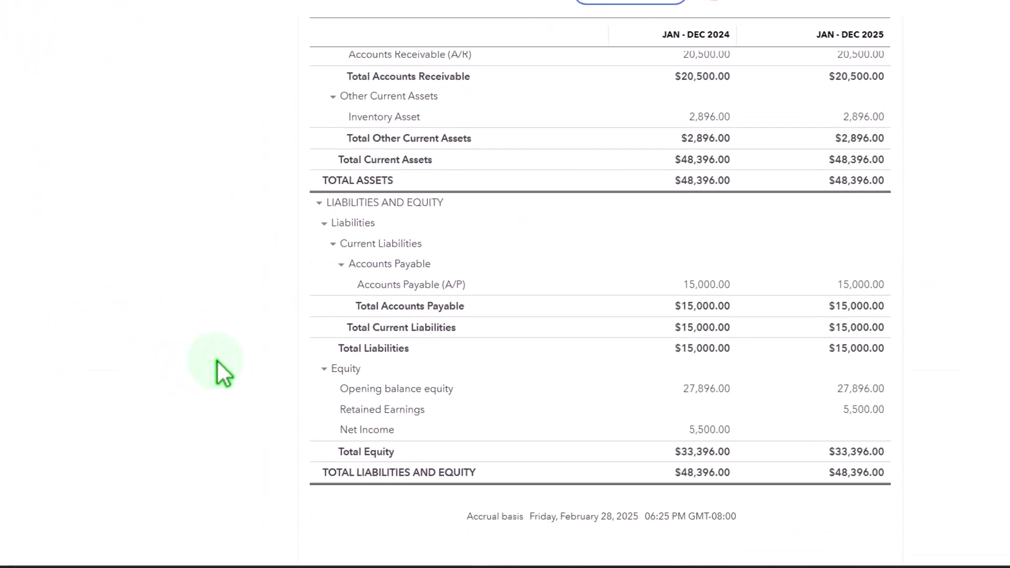
{"action": "scroll", "coordinate": [217, 360], "scroll_direction": "down", "scroll_amount": 1}
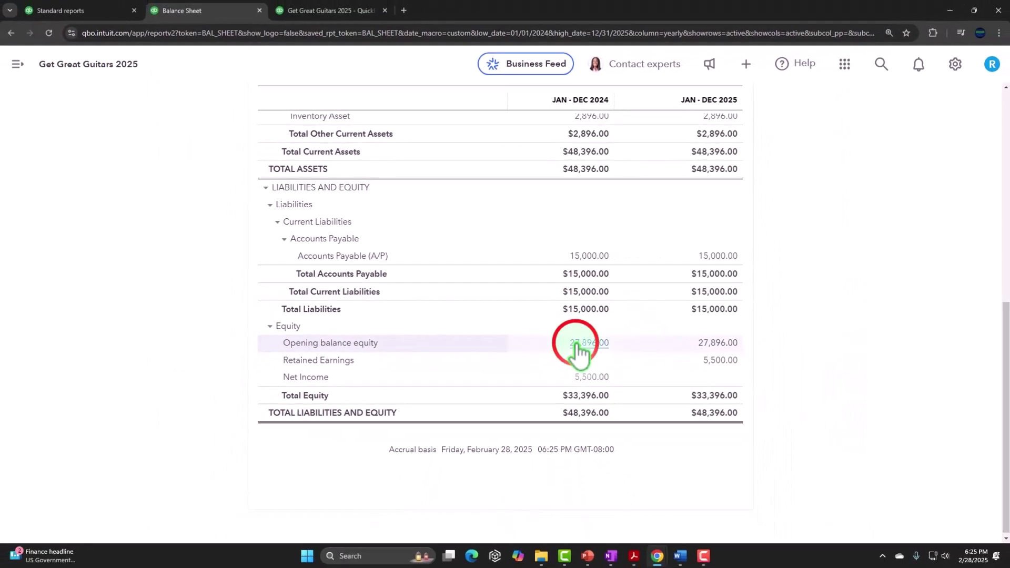
{"action": "left_click", "coordinate": [577, 344]}
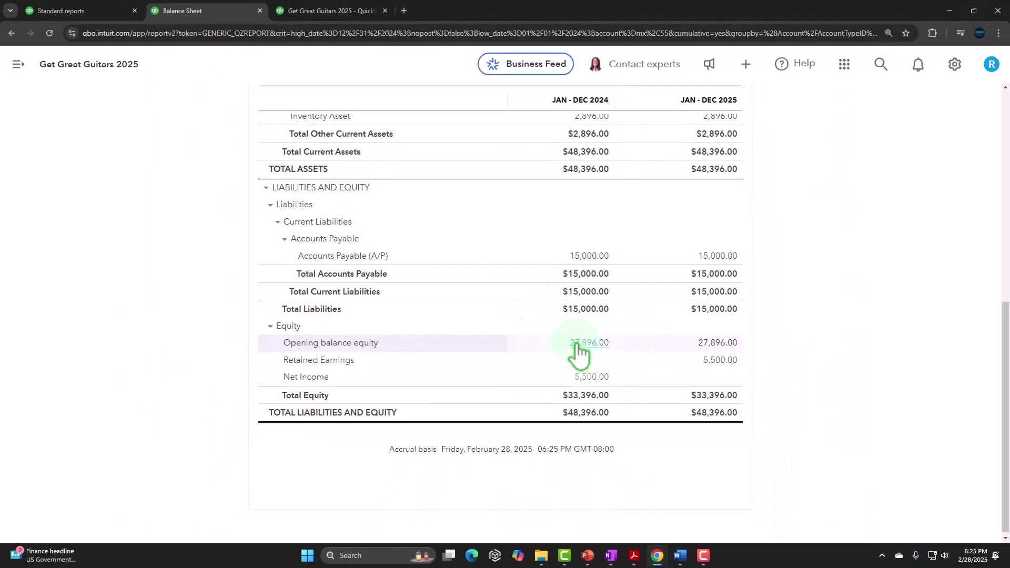
{"action": "scroll", "coordinate": [578, 347], "scroll_direction": "down", "scroll_amount": 2}
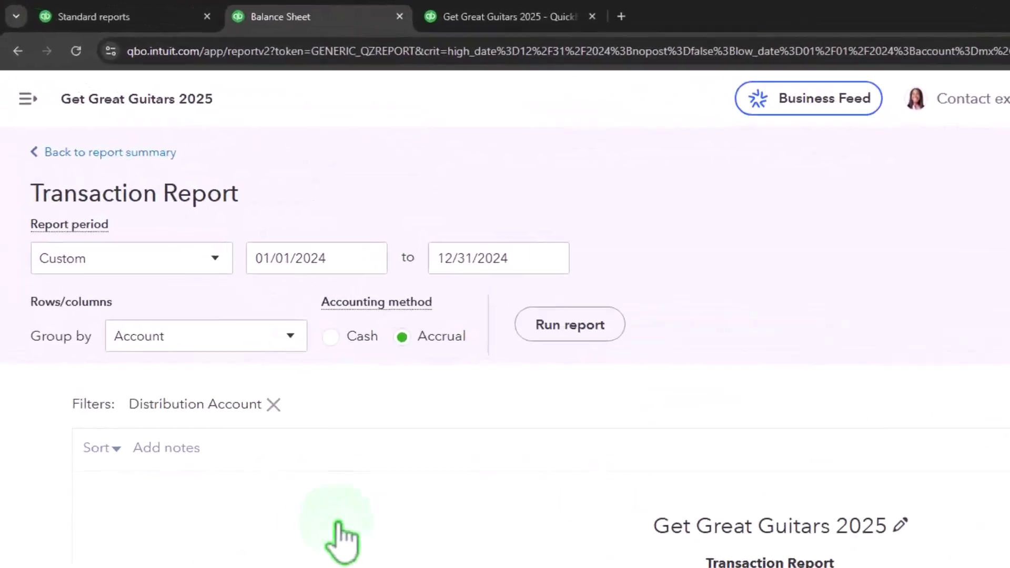
{"action": "left_click", "coordinate": [106, 167]}
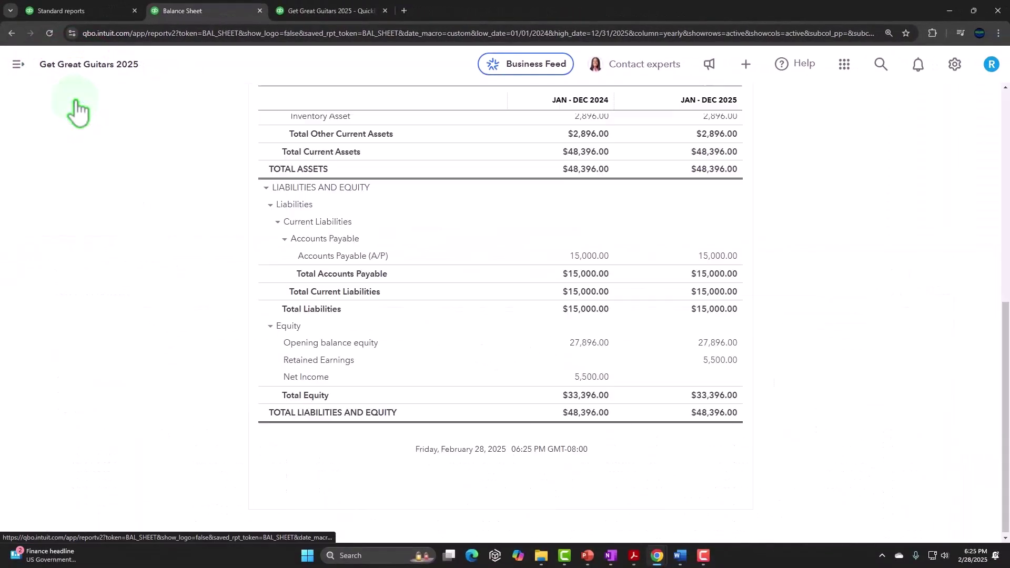
{"action": "scroll", "coordinate": [192, 232], "scroll_direction": "up", "scroll_amount": 6}
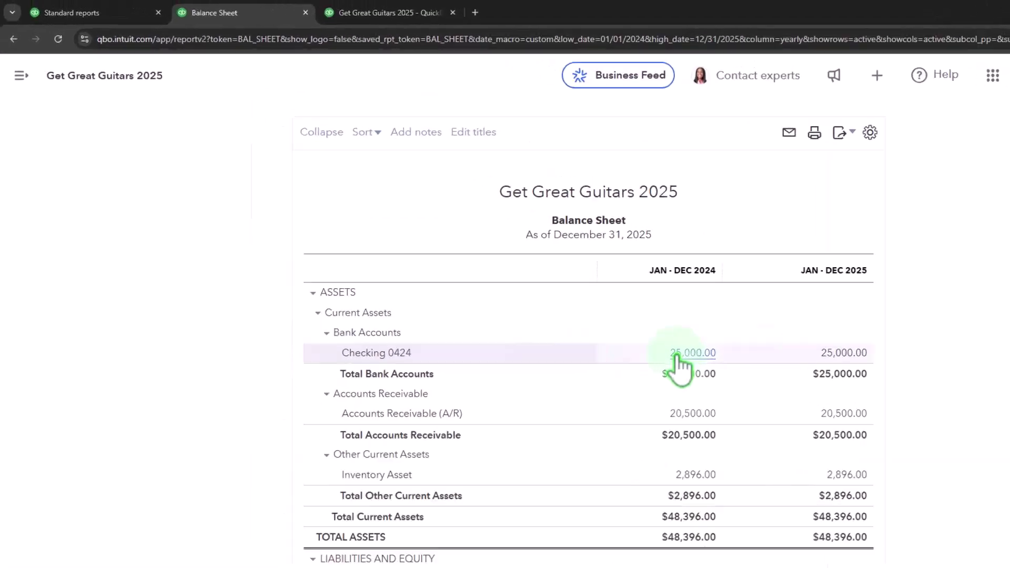
Return to the Standard reports browser tab and open the Reconcile page within Transactions.
{"action": "left_click", "coordinate": [101, 17]}
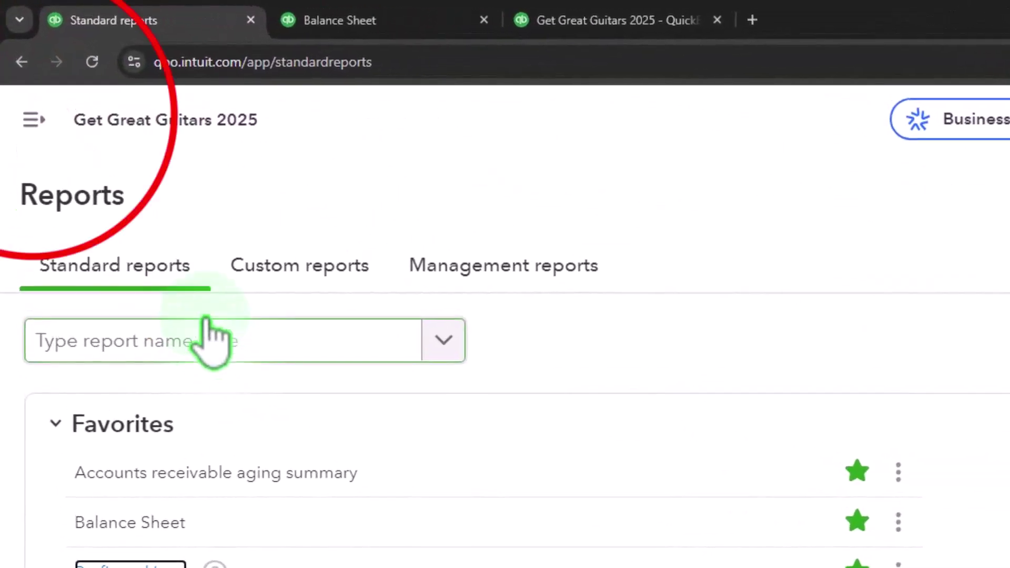
{"action": "left_click", "coordinate": [27, 105]}
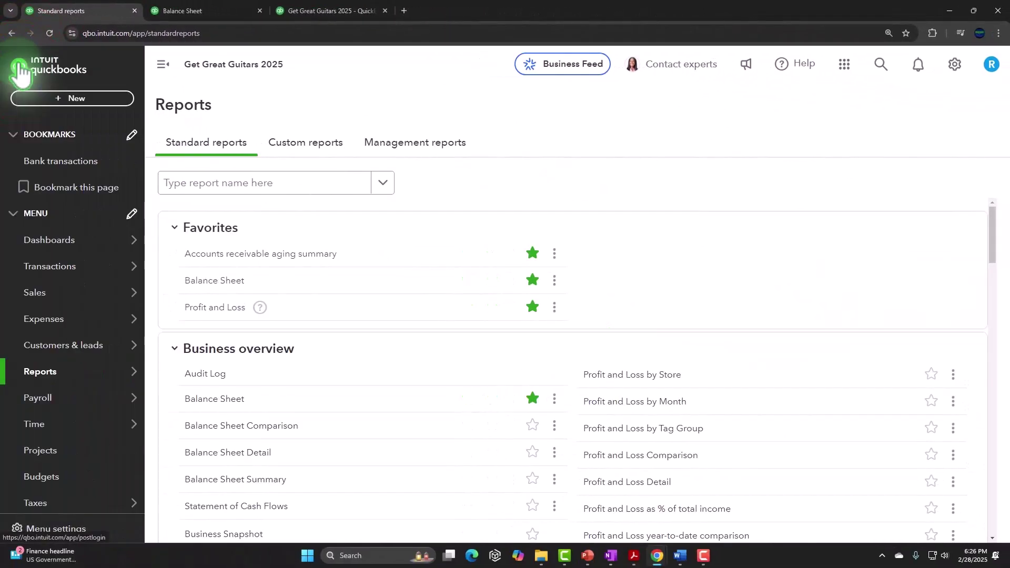
{"action": "mouse_move", "coordinate": [54, 293]}
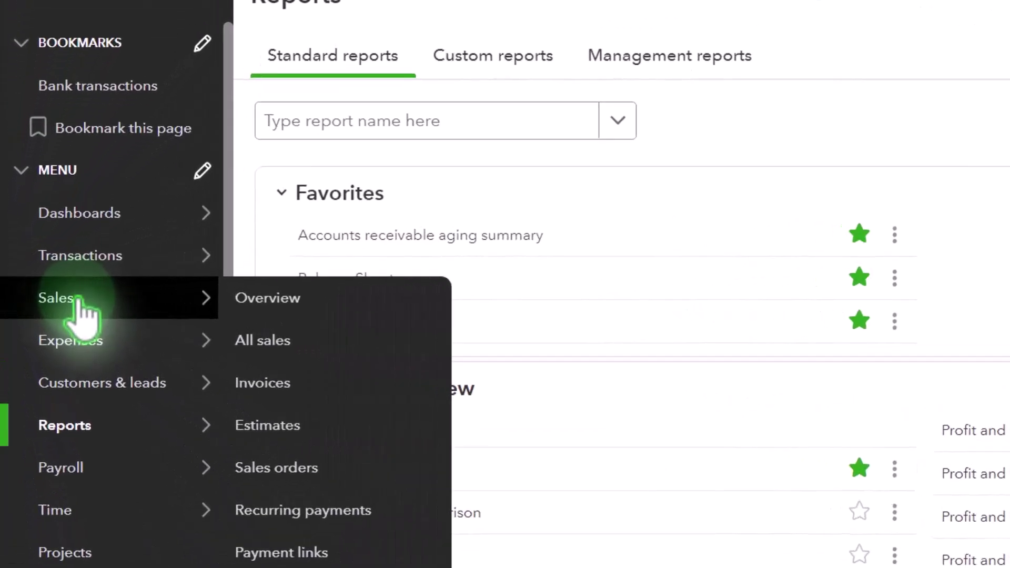
{"action": "left_click", "coordinate": [61, 256]}
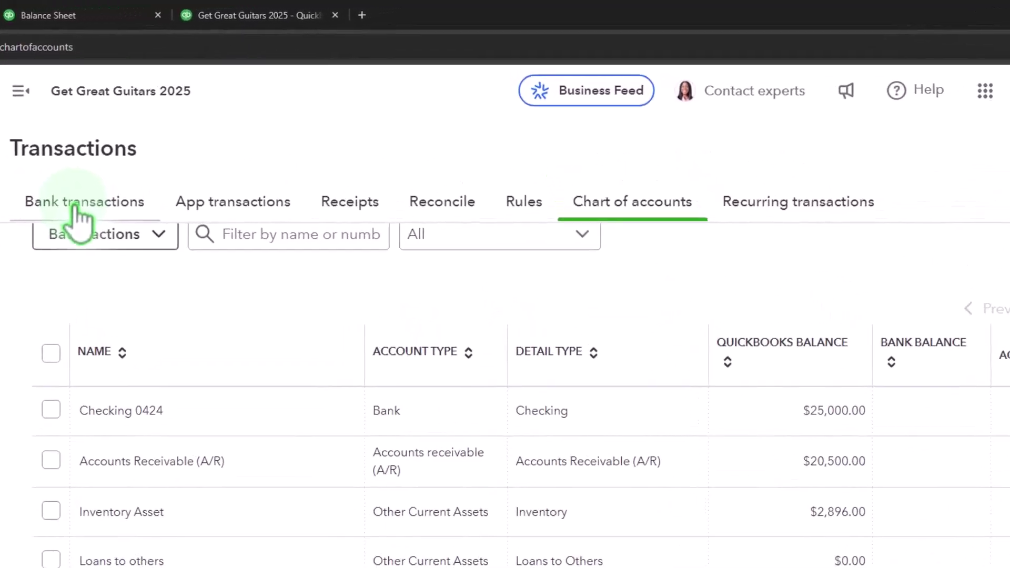
{"action": "left_click", "coordinate": [442, 201]}
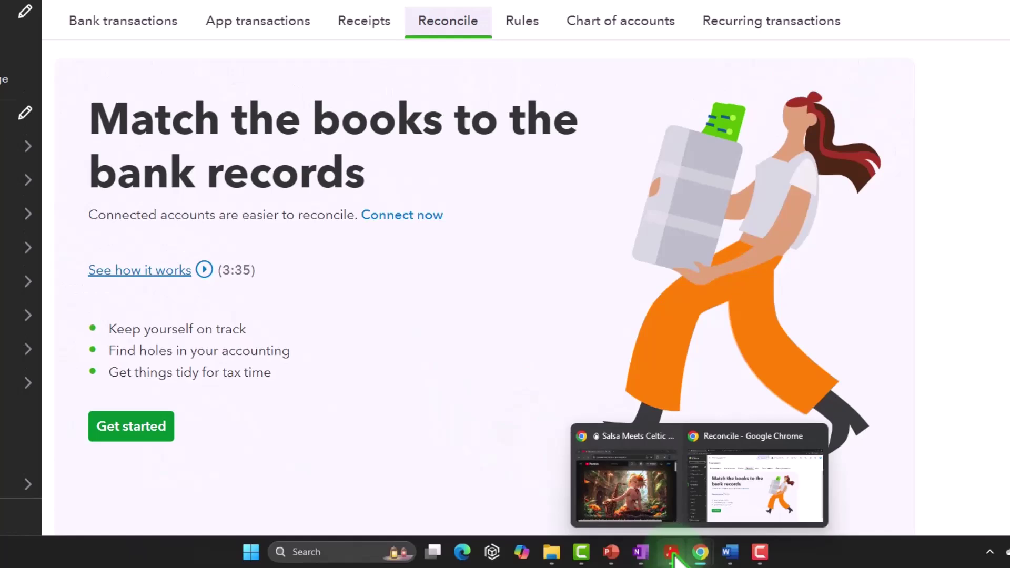
Switch to the trial balance PDF in Acrobat, examine the Checking debit amount, and return to QuickBooks in Chrome.
{"action": "left_click", "coordinate": [685, 550]}
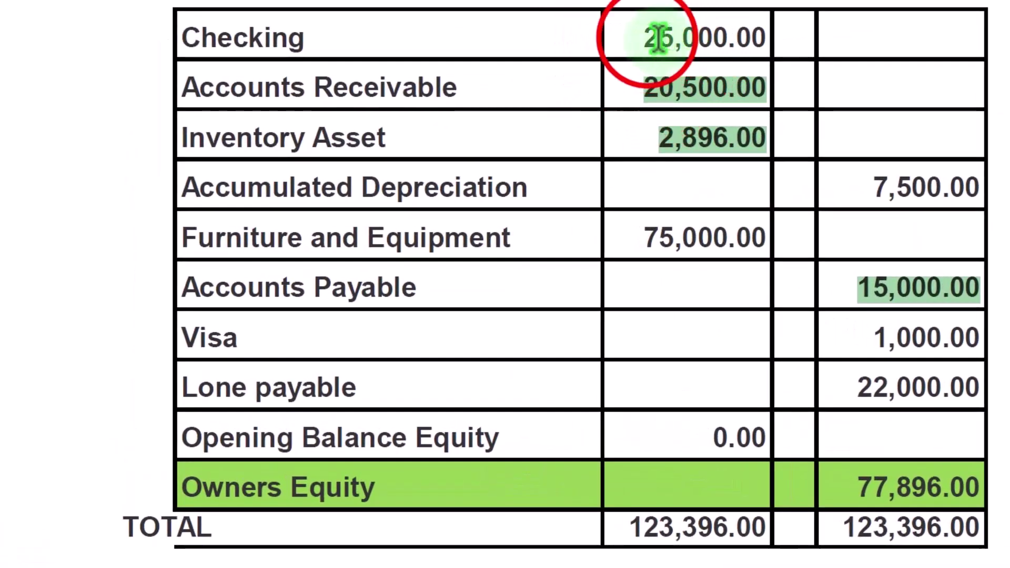
{"action": "left_click_drag", "start_coordinate": [647, 37], "coordinate": [764, 23]}
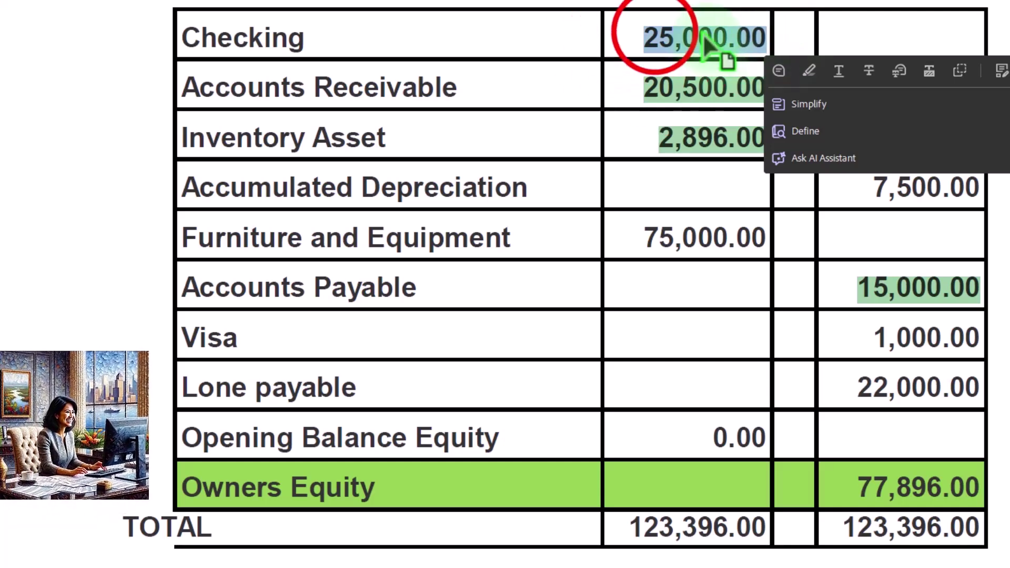
{"action": "left_click", "coordinate": [654, 36]}
{"action": "left_click_drag", "start_coordinate": [650, 29], "coordinate": [761, 13]}
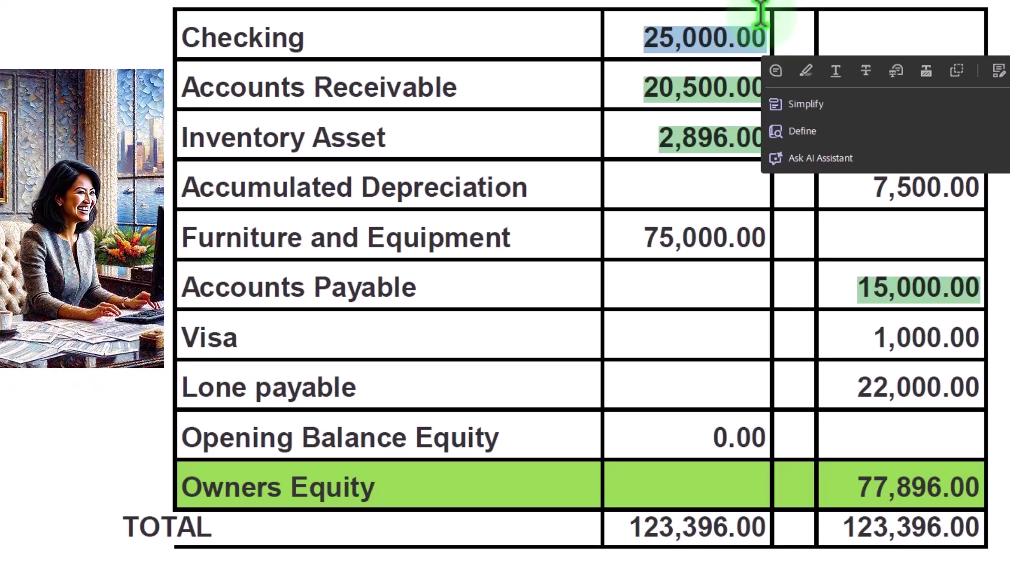
{"action": "left_click", "coordinate": [640, 52]}
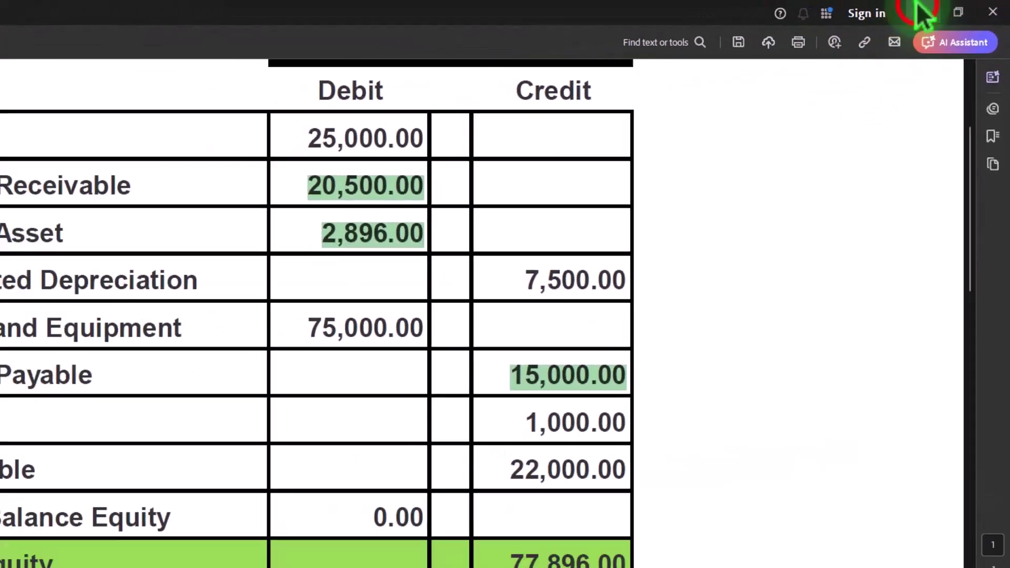
{"action": "left_click", "coordinate": [971, 9]}
{"action": "left_click", "coordinate": [941, 6]}
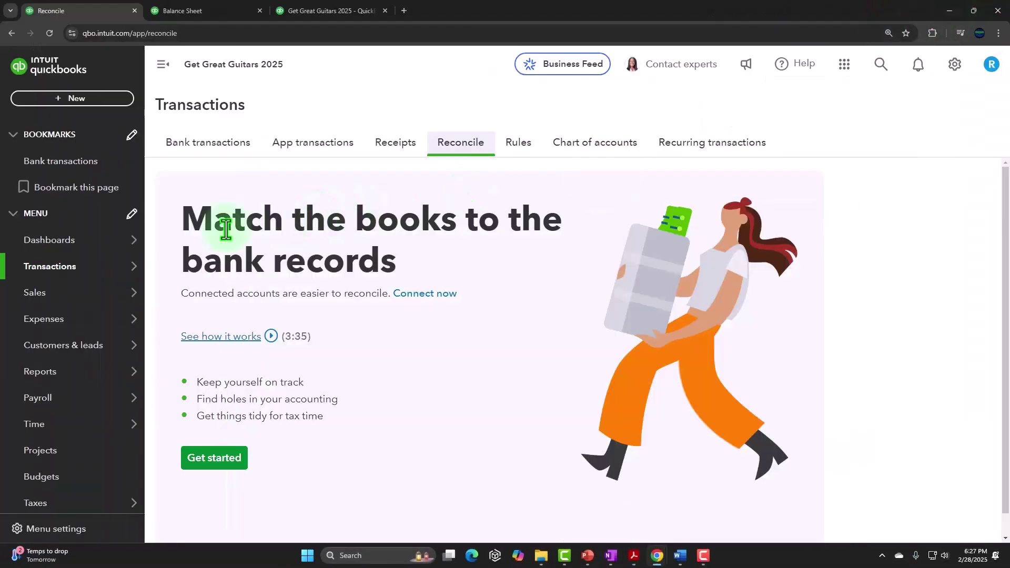
Go to Bank transactions, look at the bank options for connecting an account, and close them without connecting.
{"action": "mouse_move", "coordinate": [51, 266]}
{"action": "left_click", "coordinate": [299, 185]}
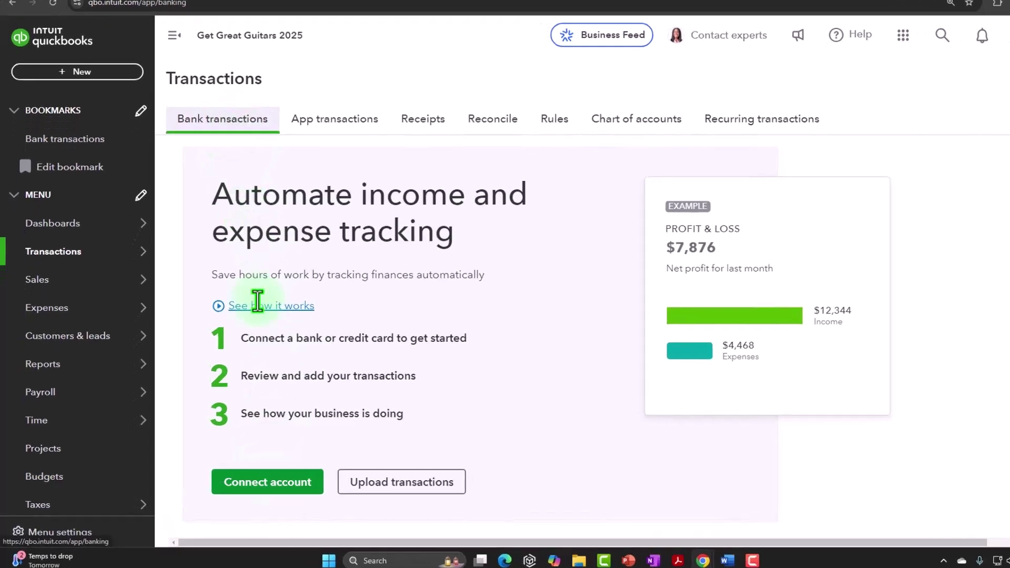
{"action": "left_click", "coordinate": [267, 482]}
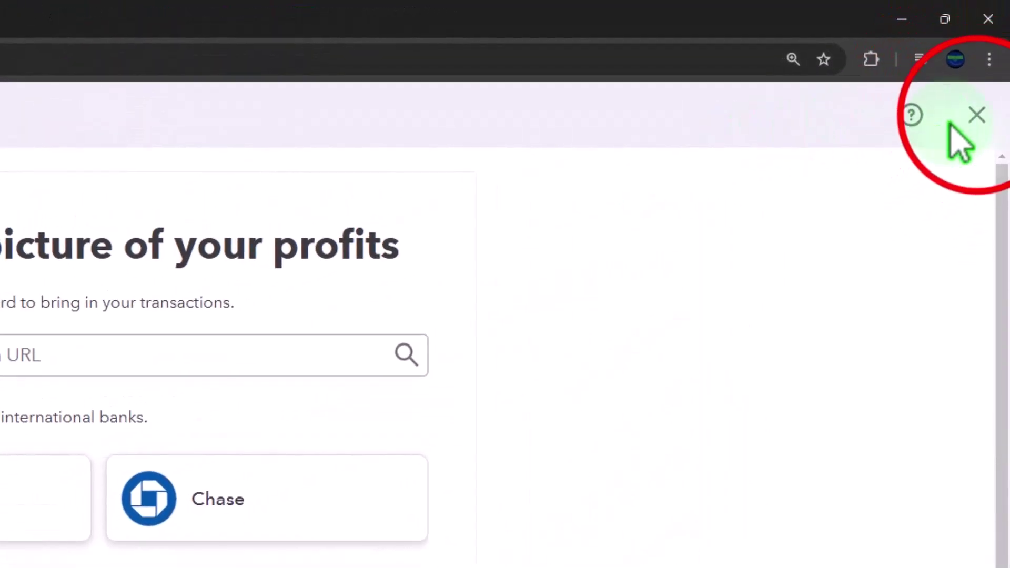
{"action": "left_click", "coordinate": [977, 114]}
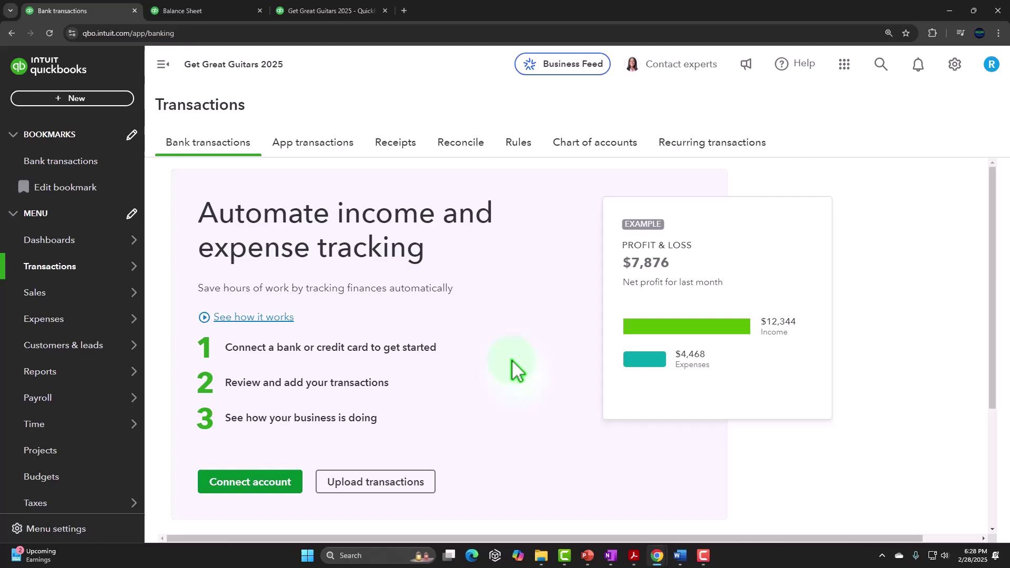
Switch to the trial balance PDF in Acrobat, highlight the Checking debit amount in green, and select the Furniture and Equipment amount.
{"action": "left_click", "coordinate": [634, 555]}
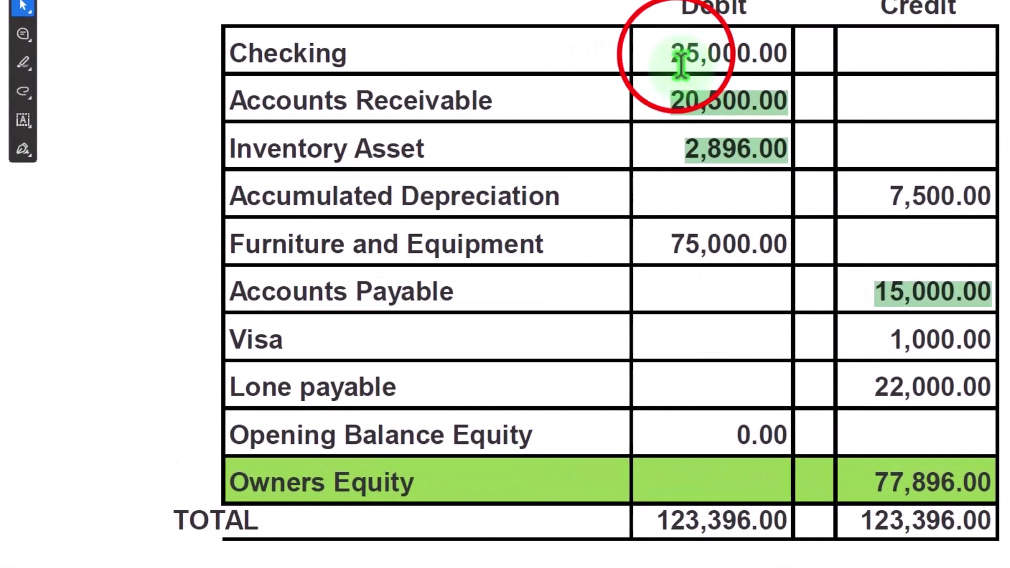
{"action": "left_click_drag", "start_coordinate": [497, 92], "coordinate": [568, 91]}
{"action": "left_click_drag", "start_coordinate": [769, 53], "coordinate": [830, 77]}
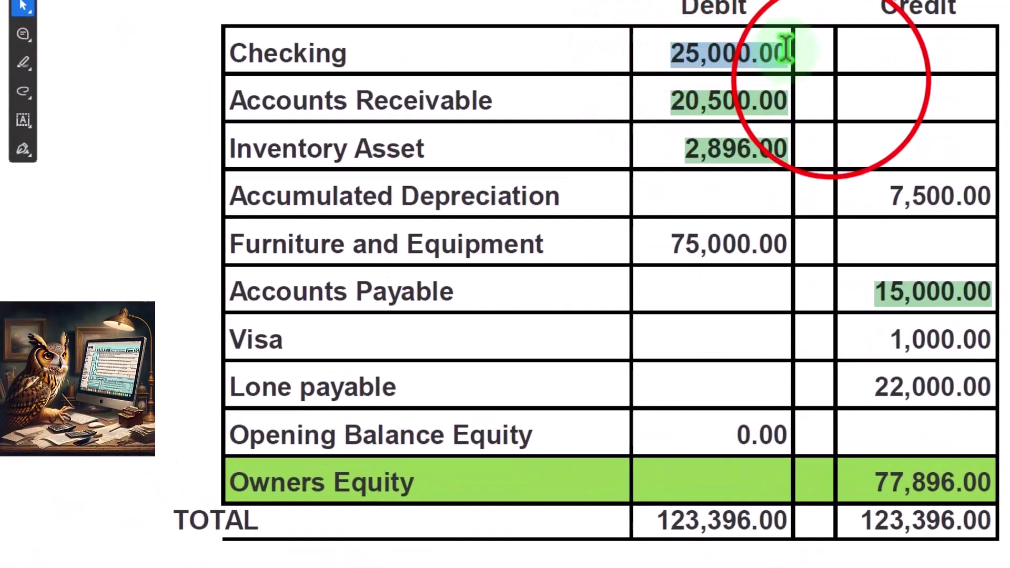
{"action": "left_click", "coordinate": [830, 76]}
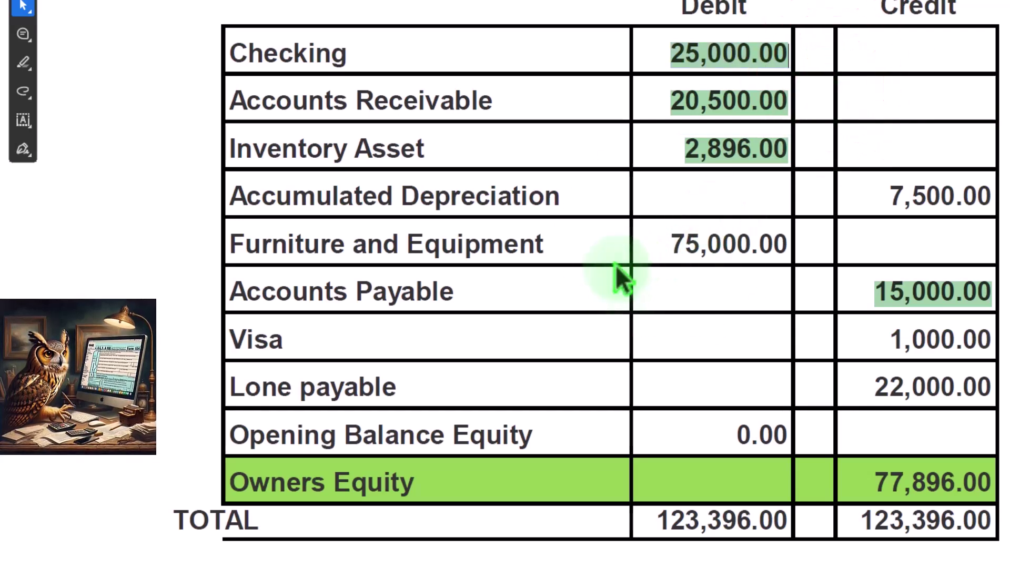
{"action": "left_click_drag", "start_coordinate": [669, 243], "coordinate": [790, 240]}
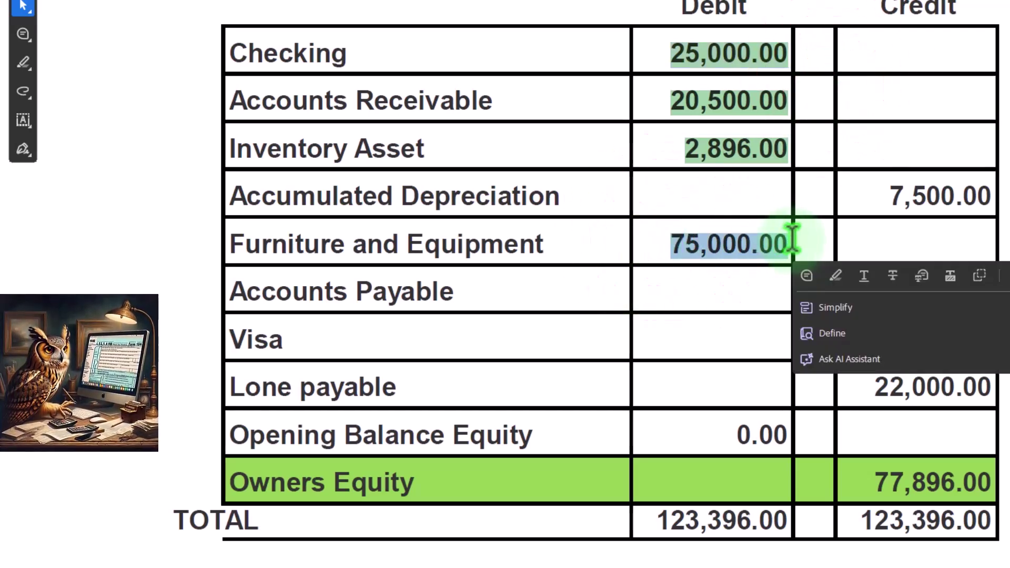
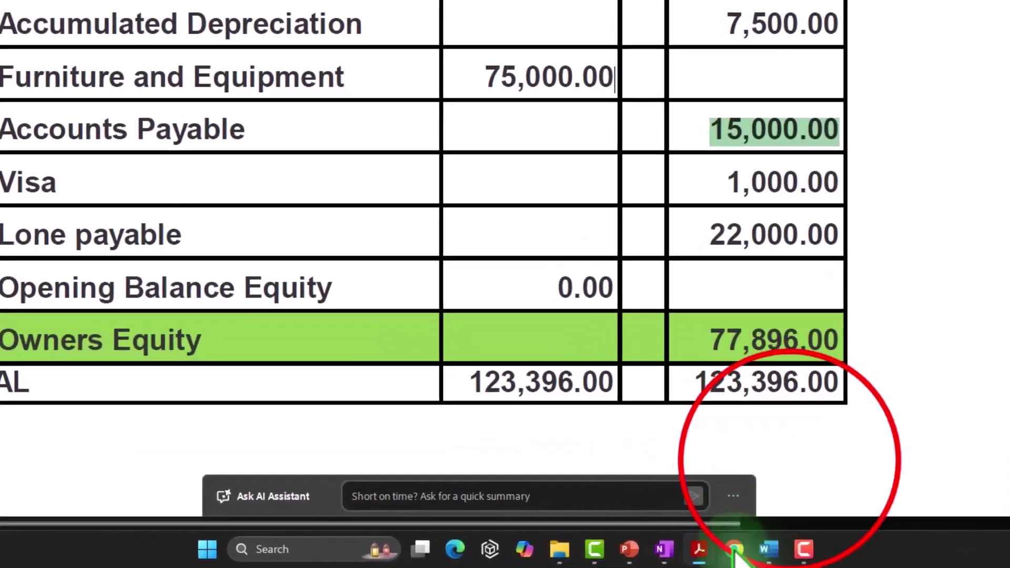
Switch back to QuickBooks in Chrome, open the Chart of accounts with the navigation collapsed, and look through the fixed asset accounts.
{"action": "mouse_move", "coordinate": [734, 549]}
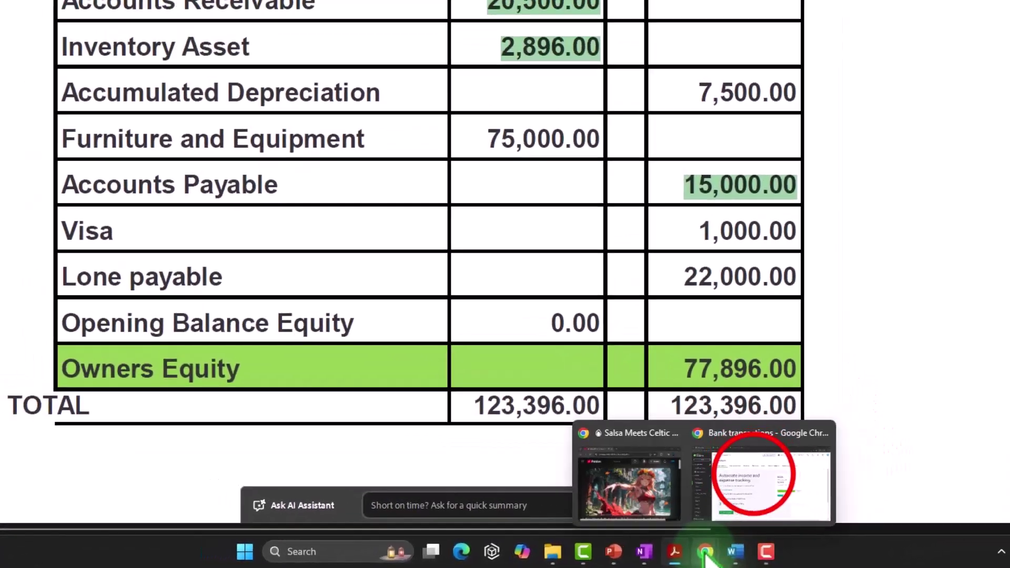
{"action": "left_click", "coordinate": [699, 506]}
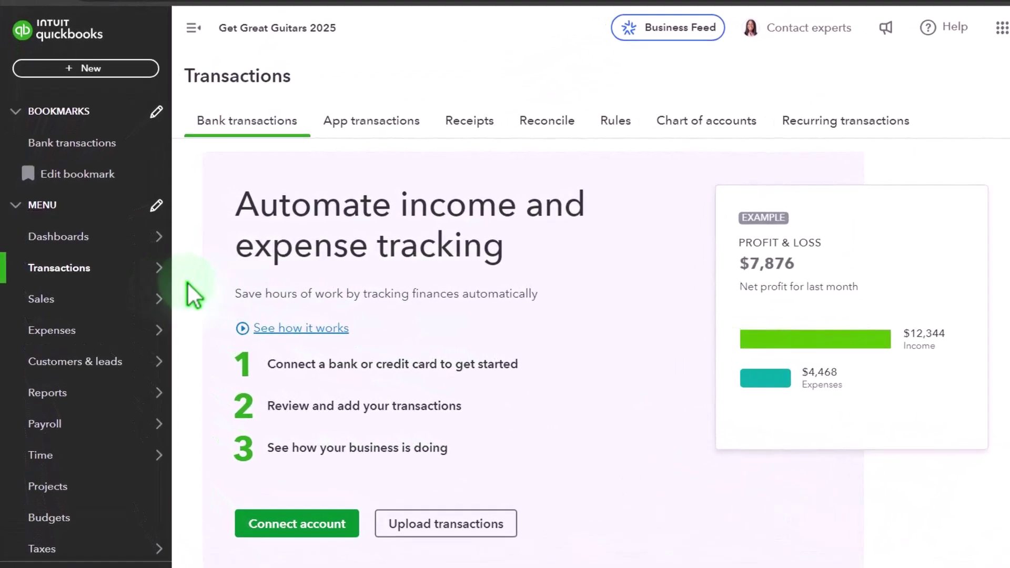
{"action": "mouse_move", "coordinate": [93, 241]}
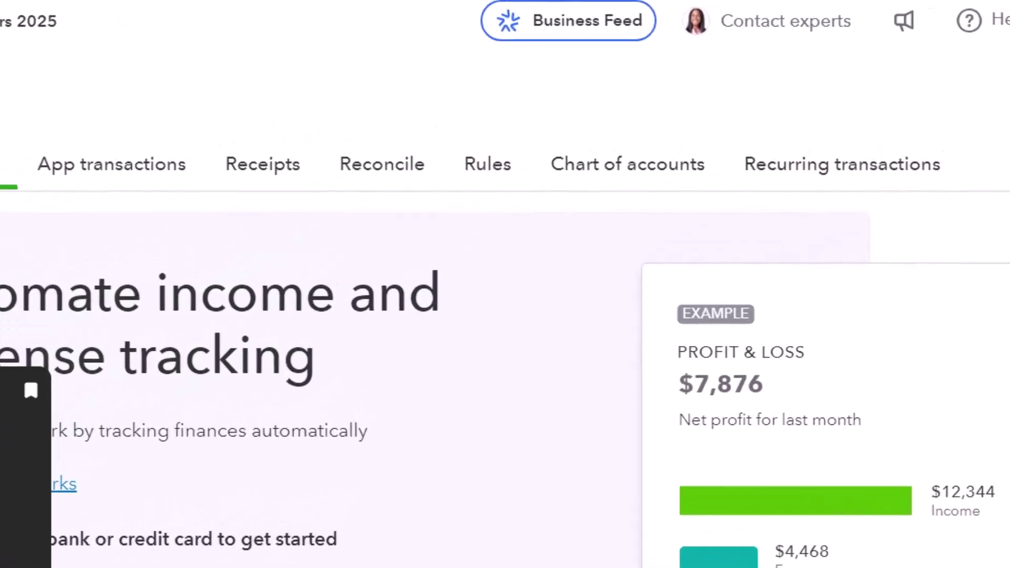
{"action": "left_click", "coordinate": [705, 122]}
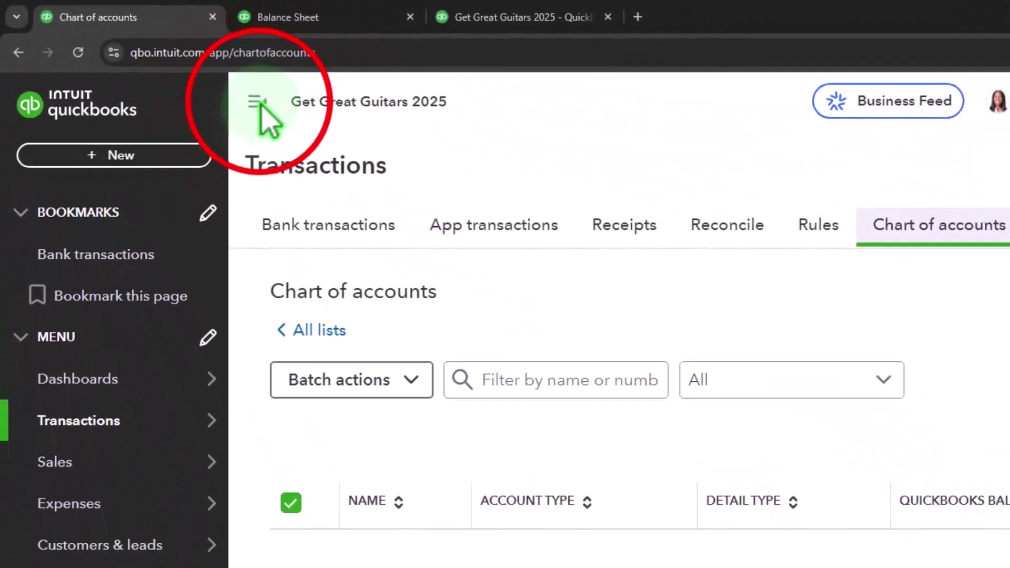
{"action": "left_click", "coordinate": [255, 101]}
{"action": "scroll", "coordinate": [195, 252], "scroll_direction": "down", "scroll_amount": 1}
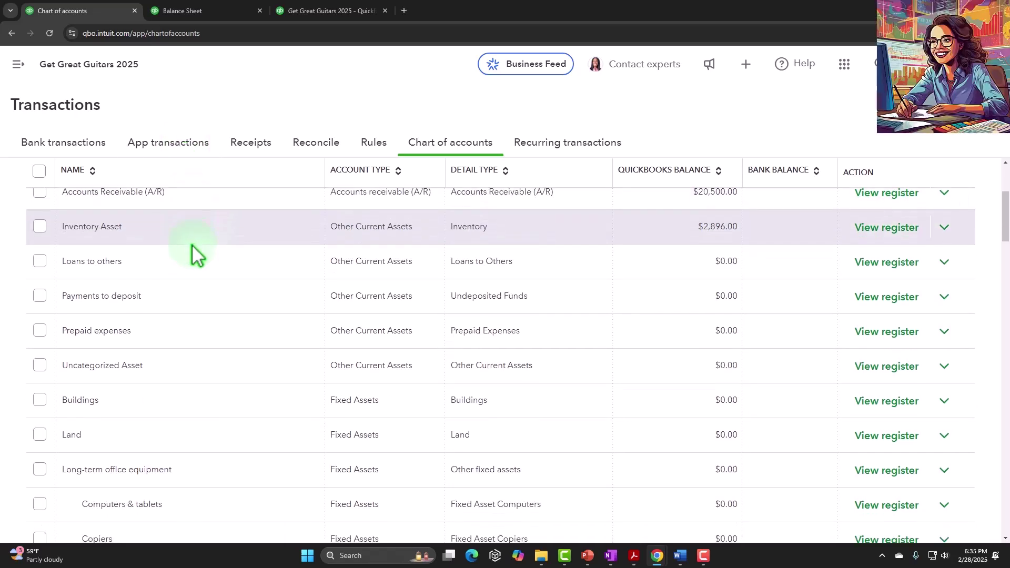
{"action": "scroll", "coordinate": [195, 255], "scroll_direction": "down", "scroll_amount": 2}
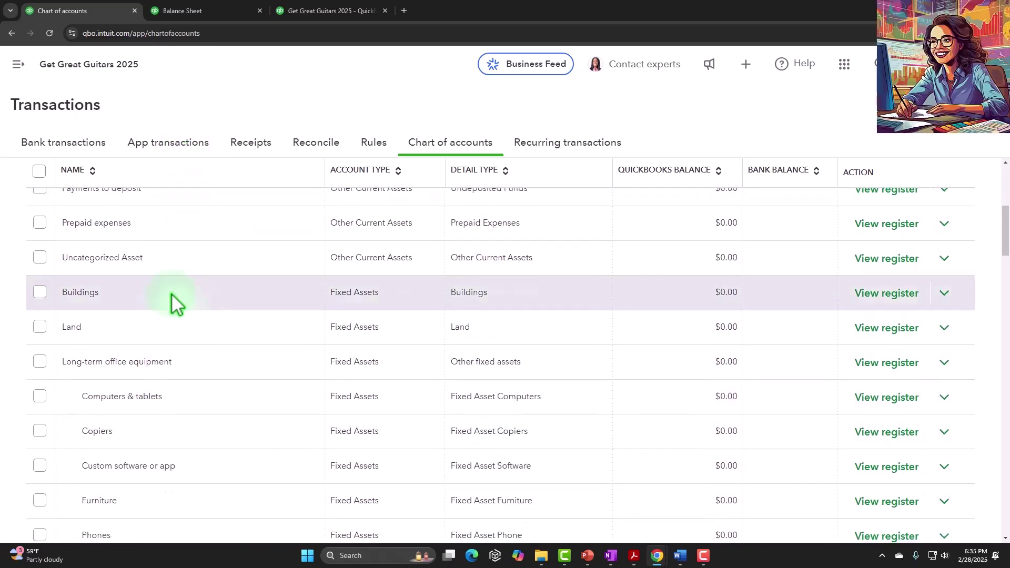
{"action": "scroll", "coordinate": [150, 330], "scroll_direction": "down", "scroll_amount": 2}
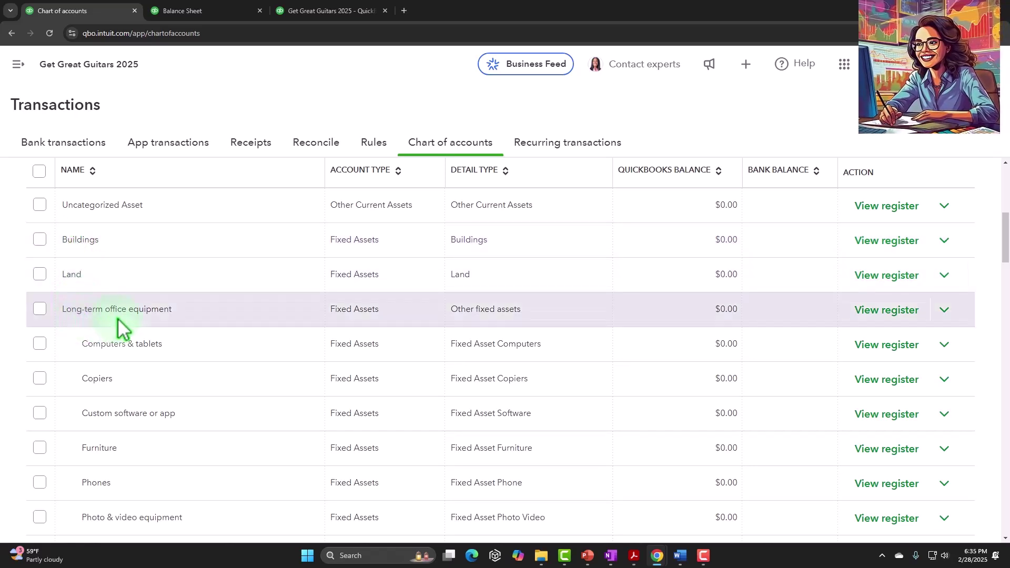
Look through the fixed asset accounts in the Chart of accounts, from Buildings and Land down to Vehicles.
{"action": "scroll", "coordinate": [119, 317], "scroll_direction": "down", "scroll_amount": 2}
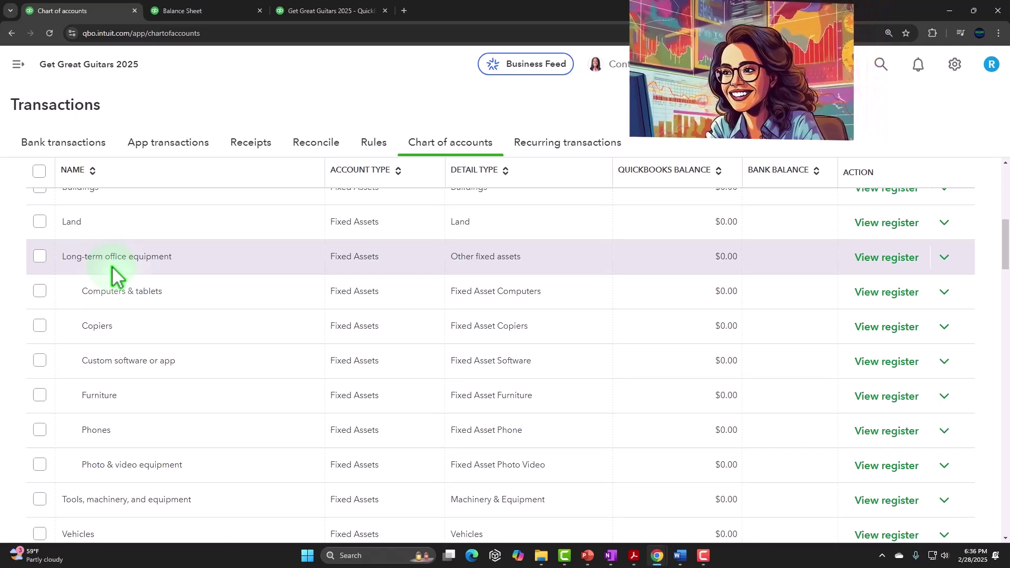
{"action": "scroll", "coordinate": [113, 273], "scroll_direction": "down", "scroll_amount": 2}
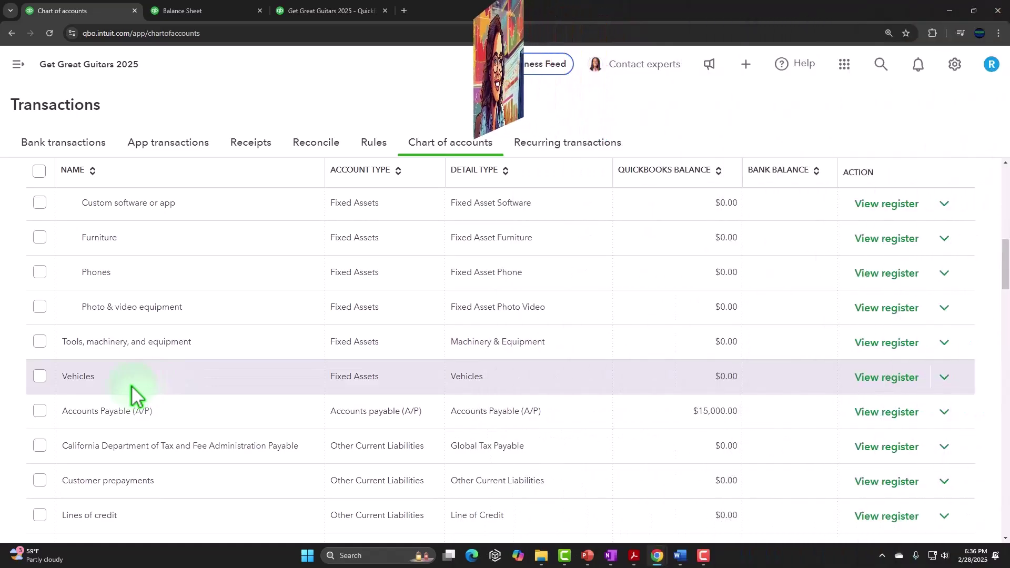
{"action": "scroll", "coordinate": [131, 385], "scroll_direction": "up", "scroll_amount": 4}
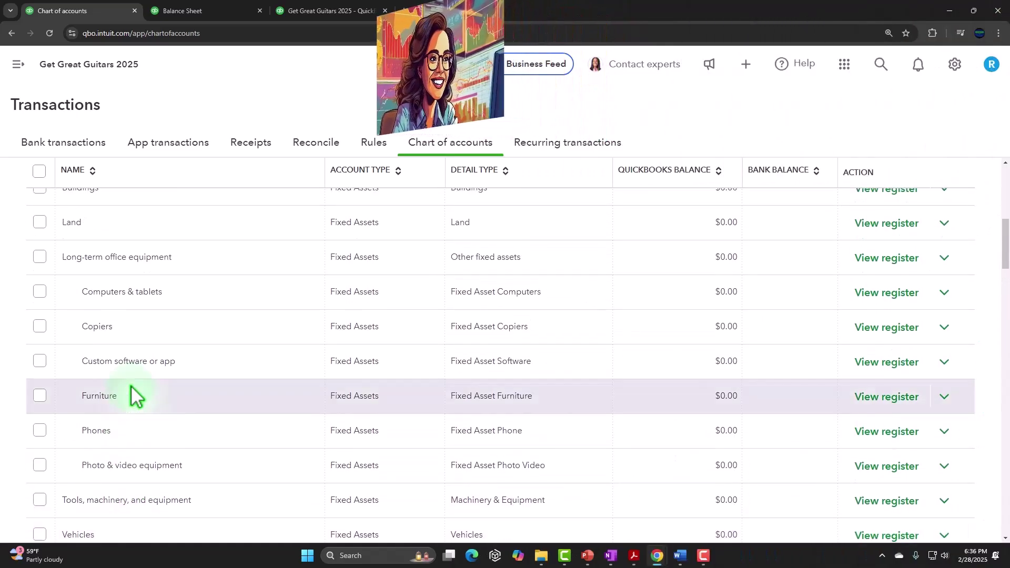
{"action": "scroll", "coordinate": [131, 386], "scroll_direction": "up", "scroll_amount": 2}
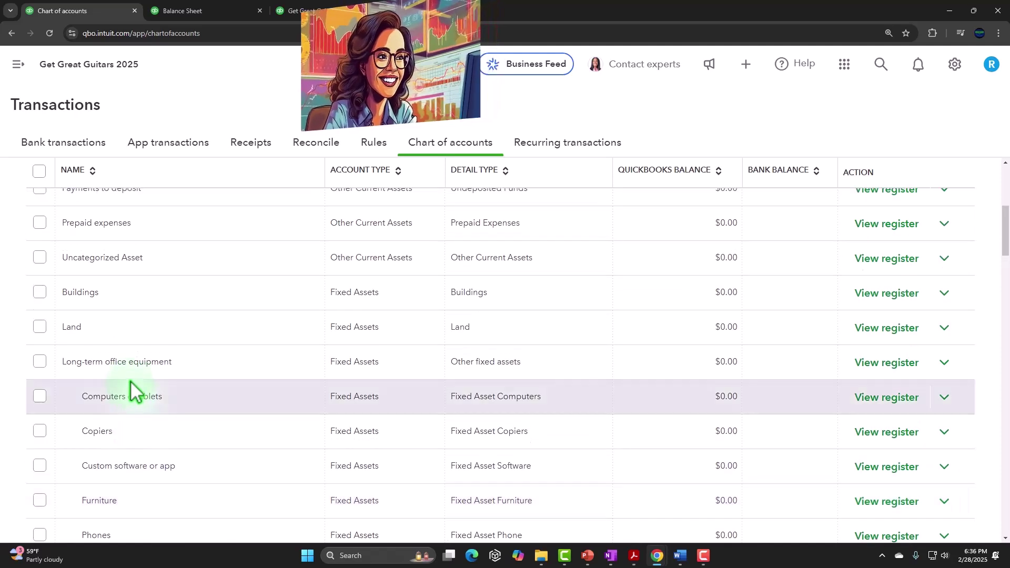
{"action": "scroll", "coordinate": [131, 386], "scroll_direction": "up", "scroll_amount": 1}
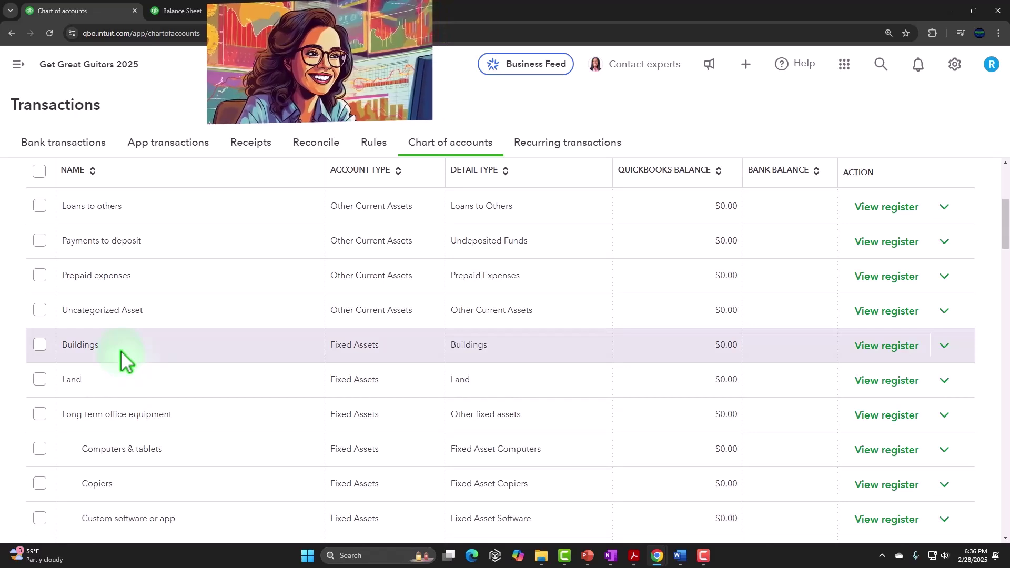
{"action": "scroll", "coordinate": [122, 361], "scroll_direction": "down", "scroll_amount": 5}
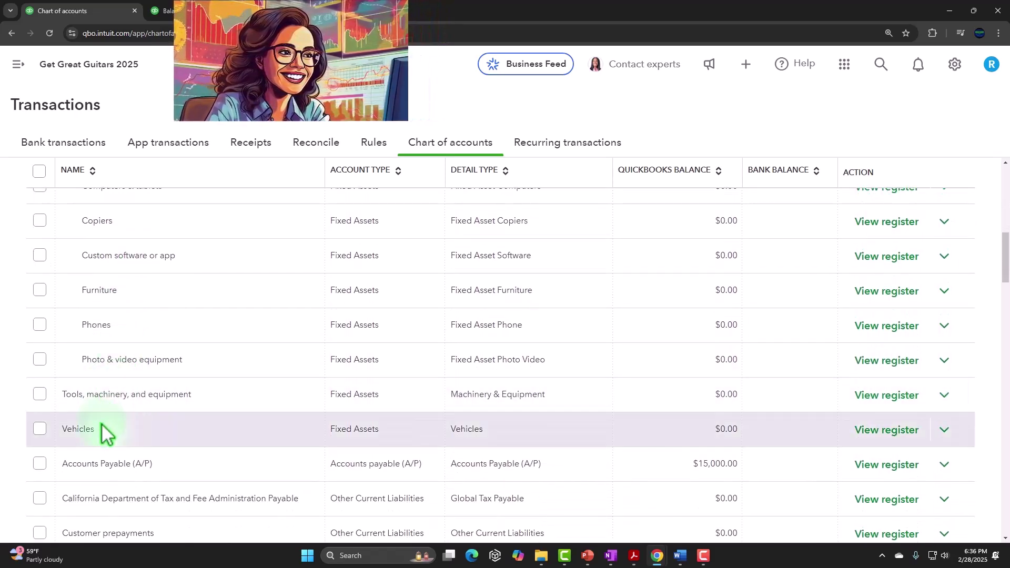
{"action": "scroll", "coordinate": [103, 433], "scroll_direction": "up", "scroll_amount": 4}
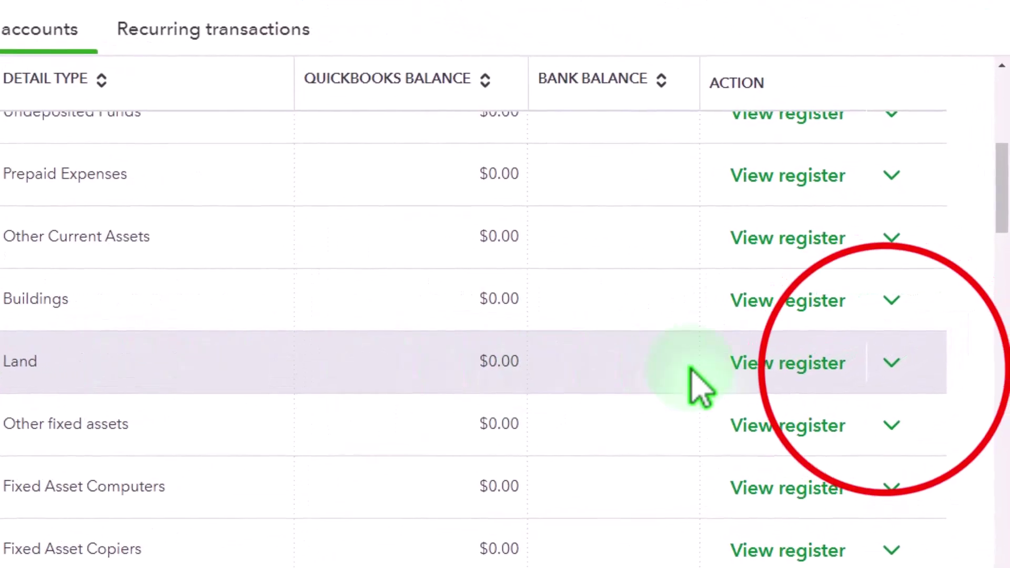
Open the Land account for editing and rename it "Furniture and Equipment", copying the name from the trial balance PDF in Acrobat.
{"action": "left_click", "coordinate": [890, 368]}
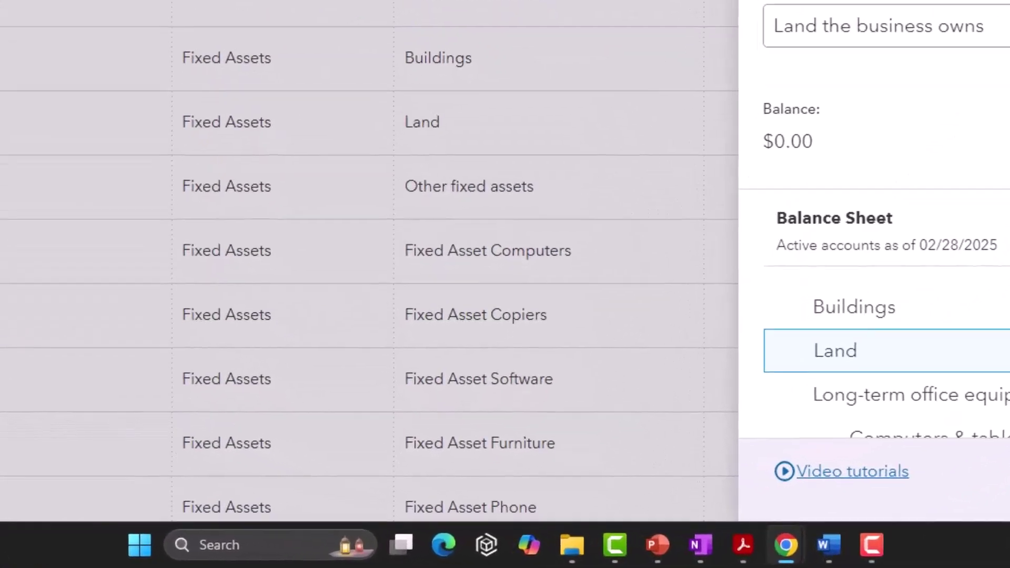
{"action": "left_click", "coordinate": [643, 555]}
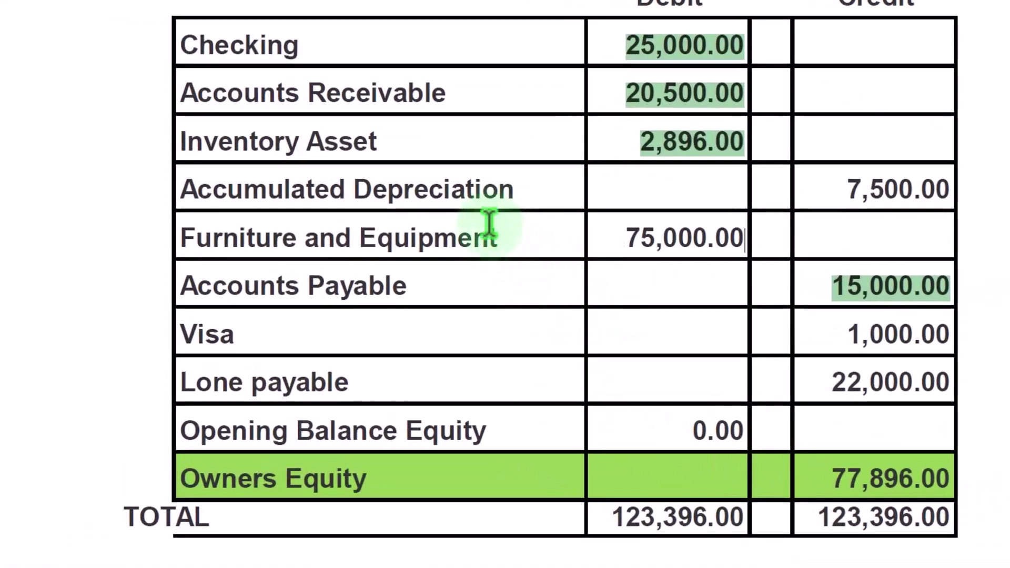
{"action": "left_click_drag", "start_coordinate": [508, 237], "coordinate": [230, 219]}
{"action": "key", "text": "ctrl+c"}
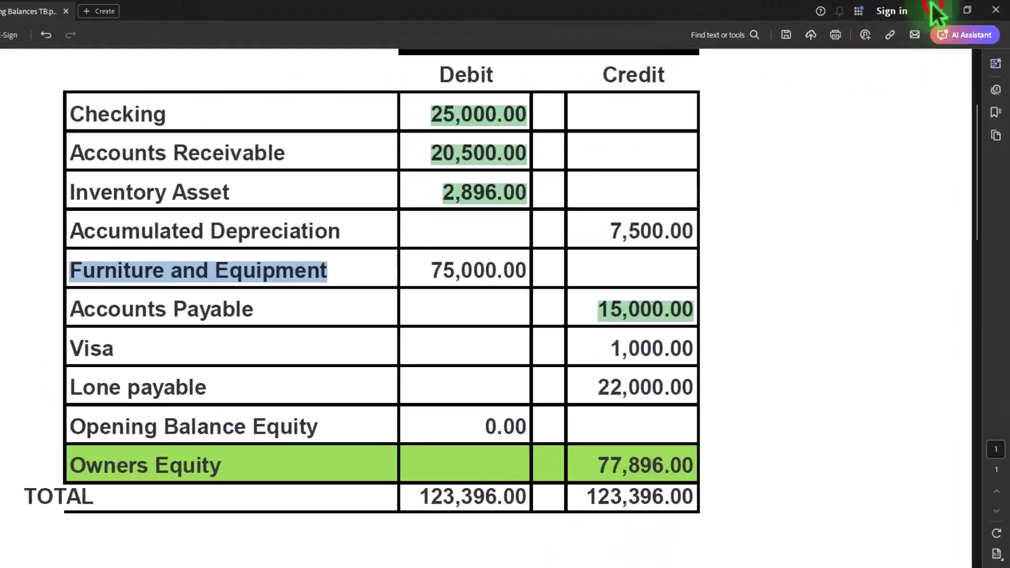
{"action": "left_click", "coordinate": [940, 9]}
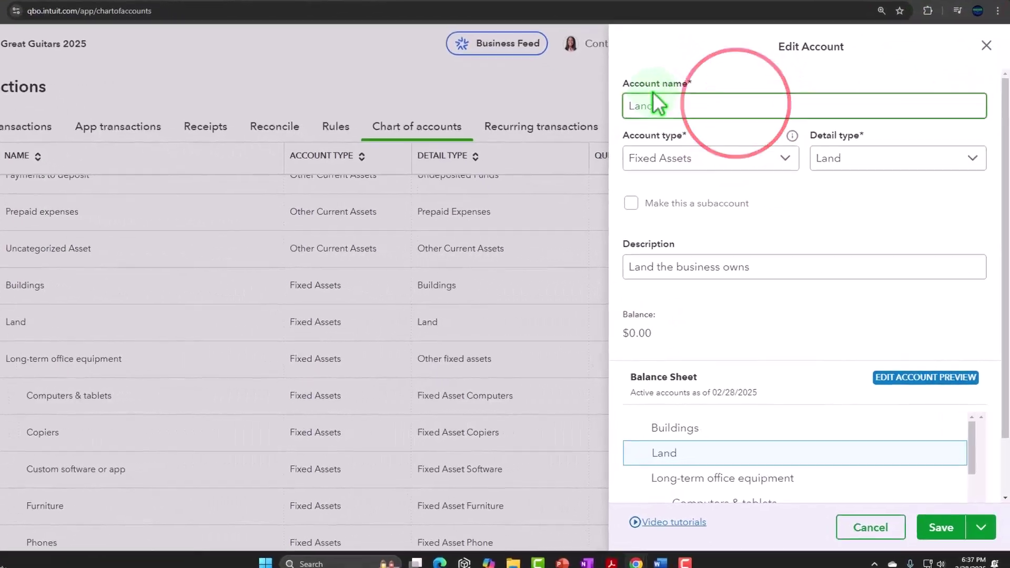
{"action": "left_click_drag", "start_coordinate": [673, 123], "coordinate": [640, 117]}
{"action": "key", "text": "ctrl+v"}
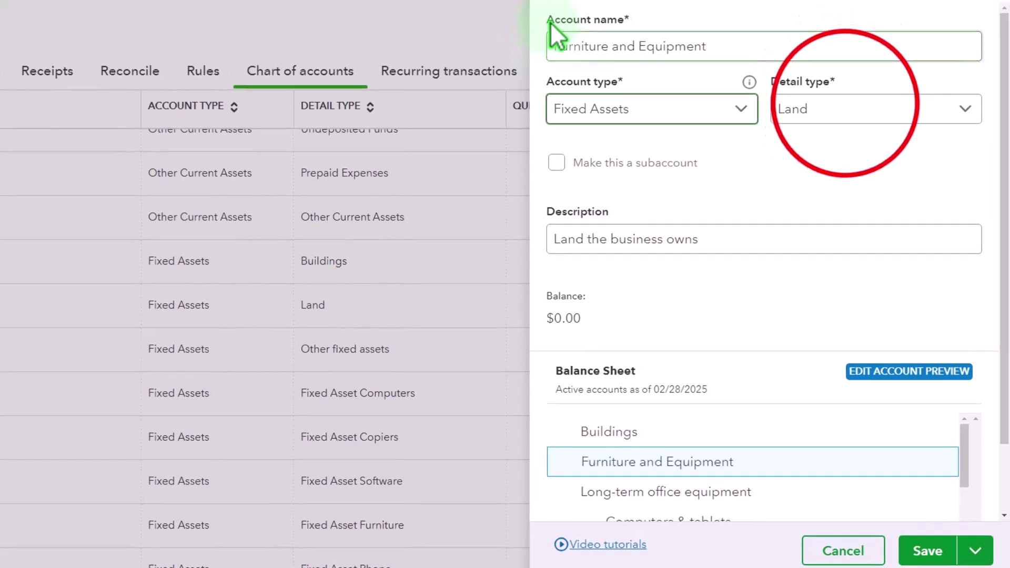
Set the account's detail type to Machinery & Equipment and save the account.
{"action": "left_click", "coordinate": [845, 107]}
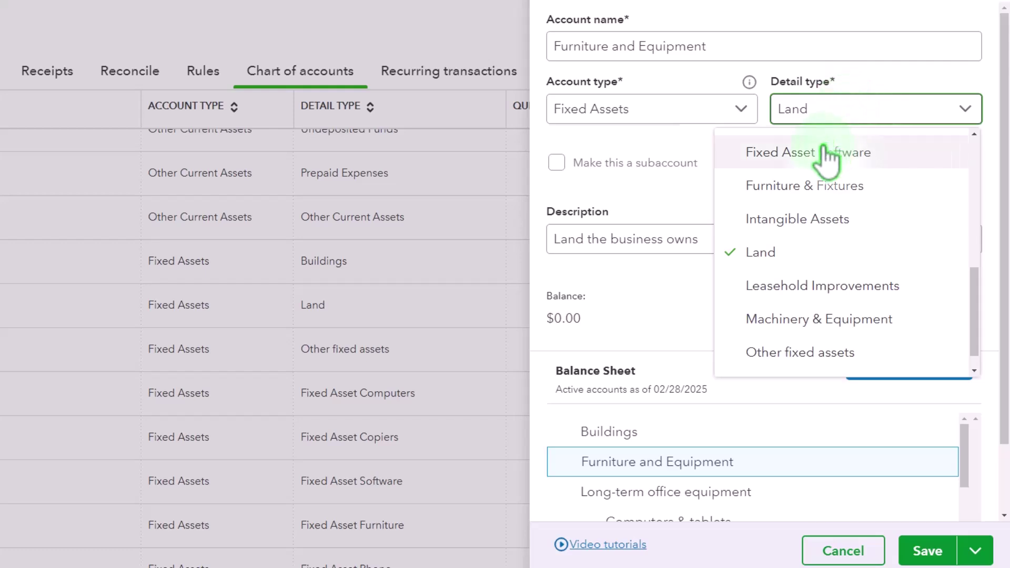
{"action": "left_click", "coordinate": [813, 319]}
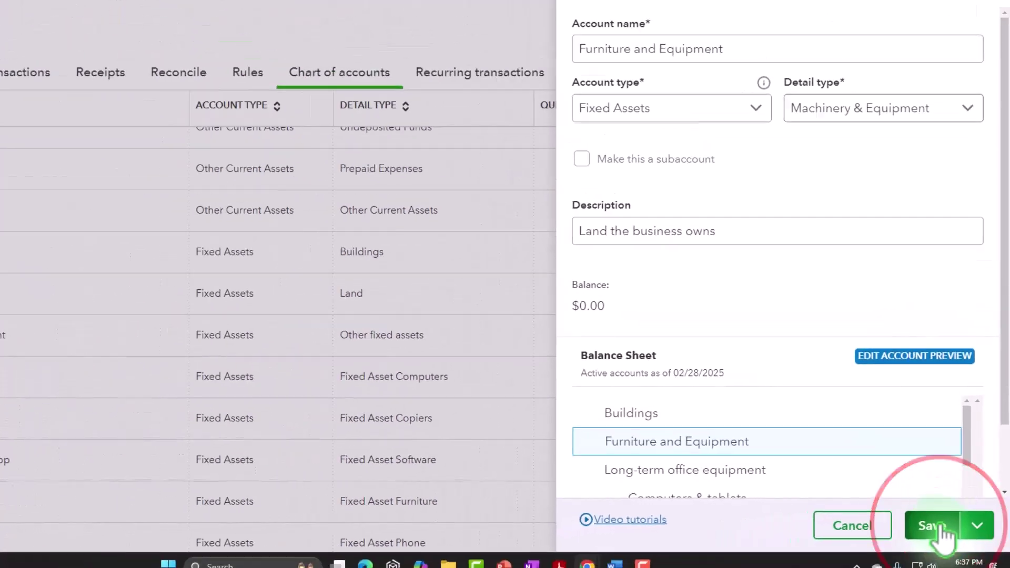
{"action": "left_click", "coordinate": [904, 547]}
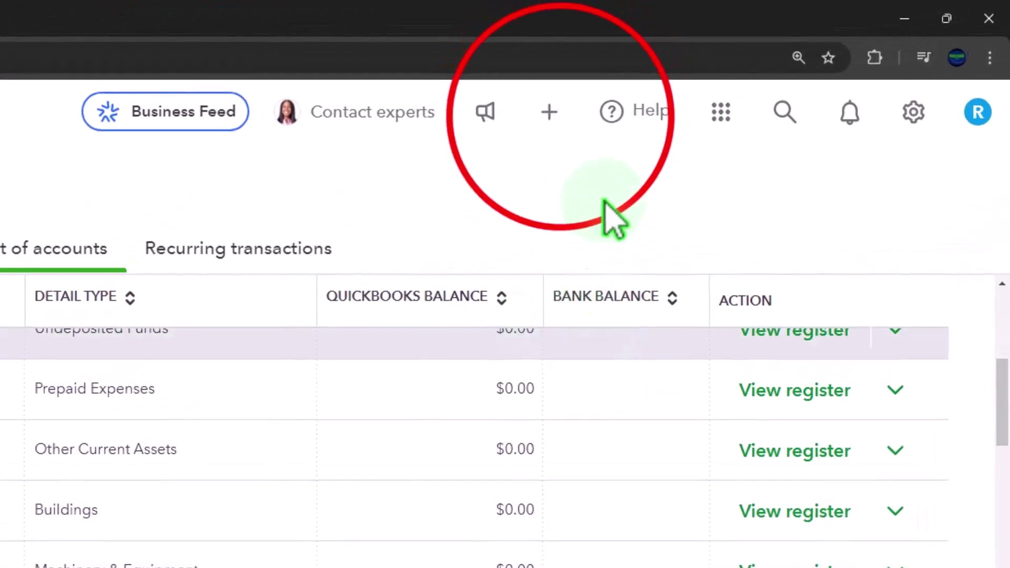
{"action": "left_click", "coordinate": [560, 106]}
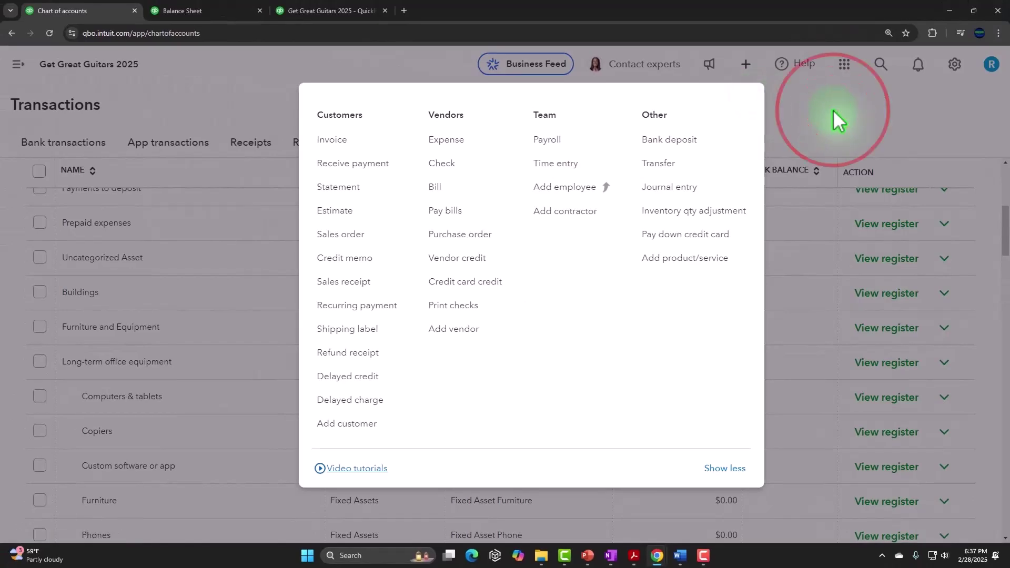
{"action": "left_click", "coordinate": [759, 106]}
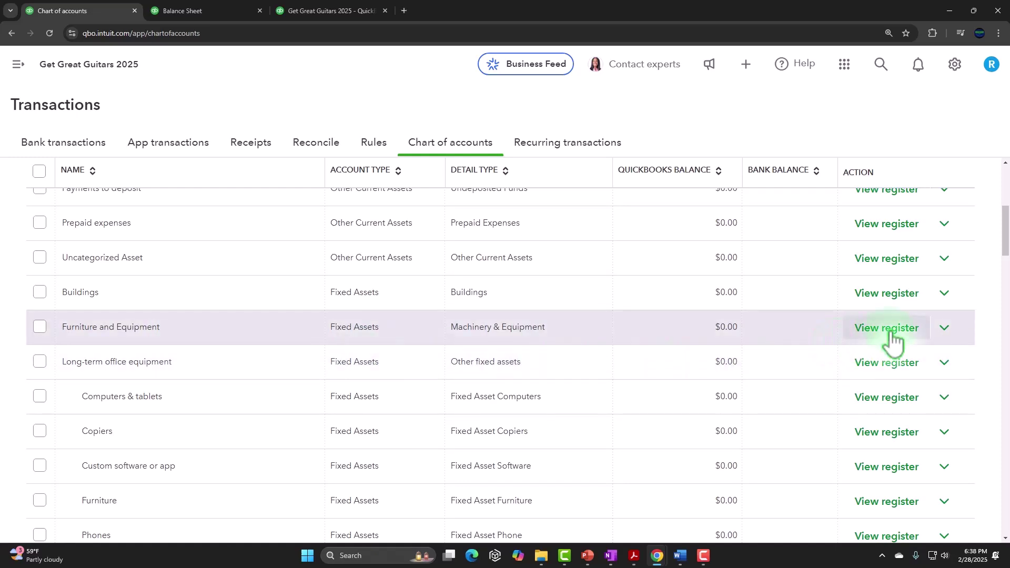
Open the register of the Furniture and Equipment account, dismiss the register basics tour, and start a new journal entry.
{"action": "left_click", "coordinate": [890, 340]}
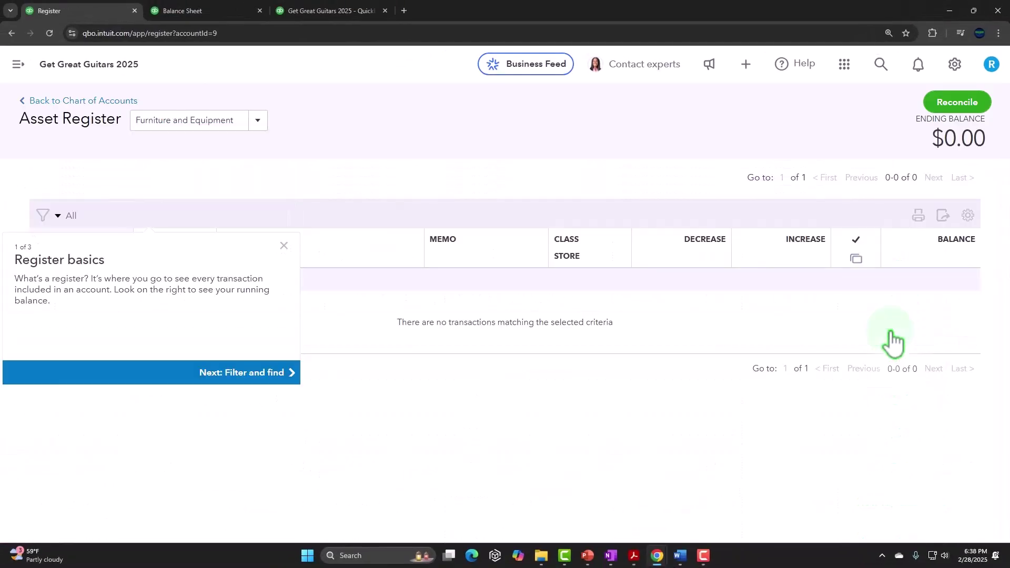
{"action": "left_click", "coordinate": [284, 245]}
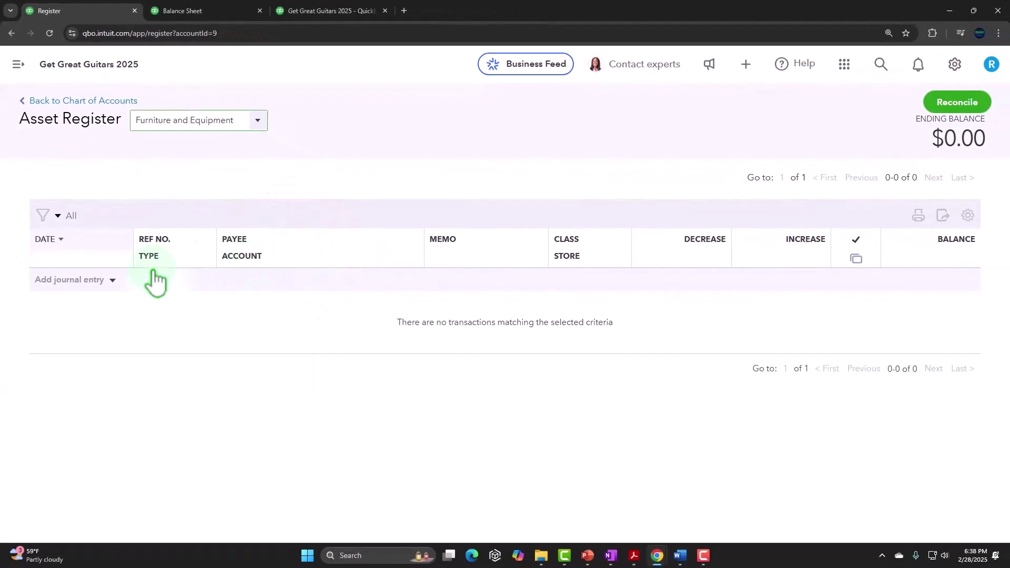
{"action": "left_click", "coordinate": [112, 281]}
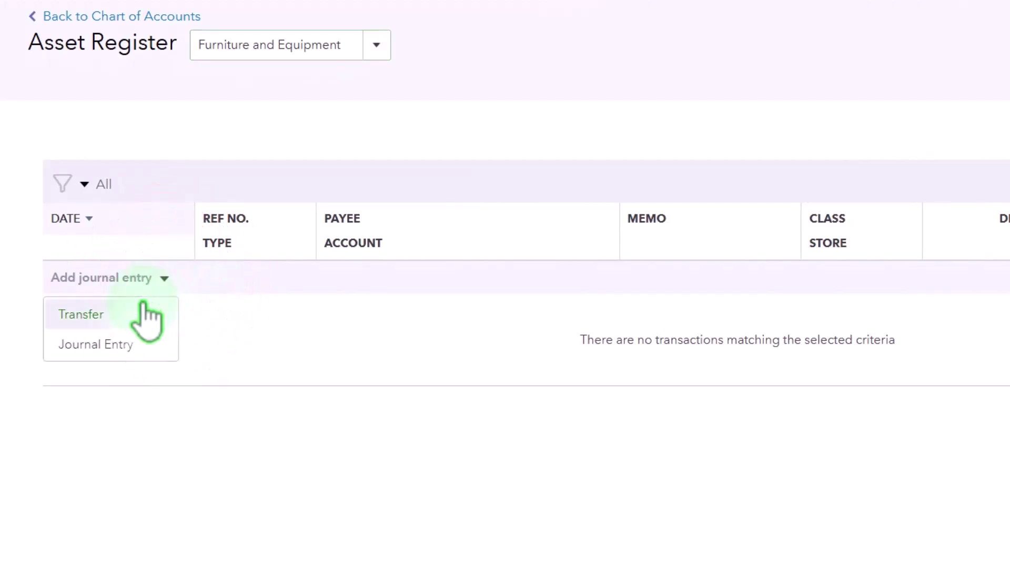
{"action": "left_click", "coordinate": [102, 344]}
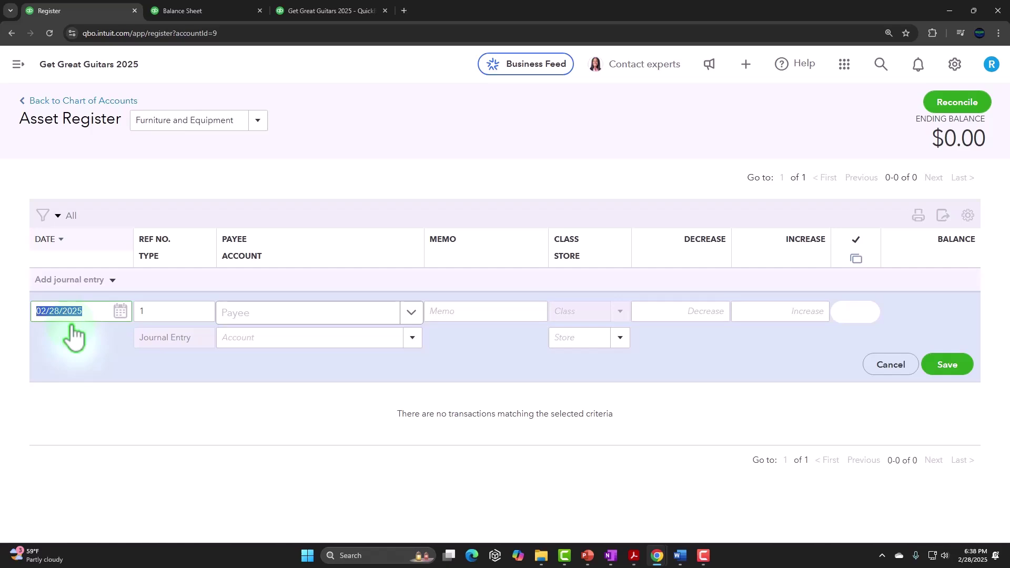
Date the journal entry 12/31/2024 and enter "Beg Bal" as its memo.
{"action": "type", "text": "12/31/2024"}
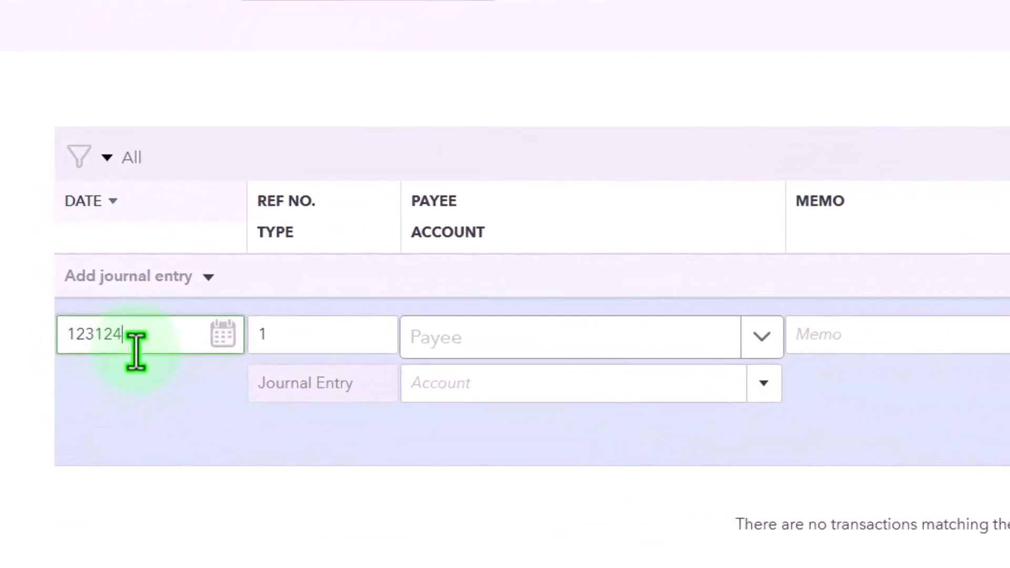
{"action": "key", "text": "Tab"}
{"action": "key", "text": "Tab"}
{"action": "key", "text": "Tab"}
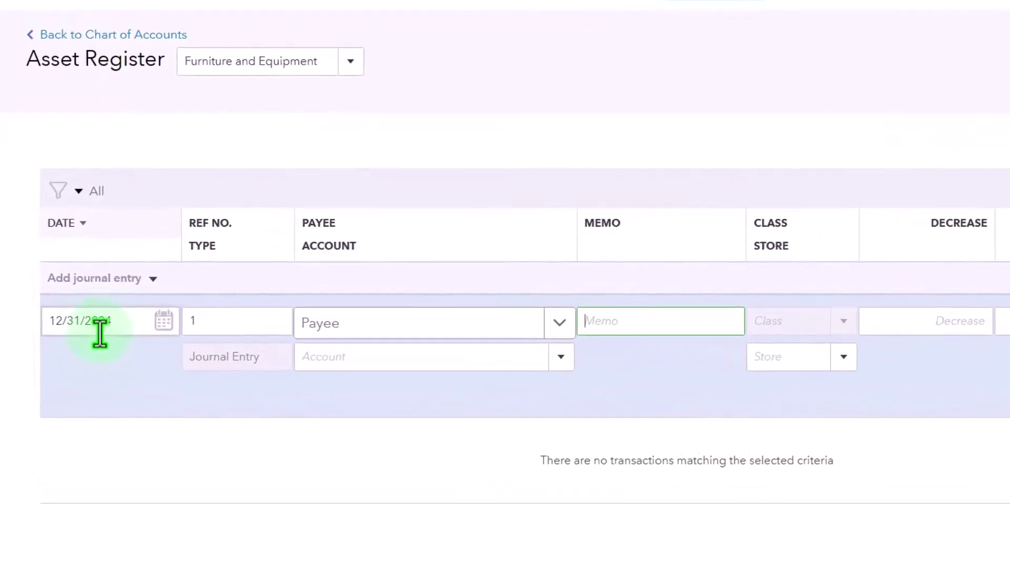
{"action": "type", "text": "Beg Bal"}
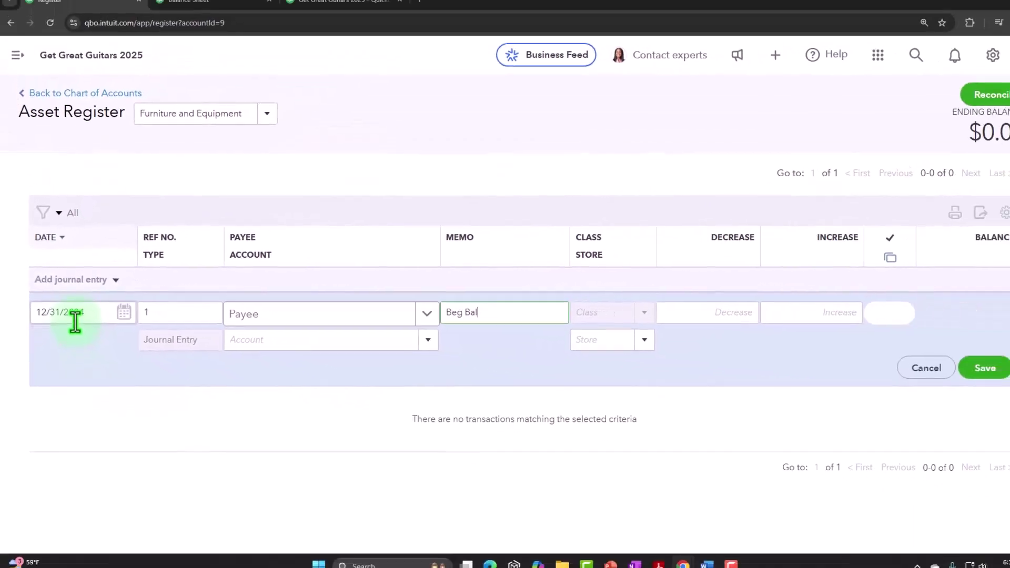
{"action": "key", "text": "Tab"}
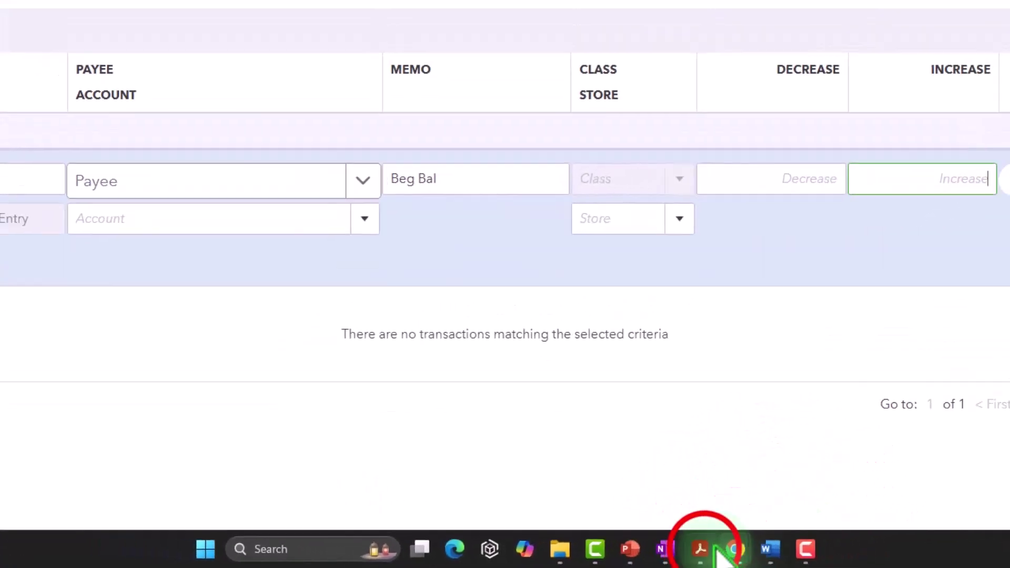
Check the amount in the Acrobat trial balance, enter an increase of 75,000.00 against Opening balance equity in the QuickBooks register, and save.
{"action": "left_click", "coordinate": [700, 548]}
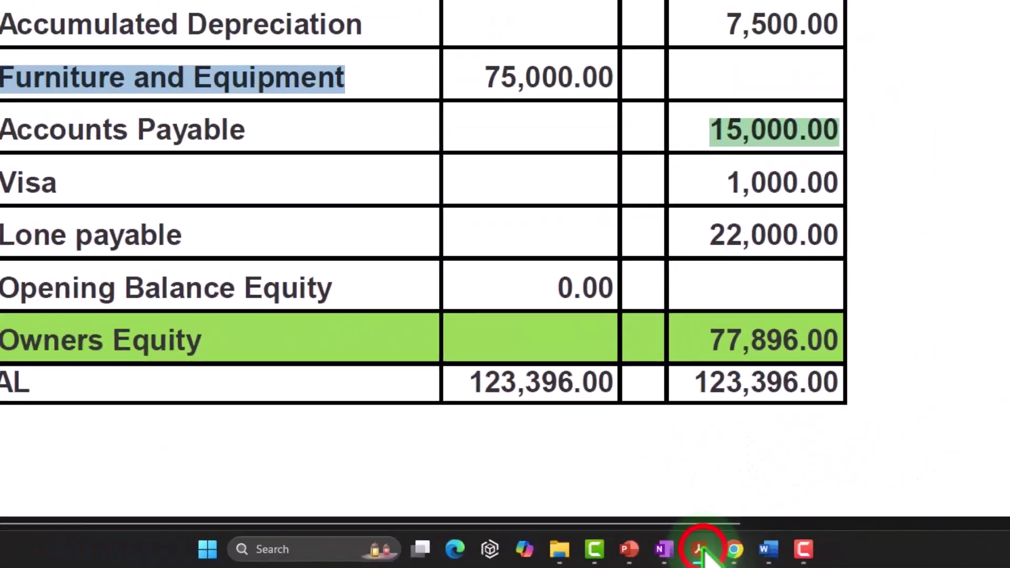
{"action": "left_click", "coordinate": [703, 549]}
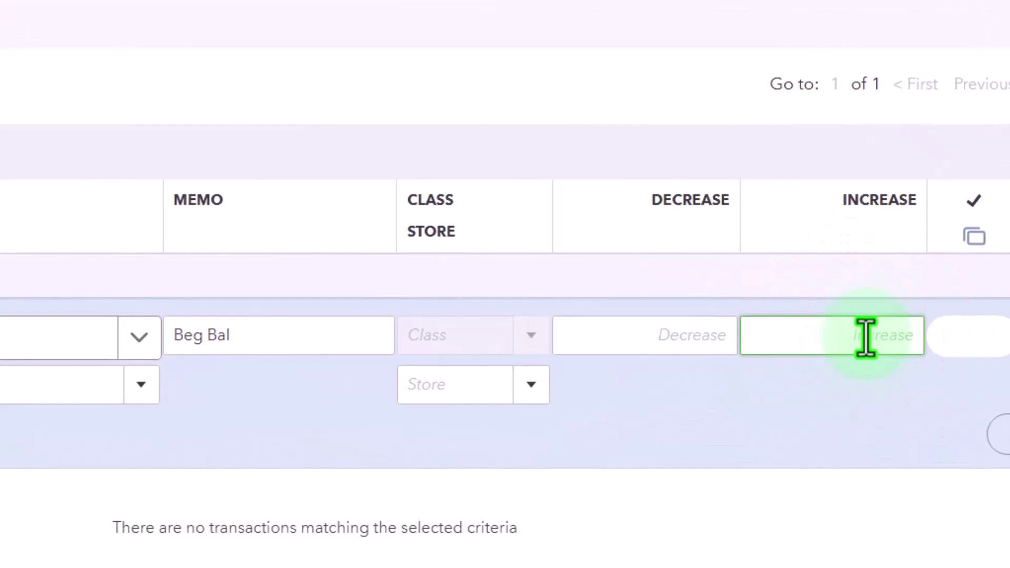
{"action": "type", "text": "75000.00"}
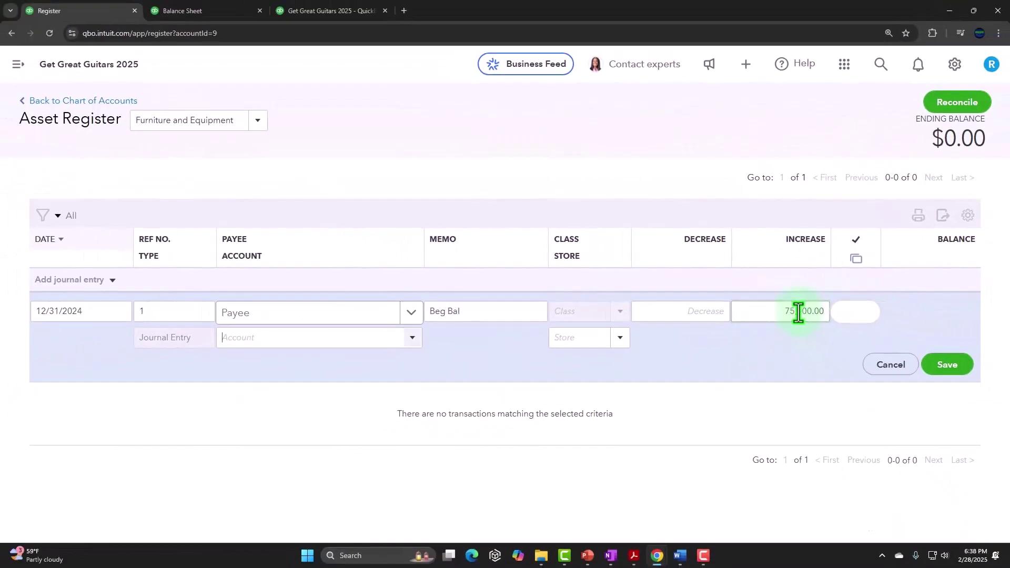
{"action": "type", "text": "Ope"}
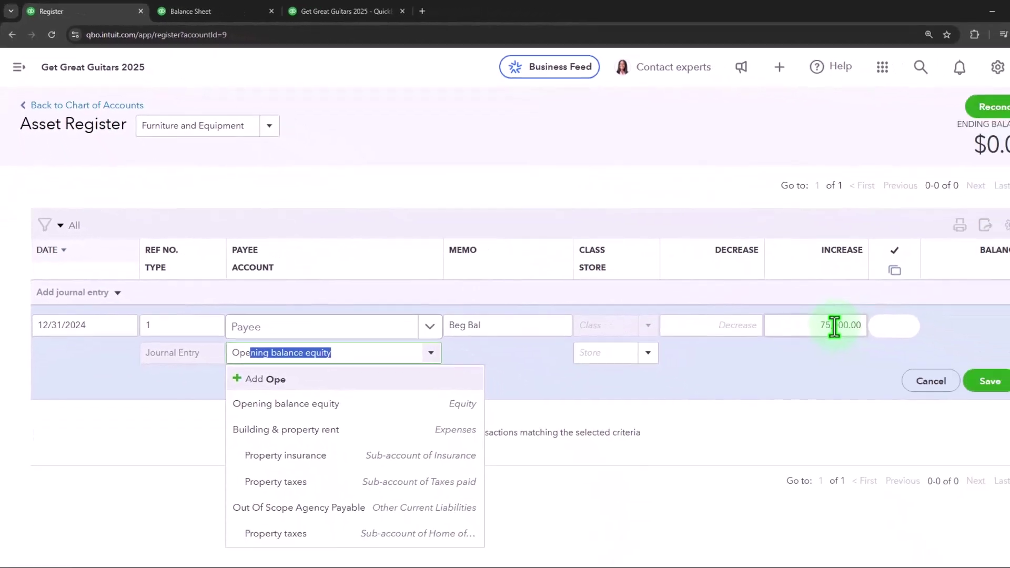
{"action": "key", "text": "Tab"}
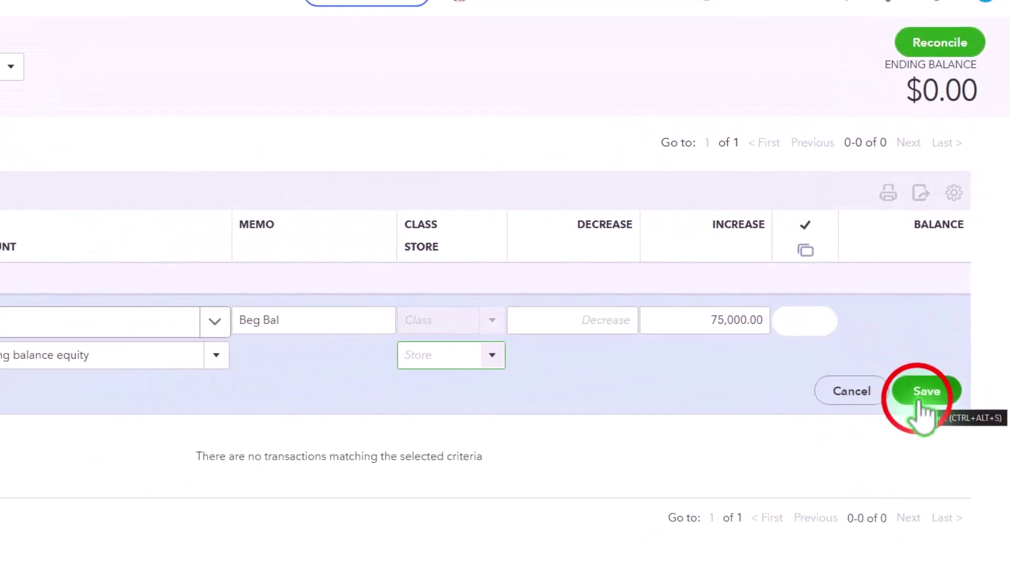
{"action": "left_click", "coordinate": [919, 402]}
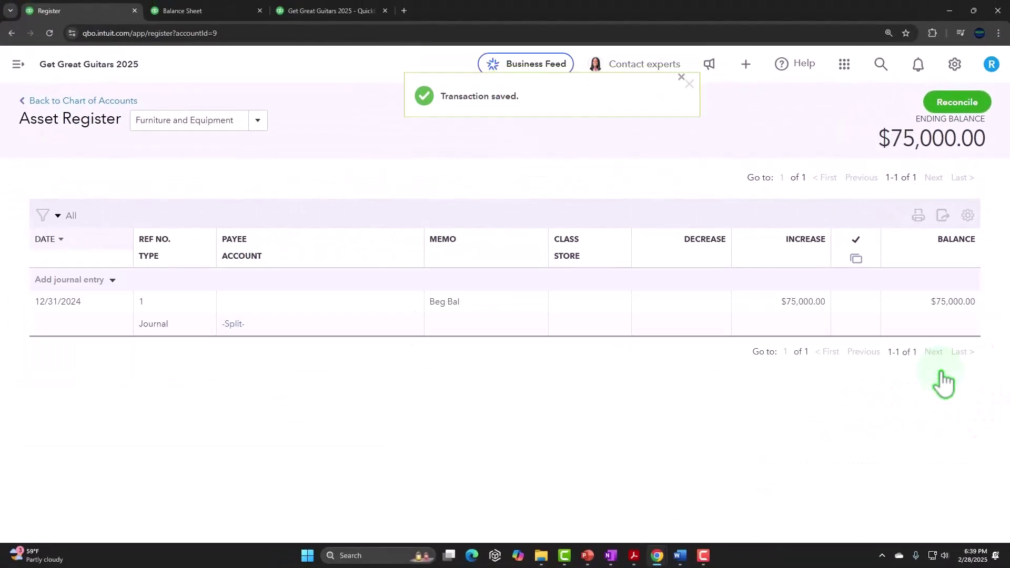
Rerun the Balance Sheet report and drill down from the Furniture and Equipment balance to its journal entry.
{"action": "left_click", "coordinate": [411, 22]}
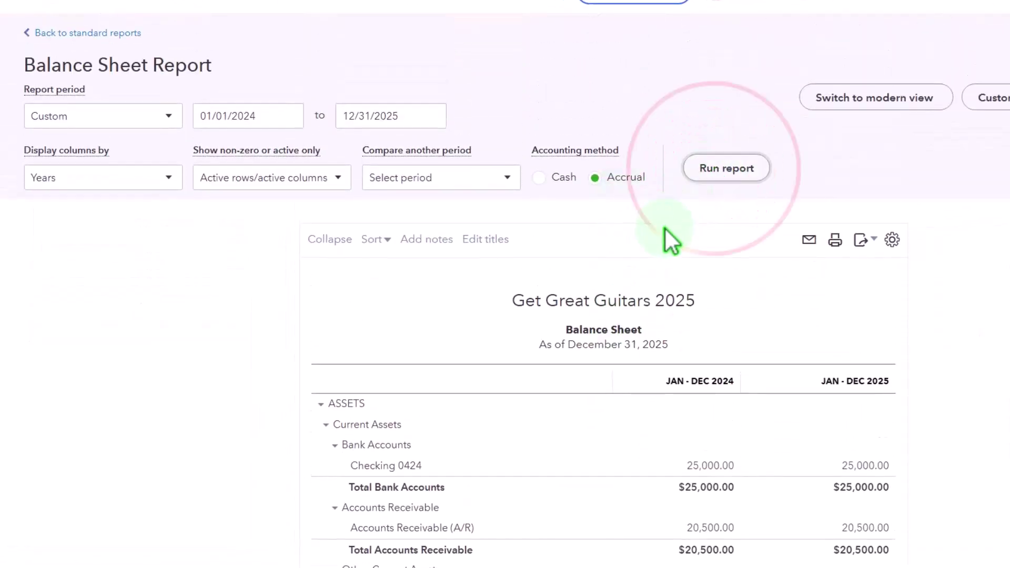
{"action": "scroll", "coordinate": [630, 268], "scroll_direction": "down", "scroll_amount": 6}
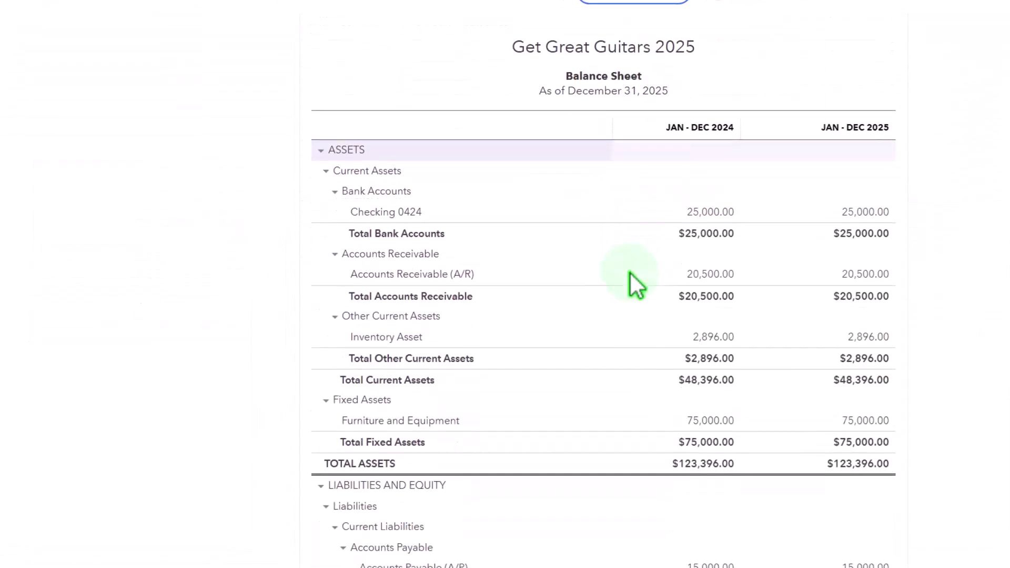
{"action": "left_click", "coordinate": [708, 358]}
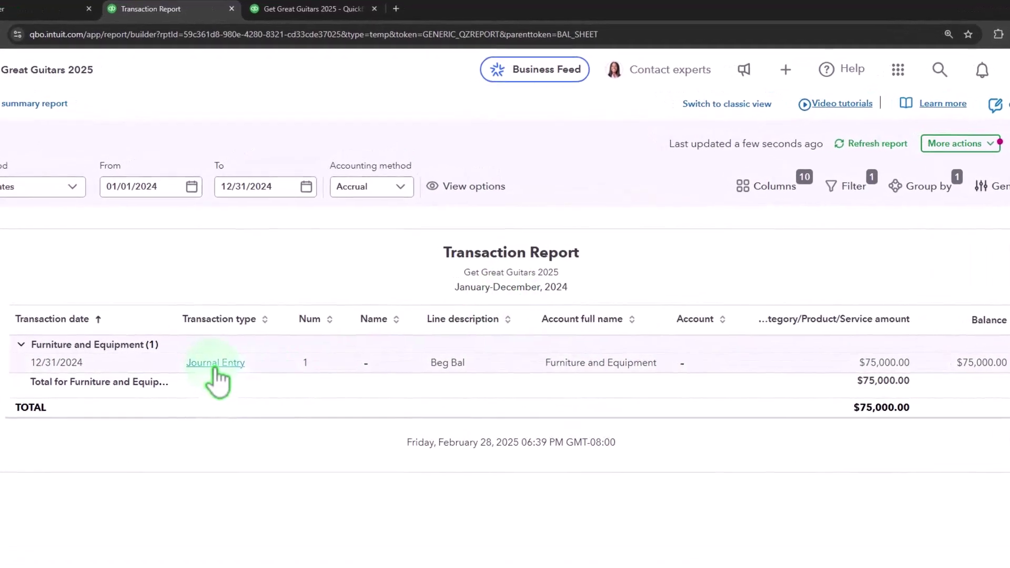
{"action": "left_click", "coordinate": [210, 363]}
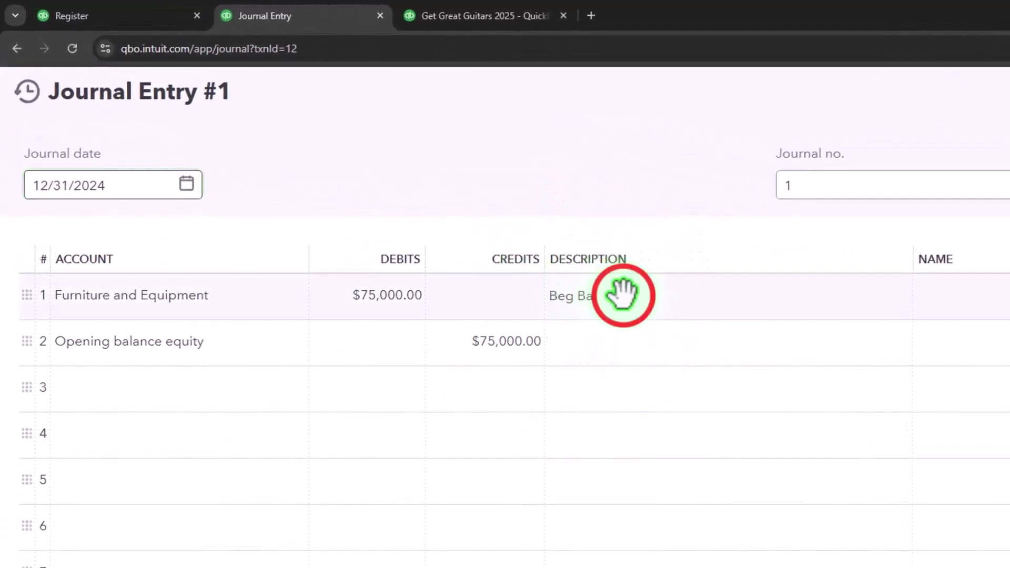
Give the journal entry's Opening balance equity line the same Beg Bal description, then save and close the entry.
{"action": "left_click", "coordinate": [622, 293]}
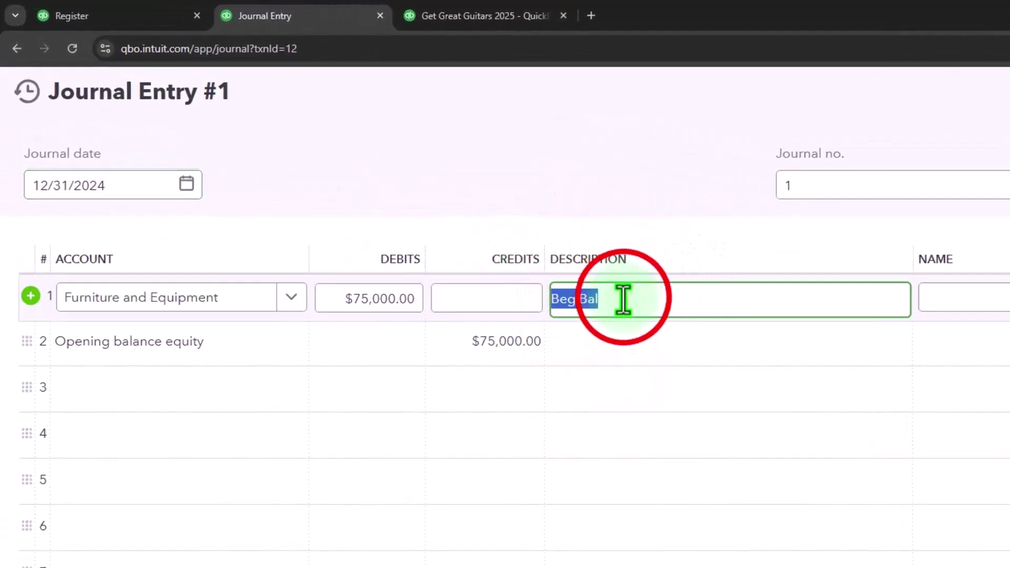
{"action": "double_click", "coordinate": [620, 298]}
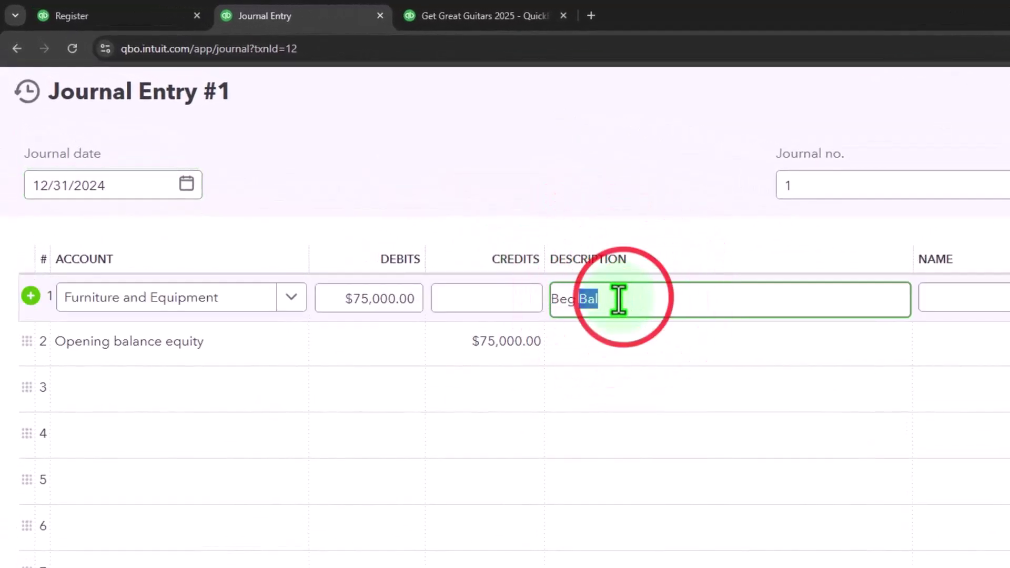
{"action": "left_click", "coordinate": [602, 343]}
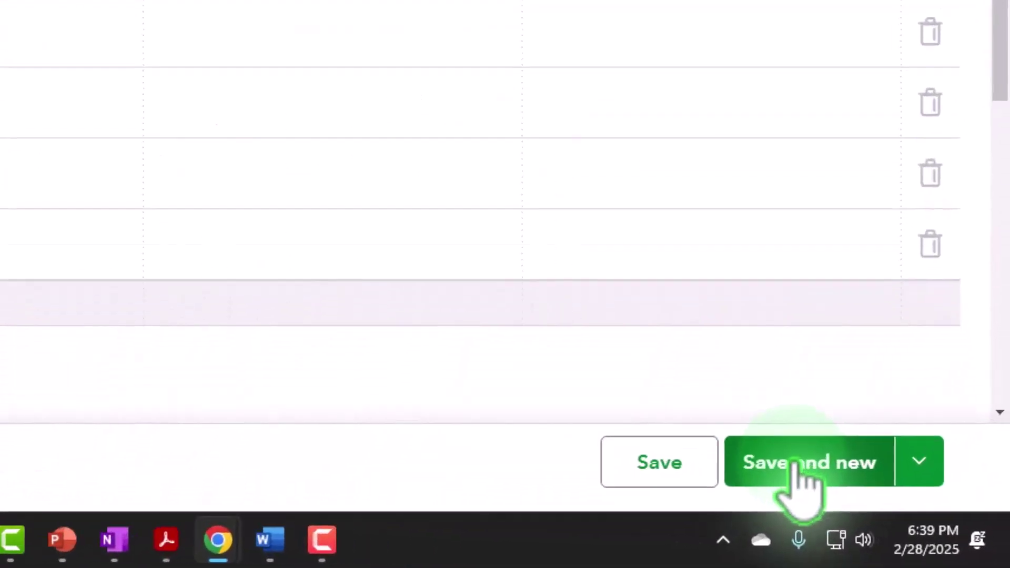
{"action": "left_click", "coordinate": [865, 522]}
{"action": "left_click", "coordinate": [987, 44]}
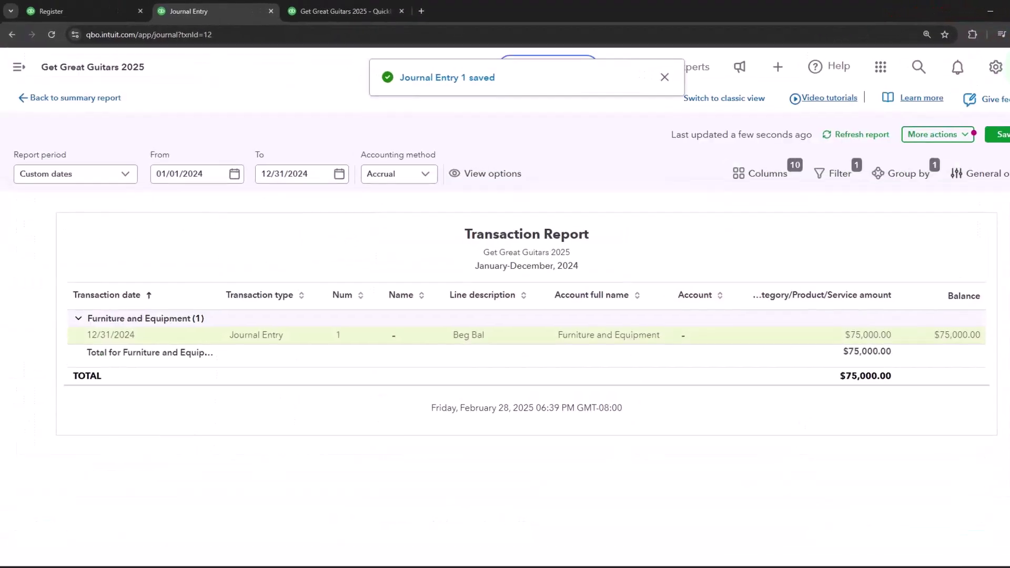
Return to the Balance Sheet, drill down into the 2024 Opening balance equity amount to review its transactions, and go back to the report.
{"action": "left_click", "coordinate": [89, 98]}
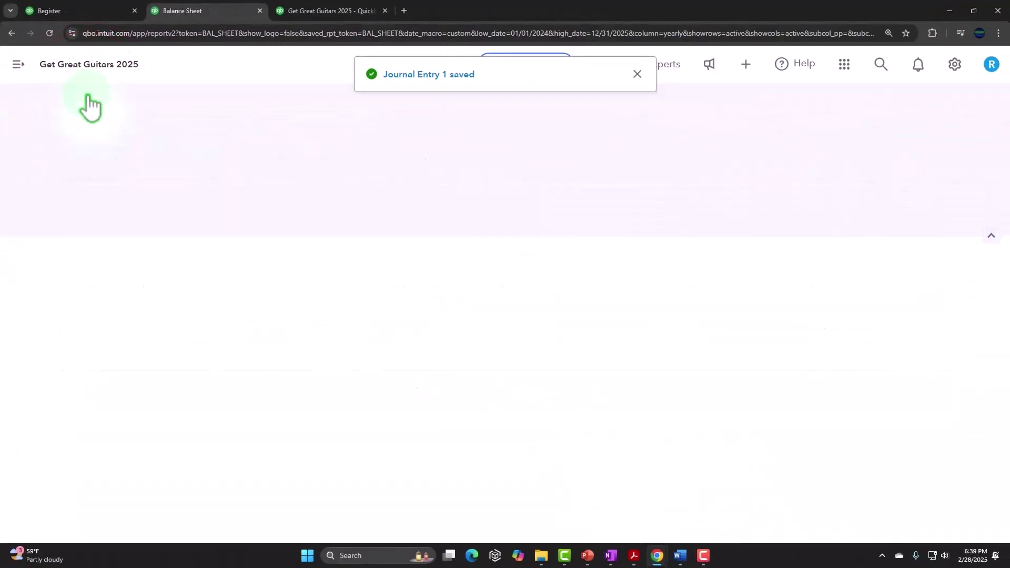
{"action": "scroll", "coordinate": [469, 263], "scroll_direction": "down", "scroll_amount": 5}
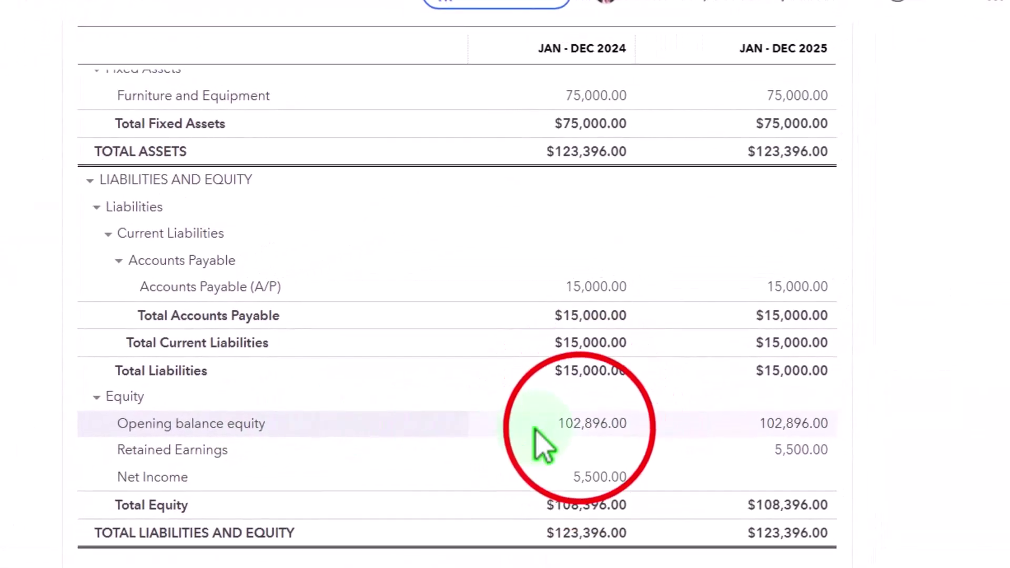
{"action": "left_click", "coordinate": [678, 330]}
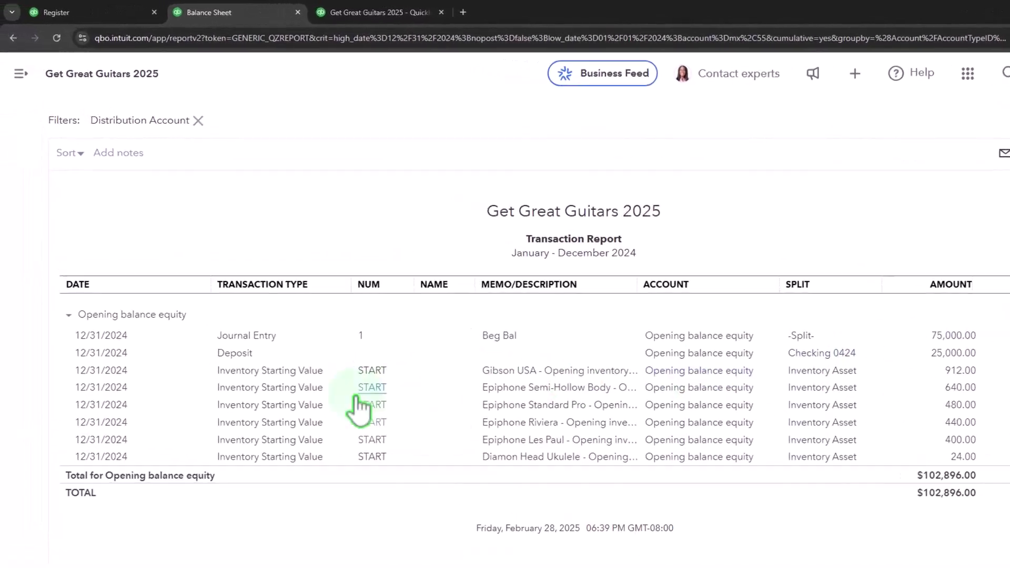
{"action": "scroll", "coordinate": [356, 396], "scroll_direction": "up", "scroll_amount": 3}
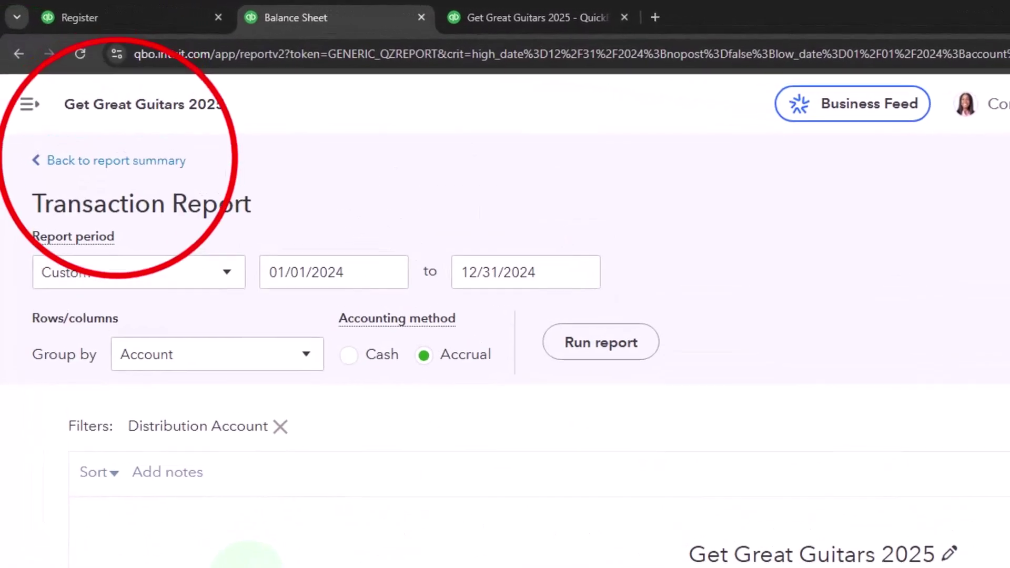
{"action": "left_click", "coordinate": [79, 112]}
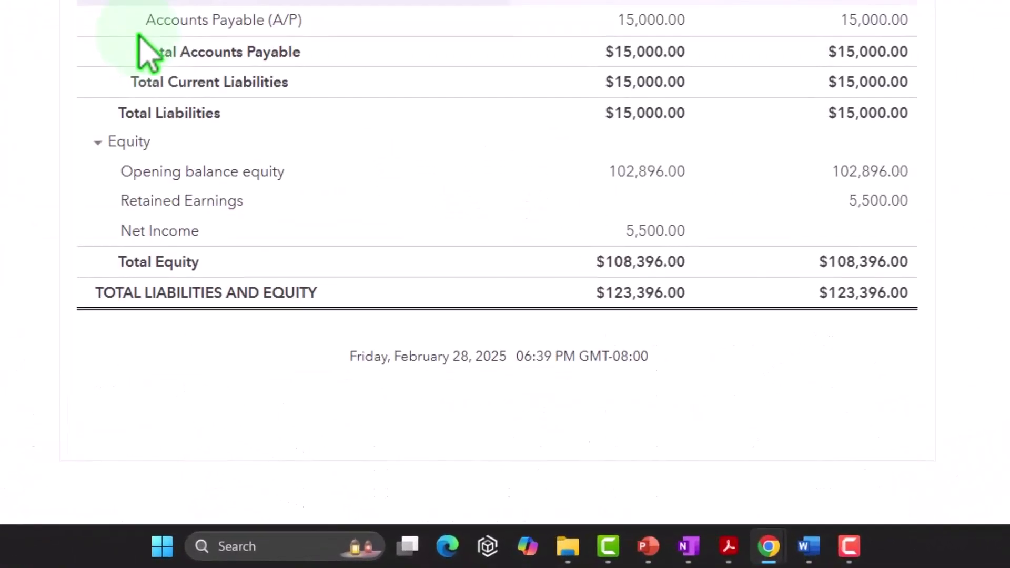
Switch to the trial balance in Acrobat and highlight the Furniture and Equipment debit of 75,000.00 in green.
{"action": "left_click", "coordinate": [664, 552]}
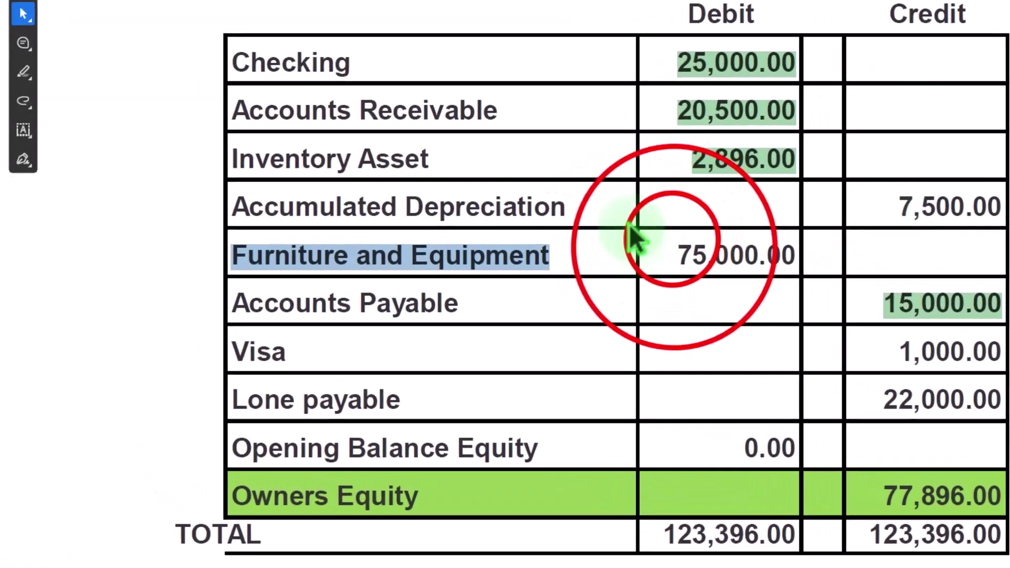
{"action": "left_click_drag", "start_coordinate": [499, 233], "coordinate": [564, 245]}
{"action": "left_click_drag", "start_coordinate": [747, 257], "coordinate": [795, 257]}
{"action": "left_click", "coordinate": [845, 289]}
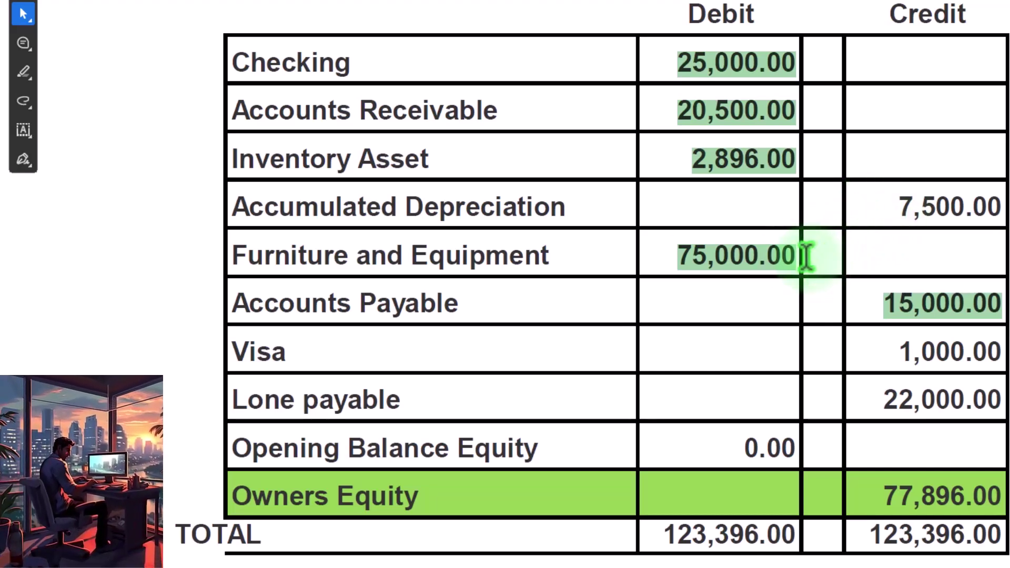
{"action": "left_click", "coordinate": [899, 203]}
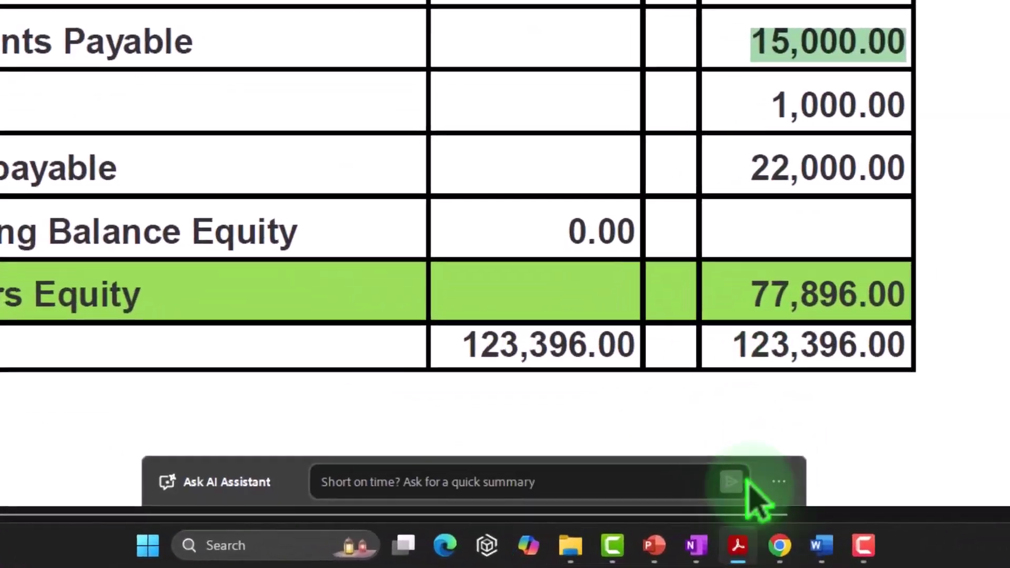
Switch back to QuickBooks, open the chart of accounts, and look through the fixed assets for an accumulated depreciation account.
{"action": "left_click", "coordinate": [780, 545]}
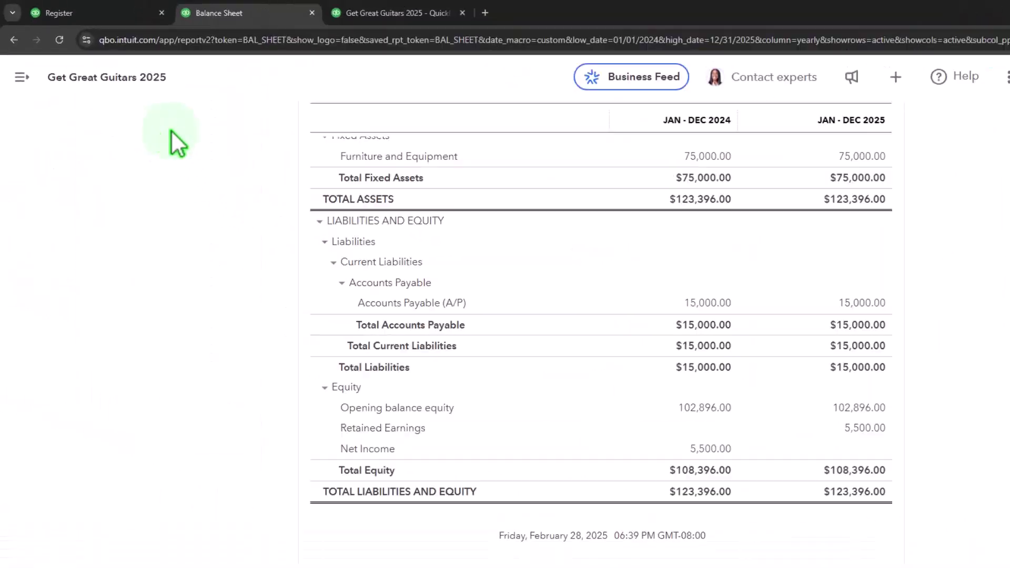
{"action": "left_click", "coordinate": [107, 16]}
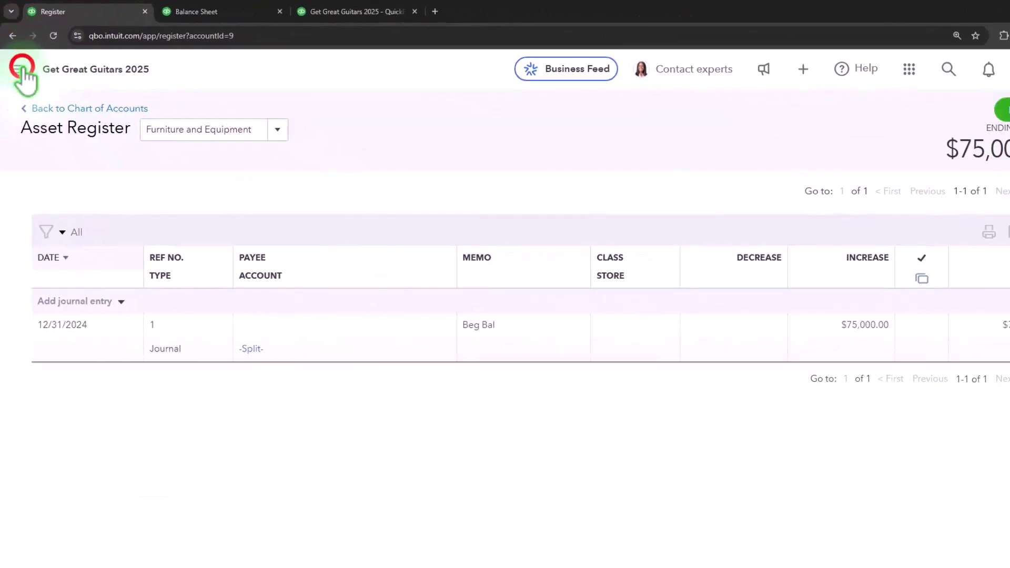
{"action": "left_click", "coordinate": [21, 69]}
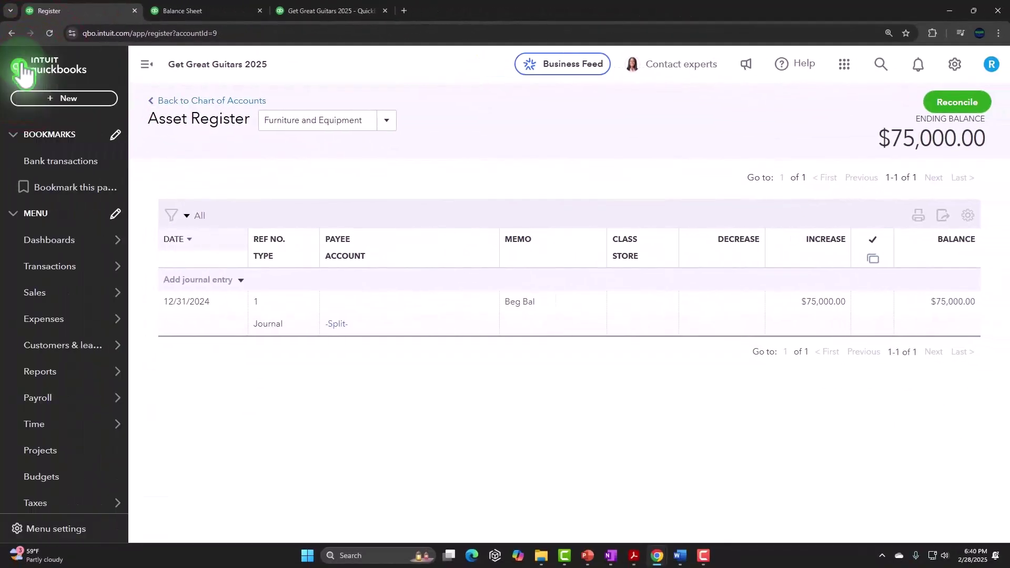
{"action": "mouse_move", "coordinate": [66, 286]}
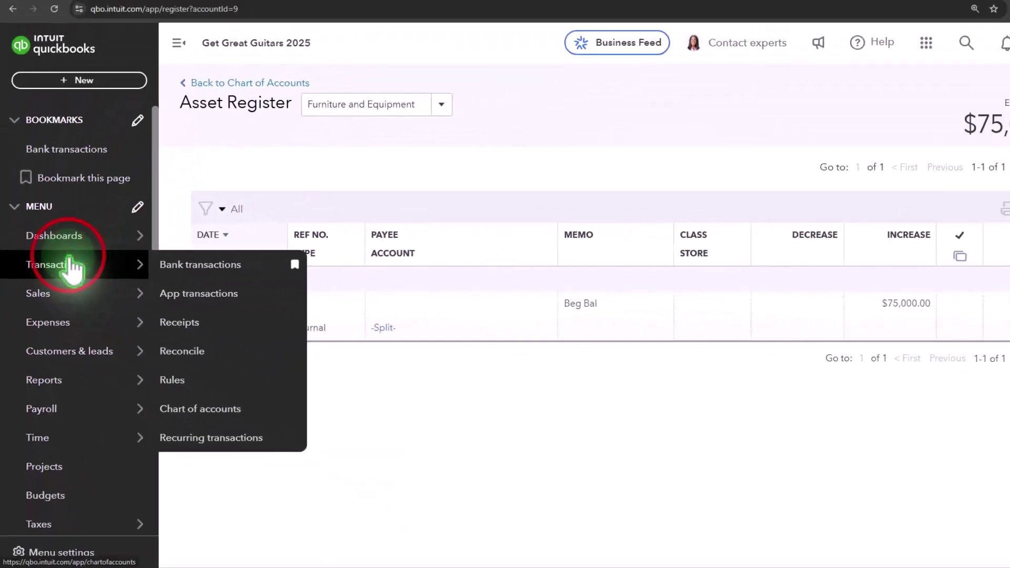
{"action": "left_click", "coordinate": [113, 253]}
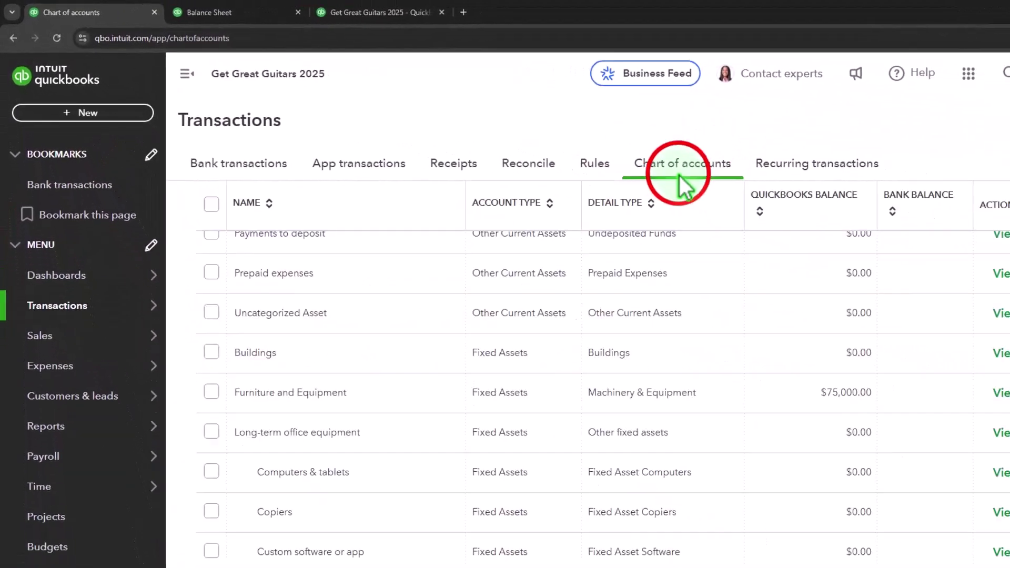
{"action": "left_click", "coordinate": [715, 181]}
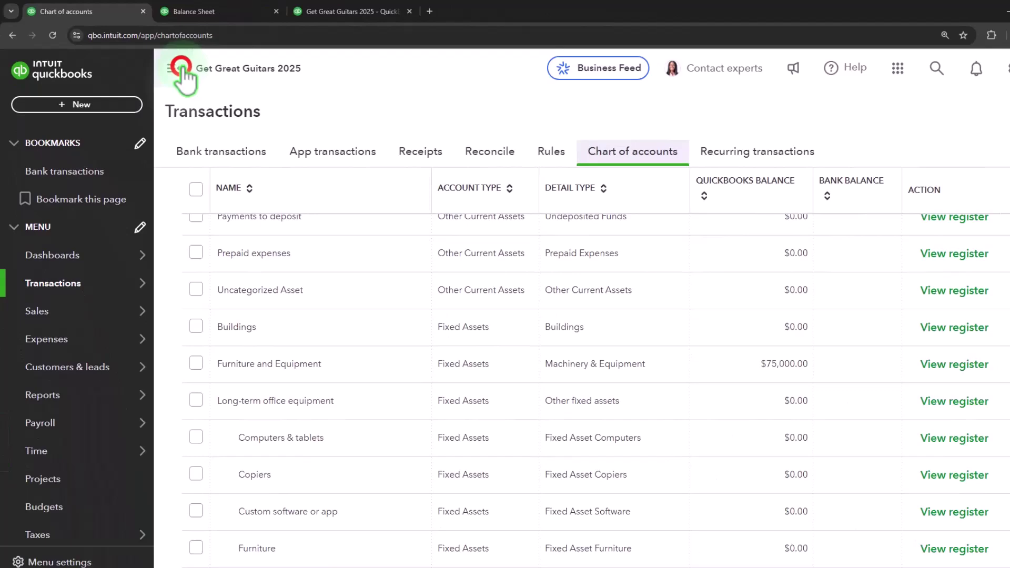
{"action": "left_click", "coordinate": [180, 68]}
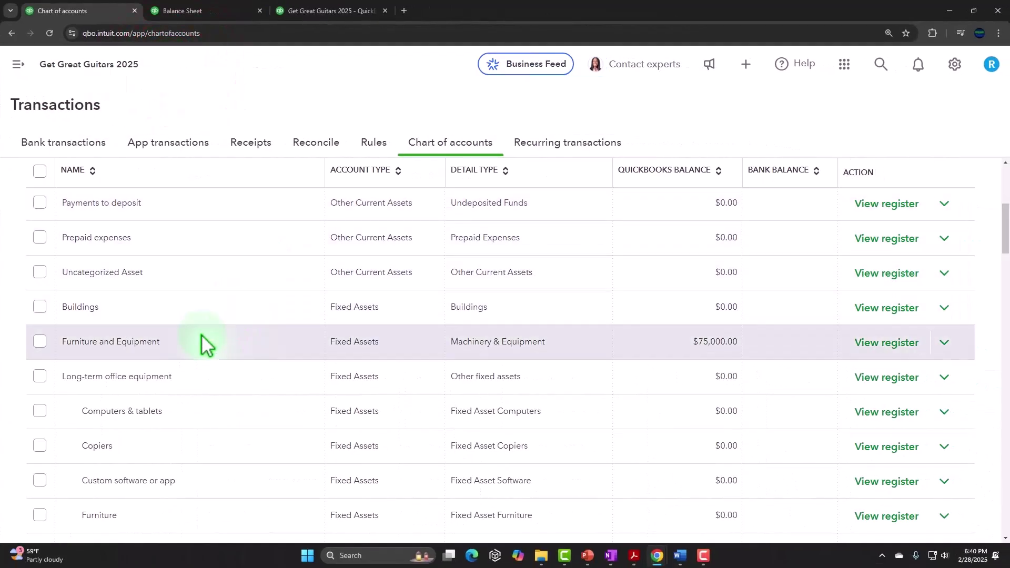
{"action": "scroll", "coordinate": [206, 344], "scroll_direction": "down", "scroll_amount": 5}
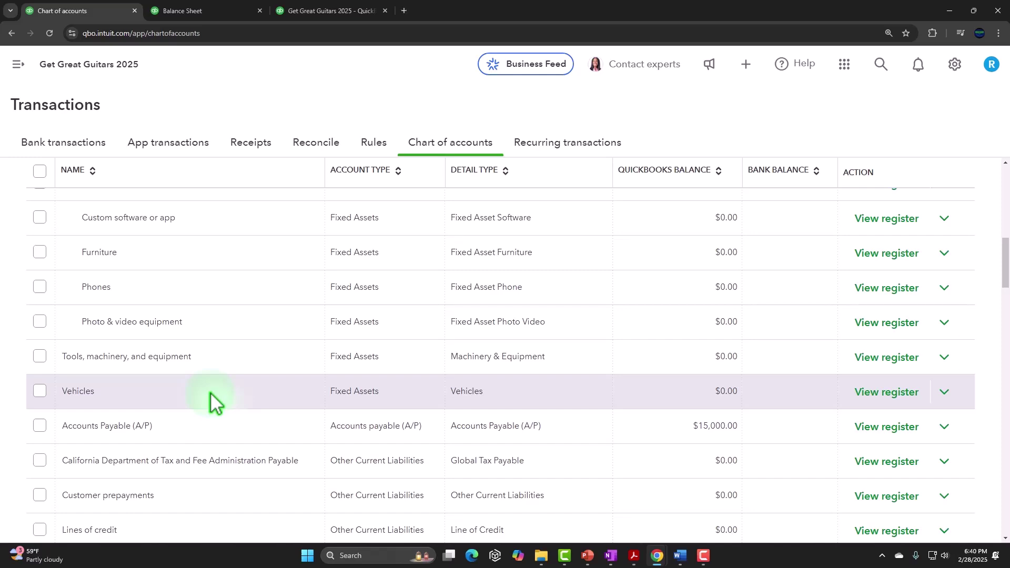
{"action": "scroll", "coordinate": [209, 395], "scroll_direction": "up", "scroll_amount": 10}
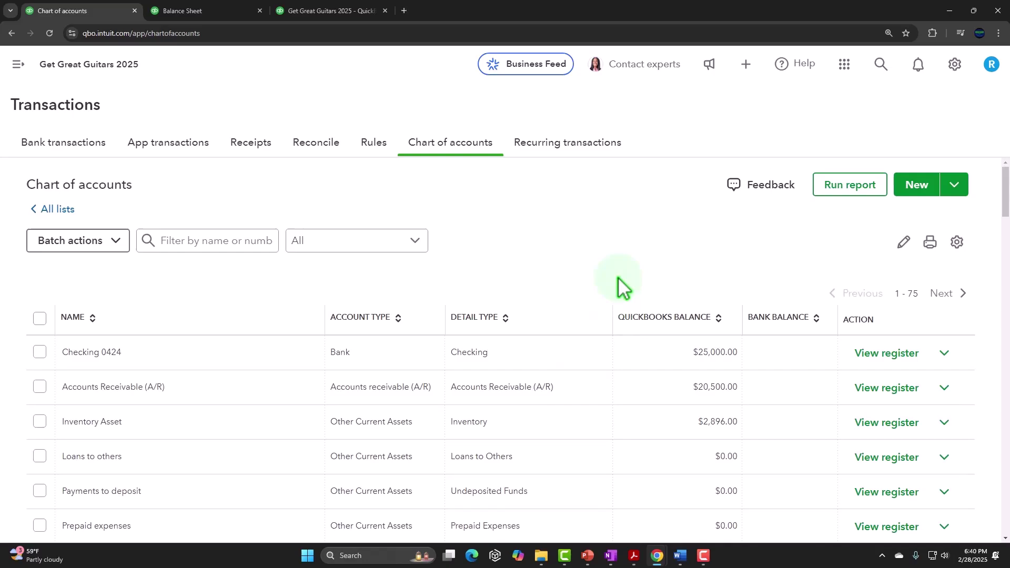
Start a new account and name it Accumulated Depreciation, copying the name from the Acrobat trial balance.
{"action": "left_click", "coordinate": [916, 185]}
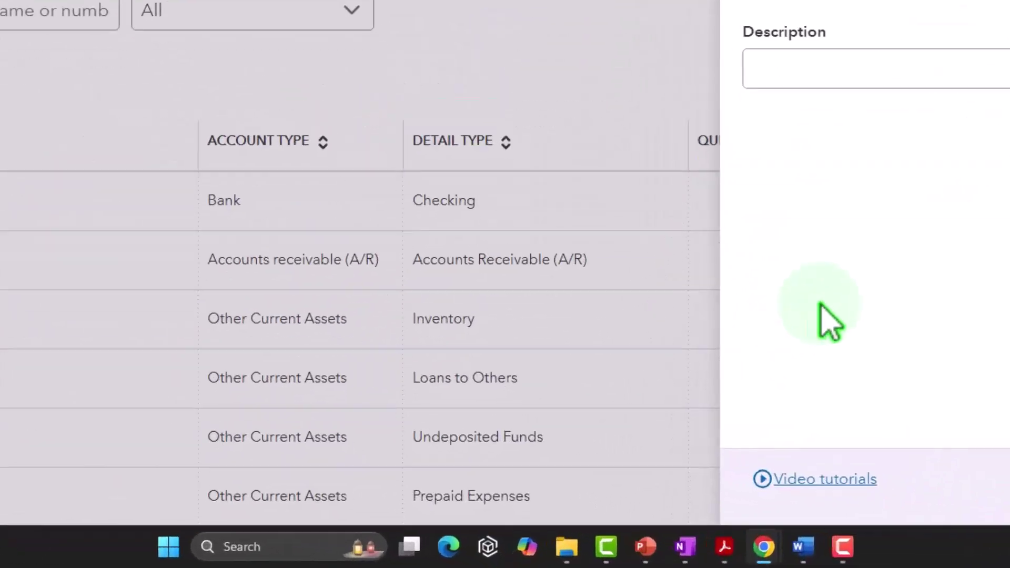
{"action": "left_click", "coordinate": [668, 552]}
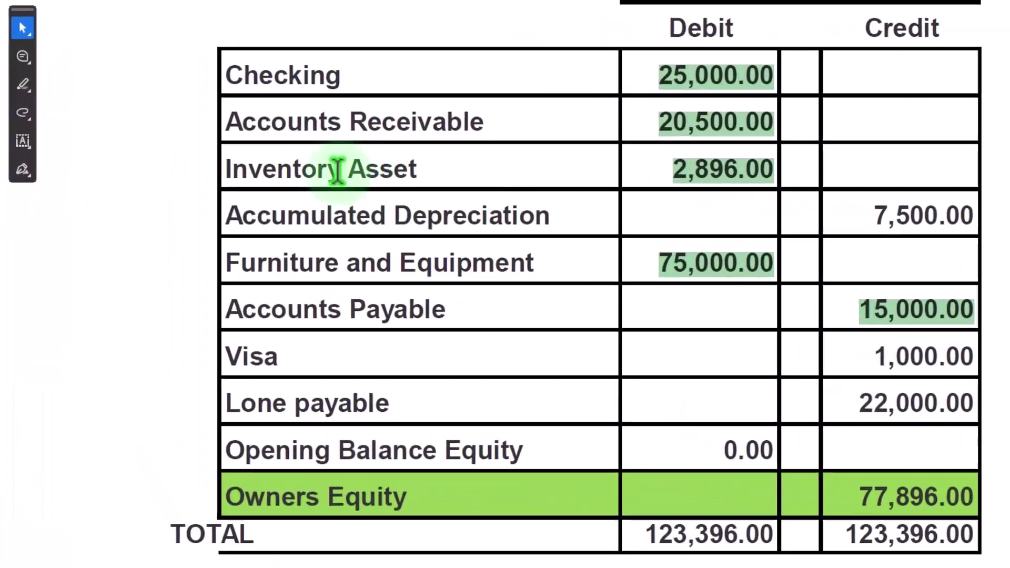
{"action": "left_click_drag", "start_coordinate": [181, 206], "coordinate": [365, 209]}
{"action": "key", "text": "ctrl+c"}
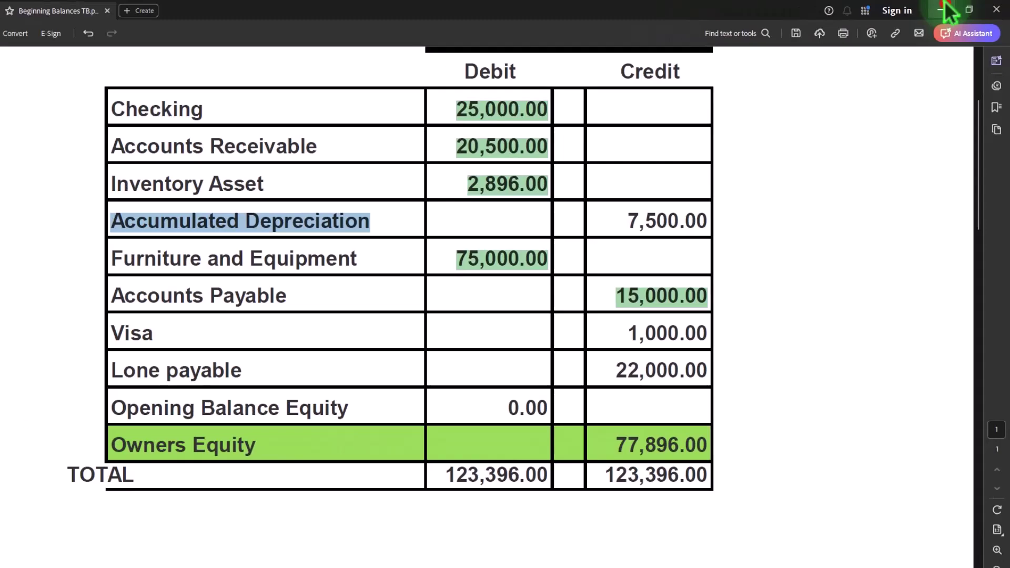
{"action": "left_click", "coordinate": [941, 10]}
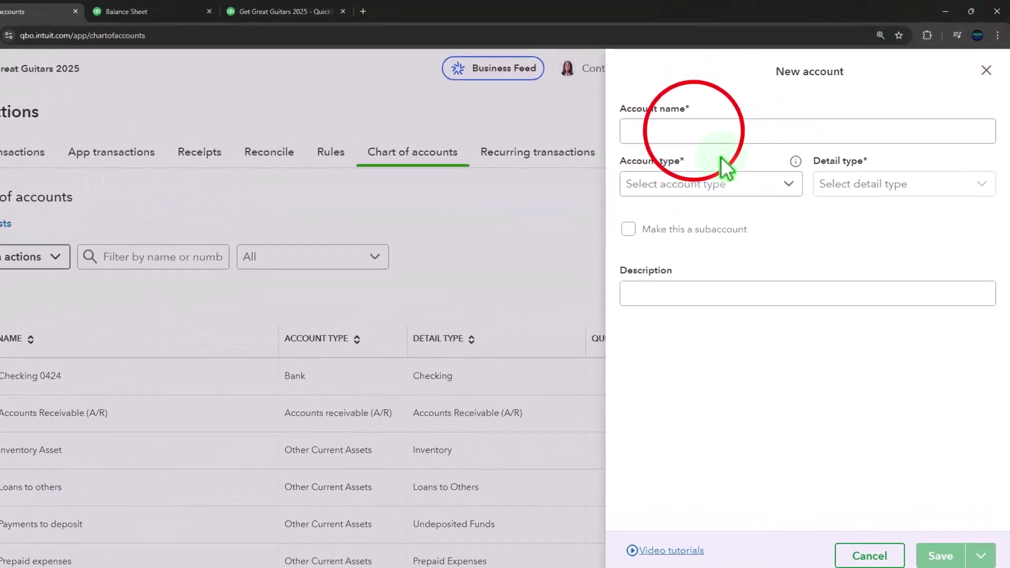
{"action": "left_click", "coordinate": [704, 132]}
{"action": "key", "text": "ctrl+v"}
{"action": "key", "text": "Tab"}
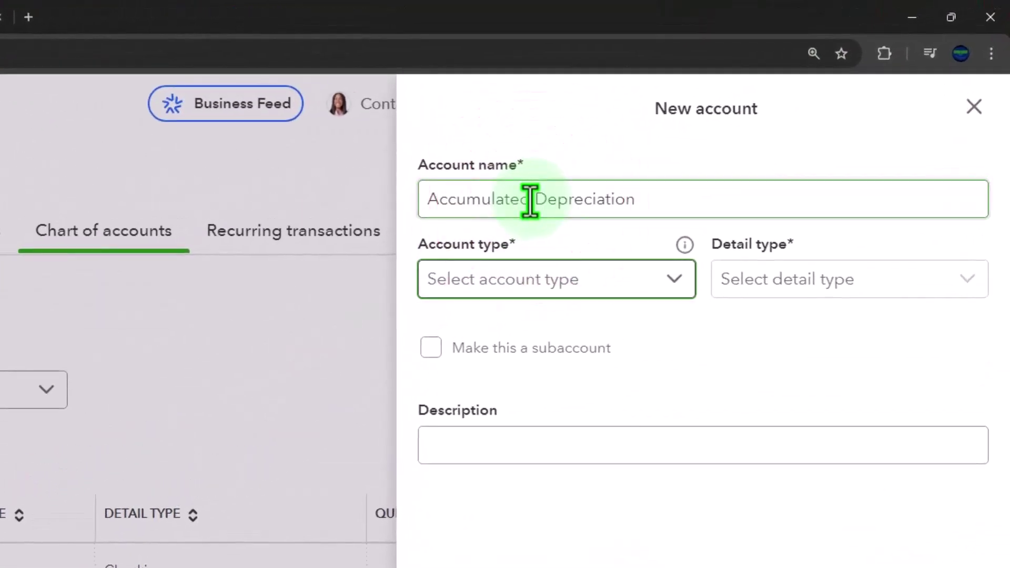
Set the new account's type to Fixed Assets and its detail type to Accumulated Depreciation.
{"action": "left_click", "coordinate": [666, 281]}
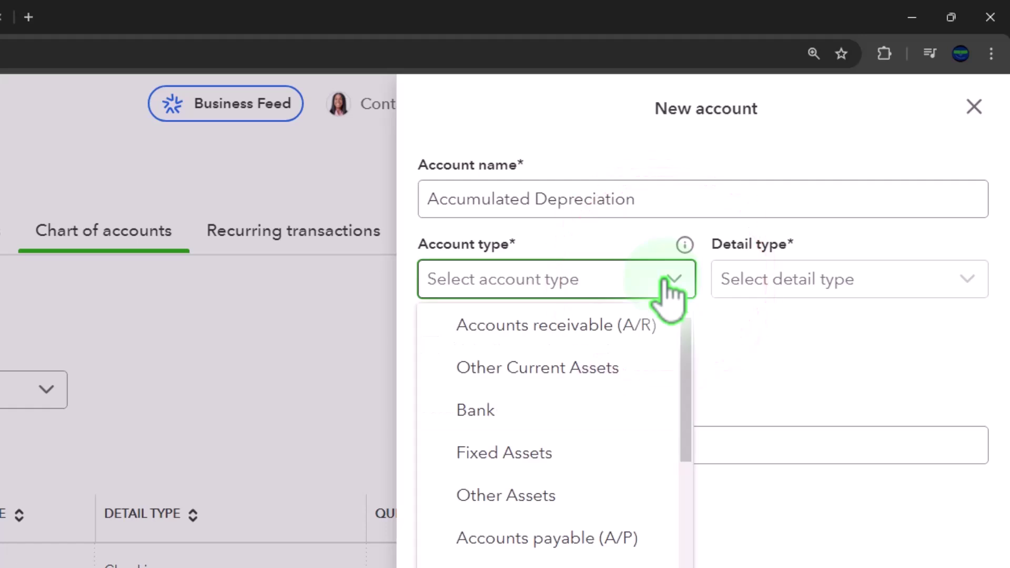
{"action": "left_click", "coordinate": [607, 451]}
{"action": "left_click", "coordinate": [858, 294]}
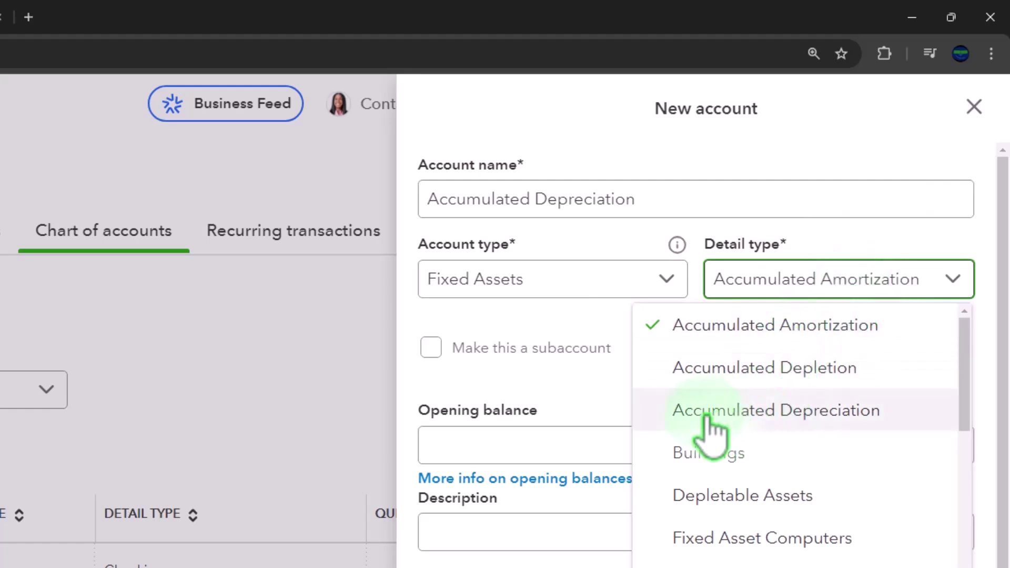
{"action": "left_click", "coordinate": [801, 416]}
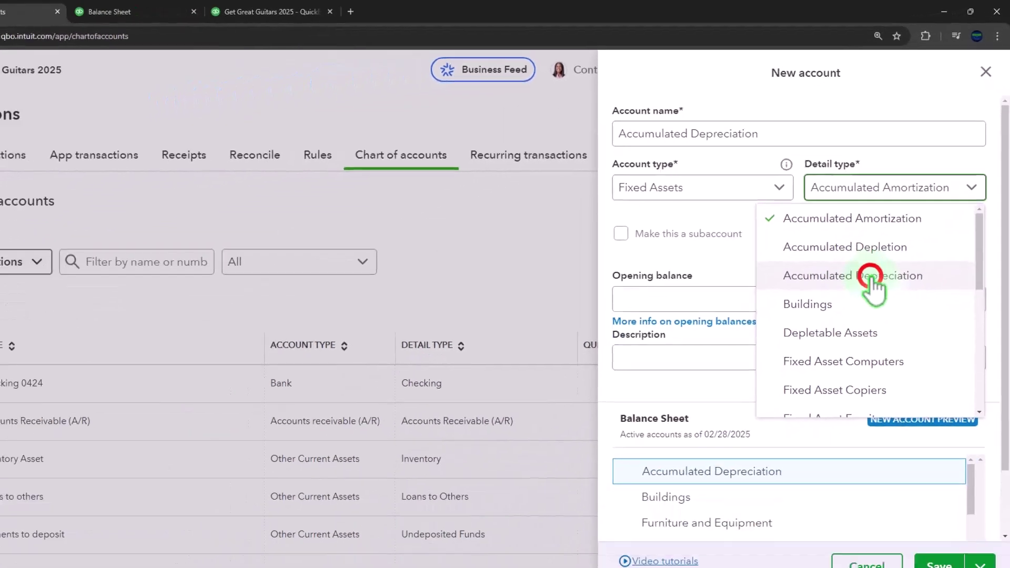
Check the accumulated depreciation amount in the Acrobat trial balance and enter 7,500 as the new account's opening balance in QuickBooks.
{"action": "scroll", "coordinate": [842, 163], "scroll_direction": "down", "scroll_amount": 1}
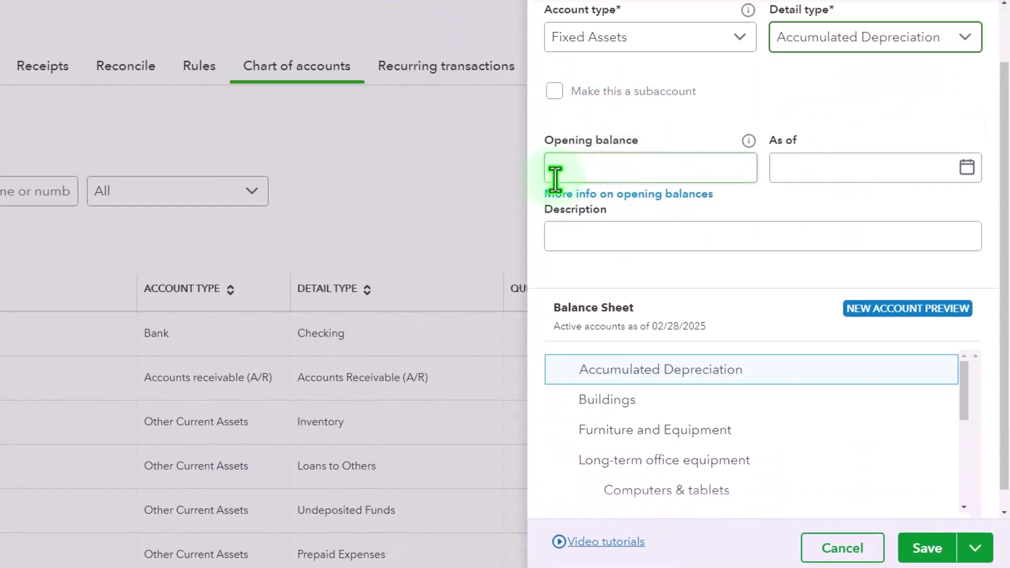
{"action": "left_click", "coordinate": [602, 175]}
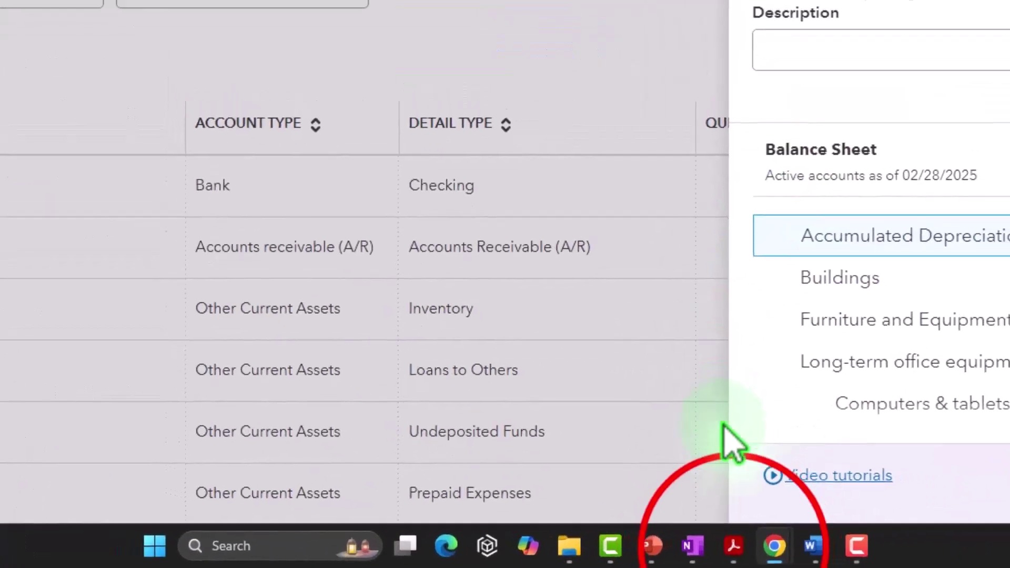
{"action": "left_click", "coordinate": [733, 549]}
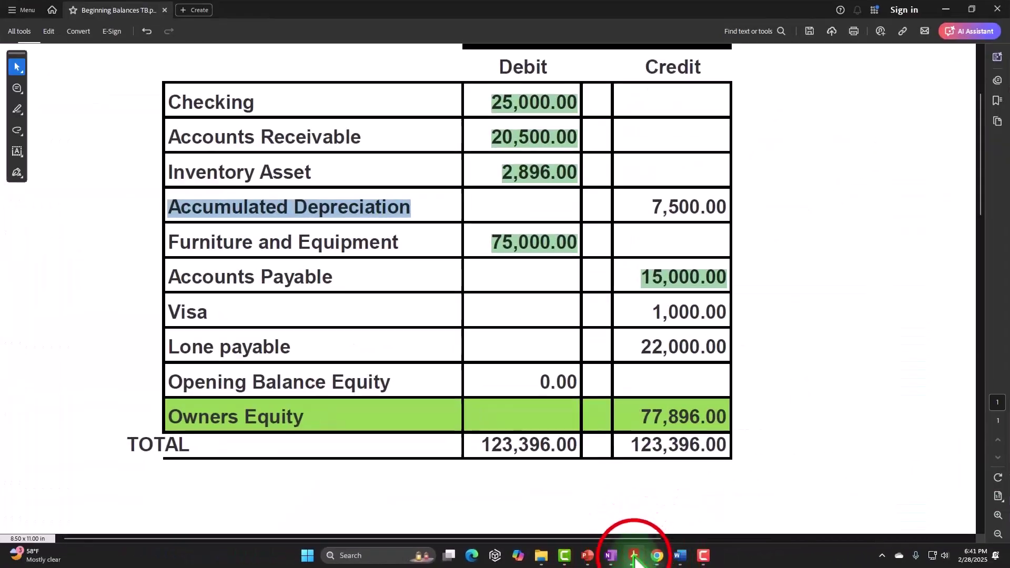
{"action": "left_click", "coordinate": [634, 558]}
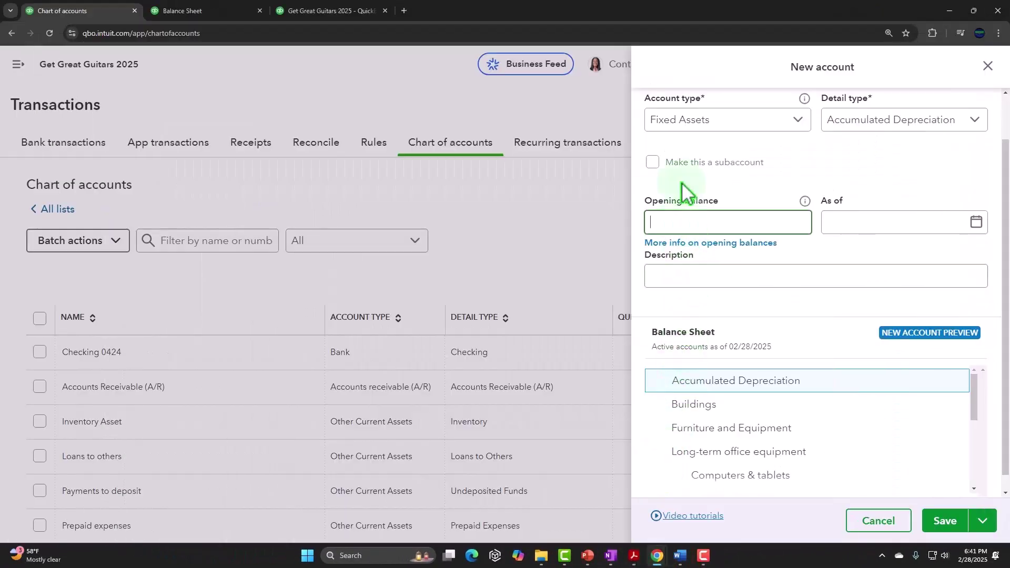
{"action": "type", "text": "7,500"}
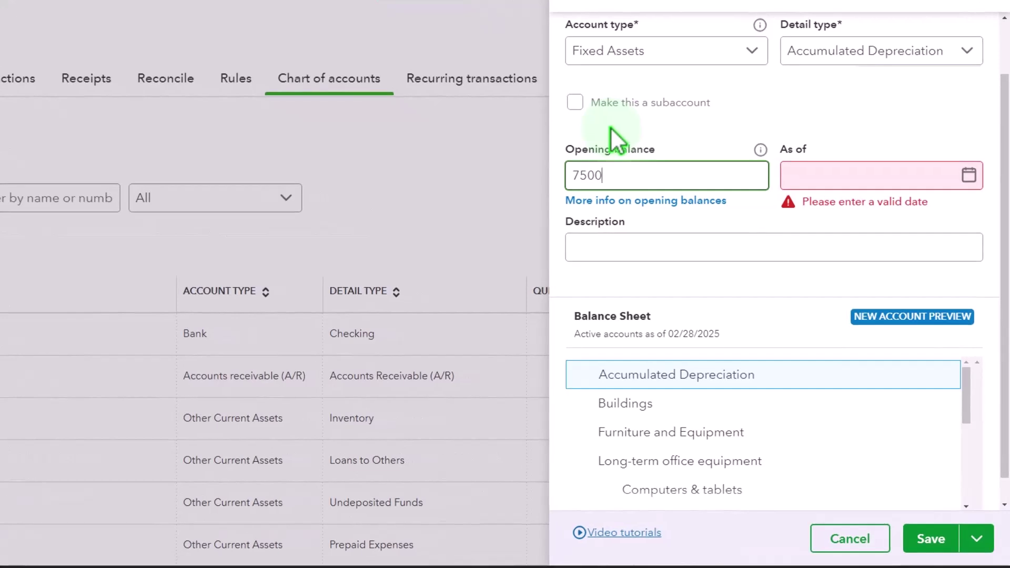
{"action": "key", "text": "Tab"}
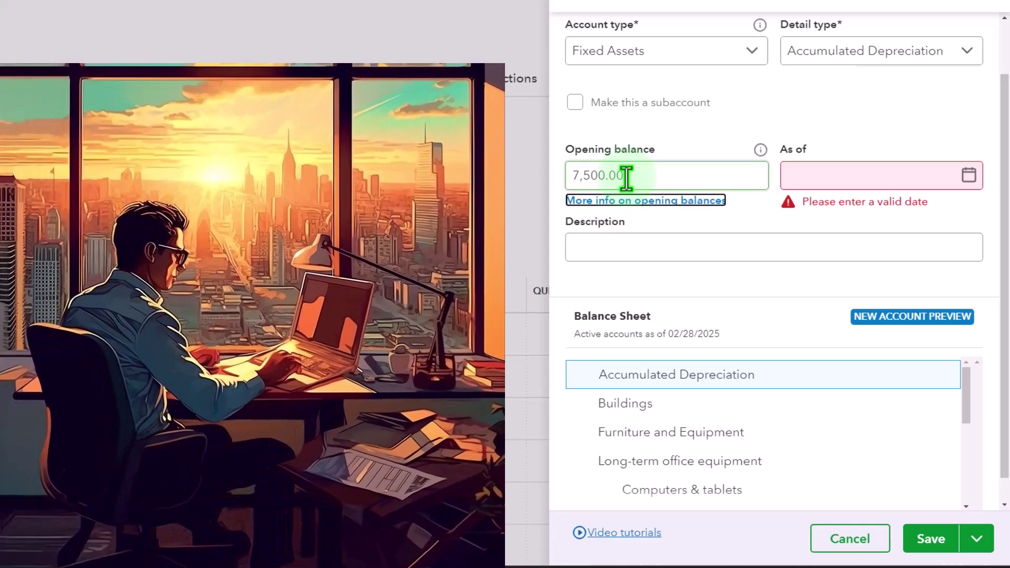
Change the opening balance to -7,500 as of 12/31/2024 and try to save the Accumulated Depreciation account.
{"action": "left_click", "coordinate": [572, 177]}
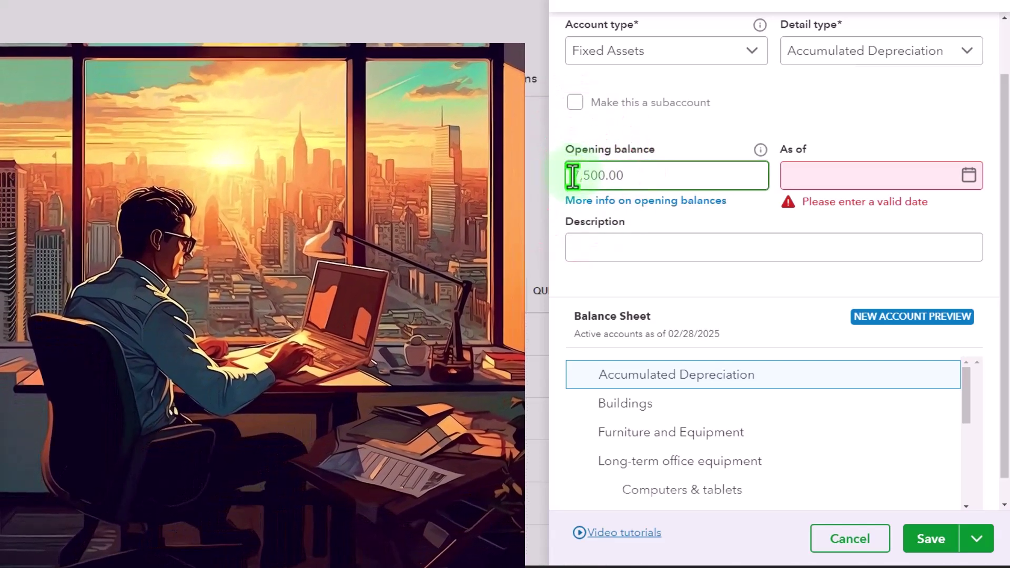
{"action": "type", "text": "-"}
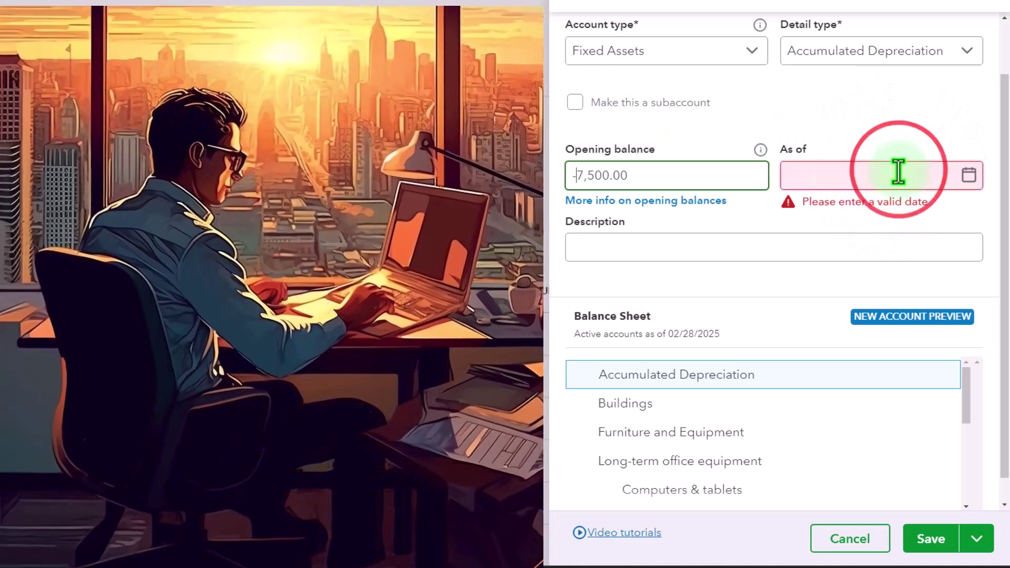
{"action": "left_click", "coordinate": [899, 170]}
{"action": "type", "text": "12312"}
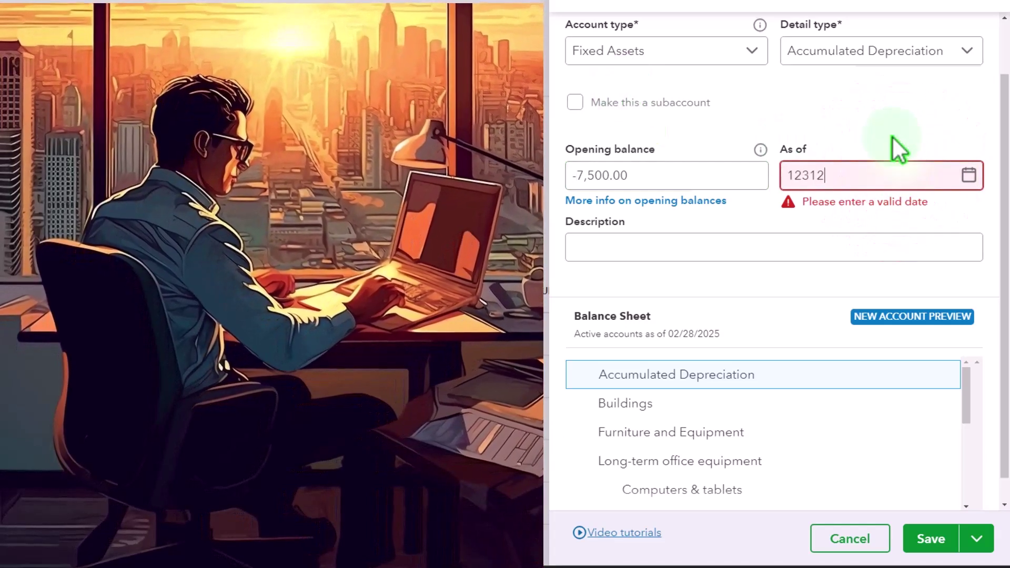
{"action": "key", "text": "Tab"}
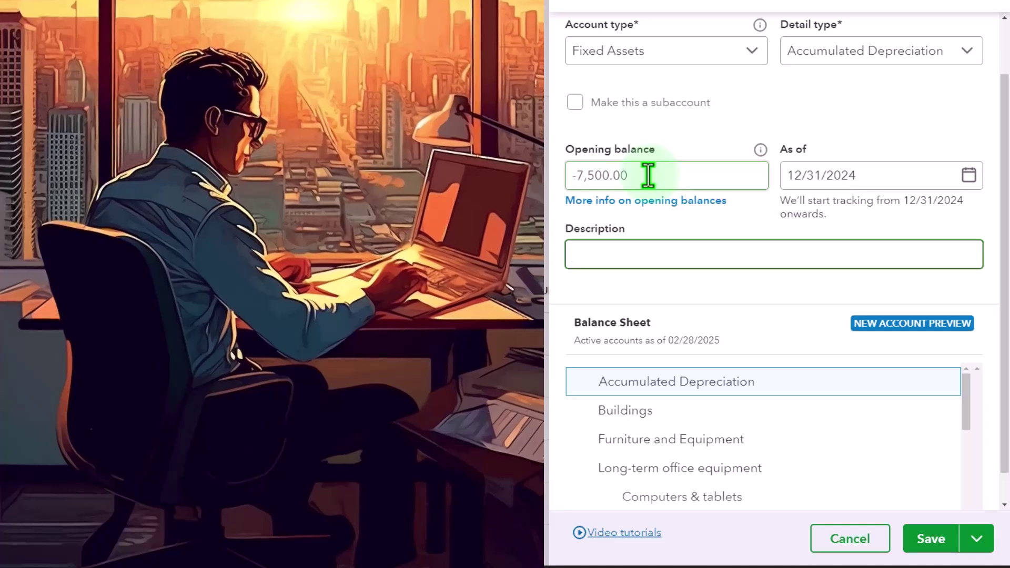
{"action": "scroll", "coordinate": [648, 175], "scroll_direction": "down", "scroll_amount": 1}
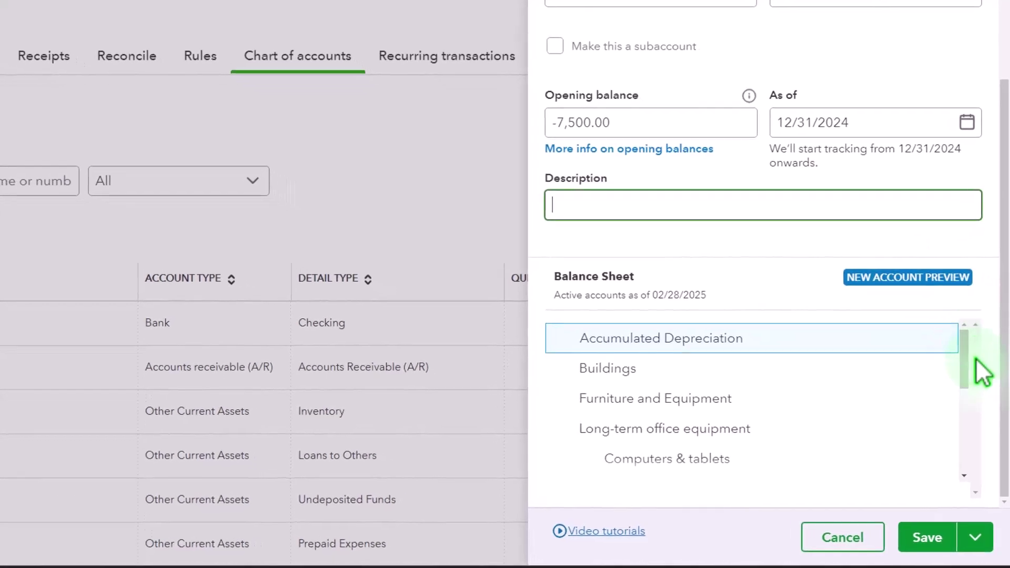
{"action": "left_click", "coordinate": [930, 539]}
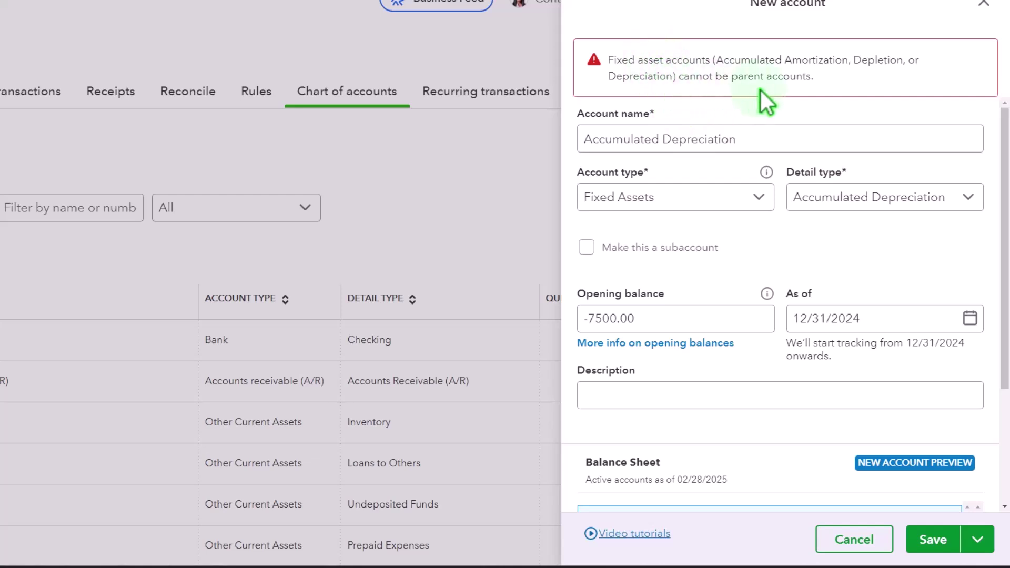
Make Accumulated Depreciation a subaccount of Furniture and Equipment and save the new account.
{"action": "left_click", "coordinate": [586, 247]}
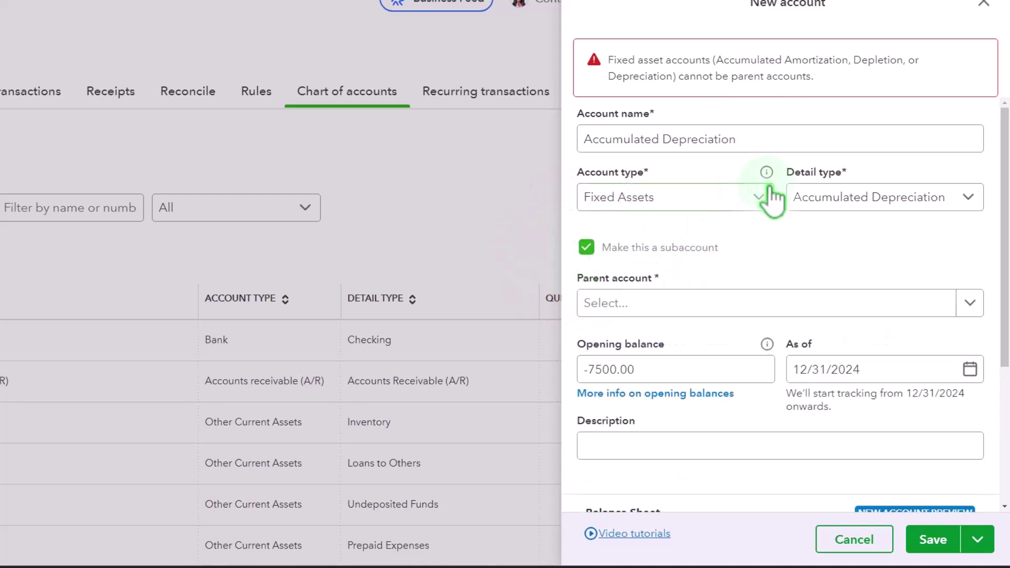
{"action": "scroll", "coordinate": [924, 244], "scroll_direction": "down", "scroll_amount": 1}
{"action": "left_click", "coordinate": [969, 242]}
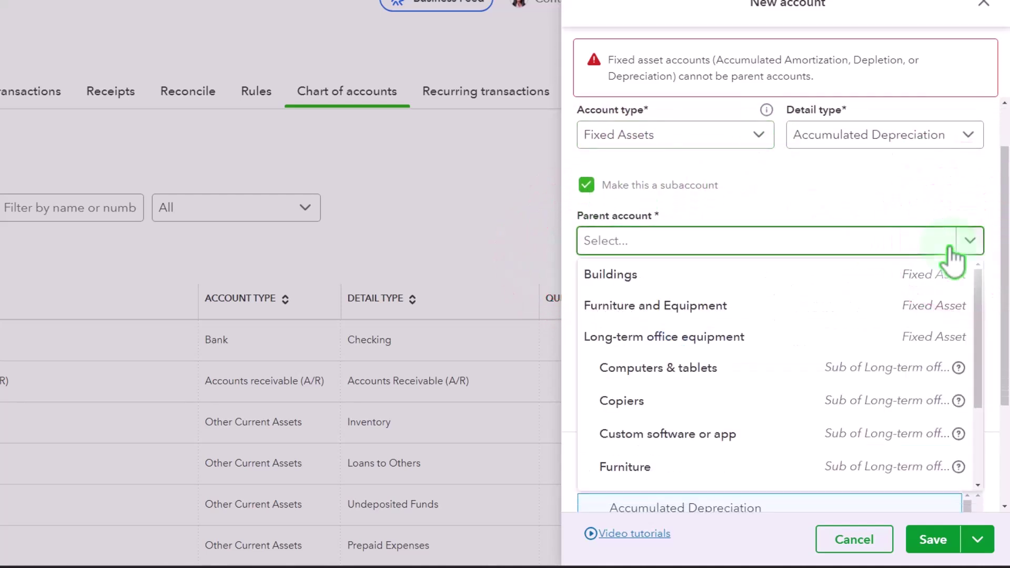
{"action": "left_click", "coordinate": [729, 310]}
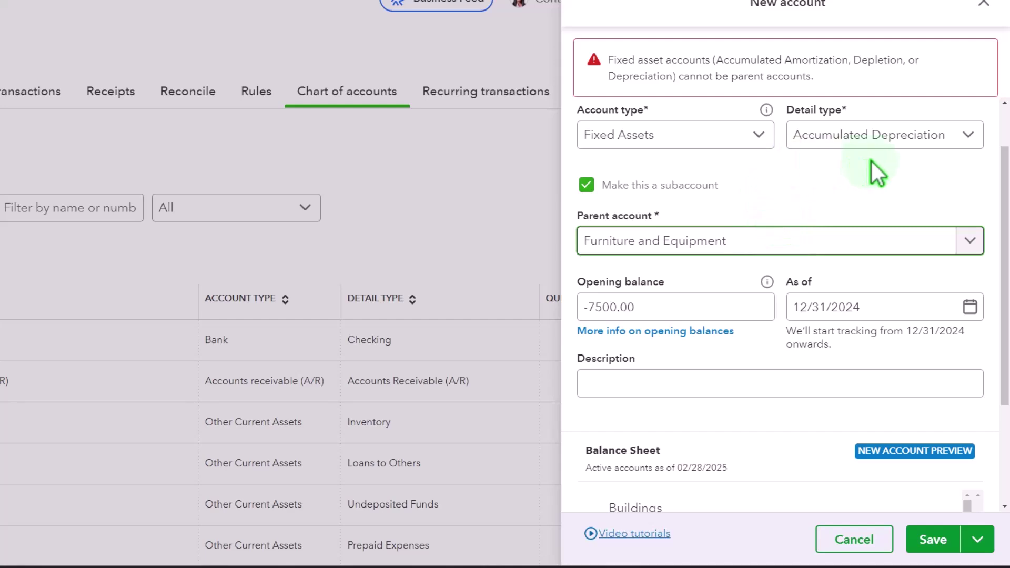
{"action": "scroll", "coordinate": [750, 210], "scroll_direction": "down", "scroll_amount": 3}
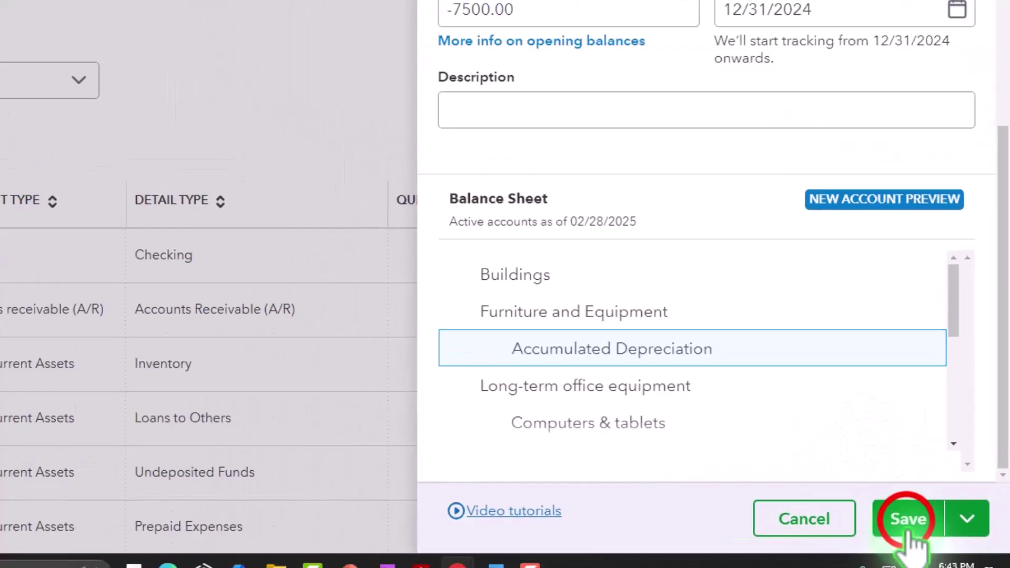
{"action": "left_click", "coordinate": [871, 520]}
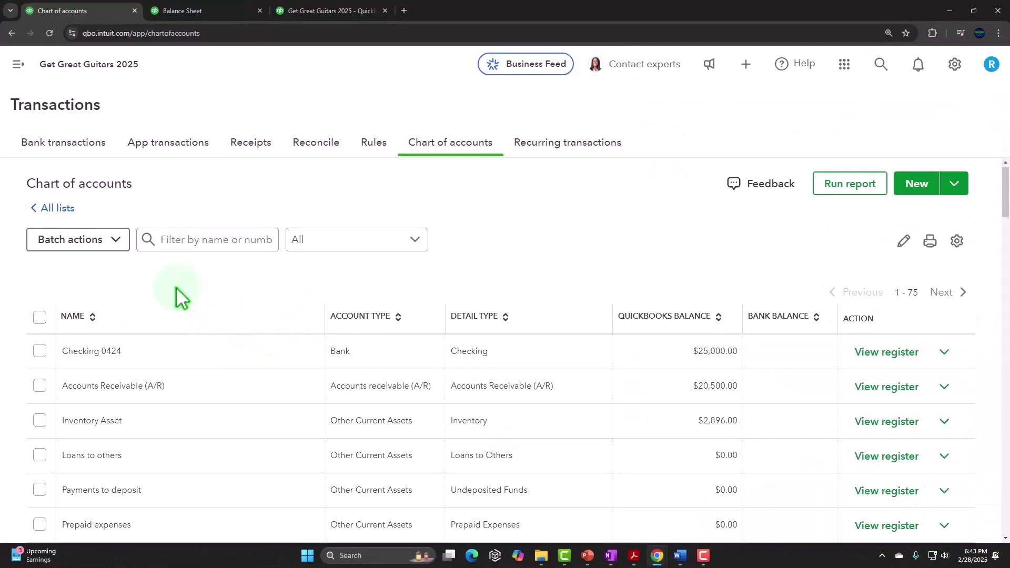
Locate the new subaccount in the chart of accounts, rerun the balance sheet report, and review its fixed assets section.
{"action": "scroll", "coordinate": [176, 291], "scroll_direction": "down", "scroll_amount": 5}
{"action": "scroll", "coordinate": [176, 305], "scroll_direction": "up", "scroll_amount": 1}
{"action": "scroll", "coordinate": [182, 321], "scroll_direction": "down", "scroll_amount": 3}
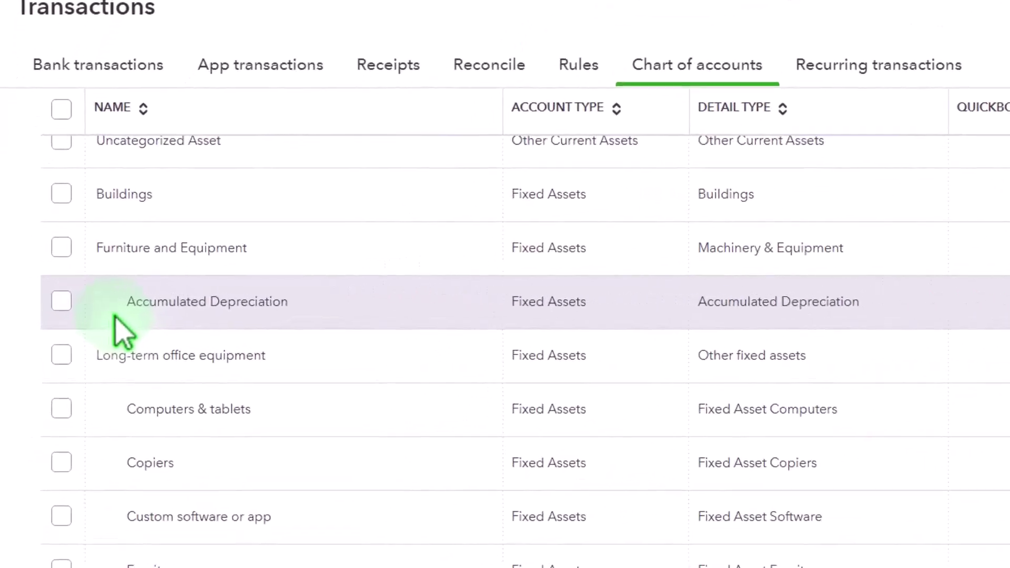
{"action": "left_click", "coordinate": [242, 14]}
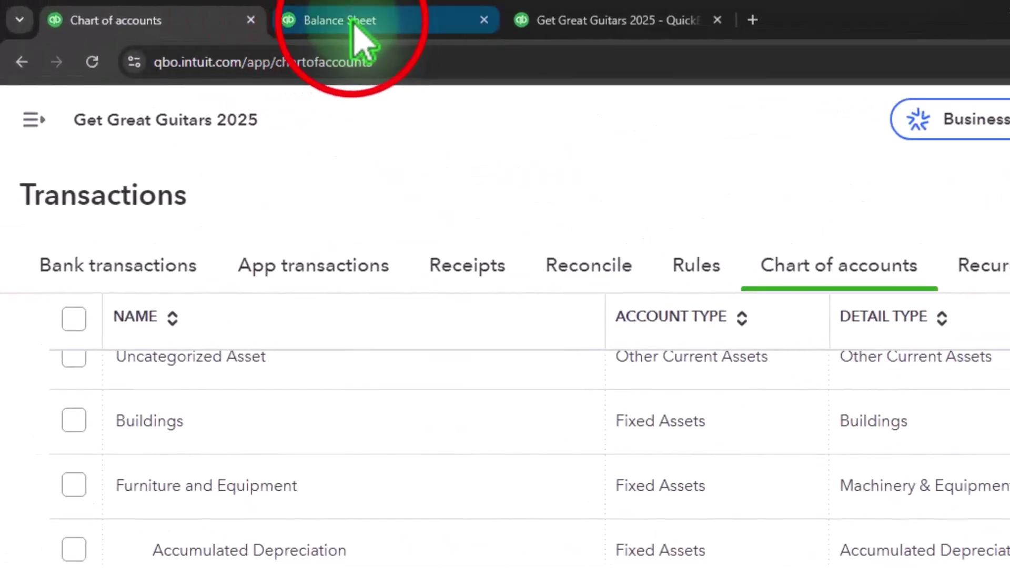
{"action": "scroll", "coordinate": [428, 224], "scroll_direction": "up", "scroll_amount": 10}
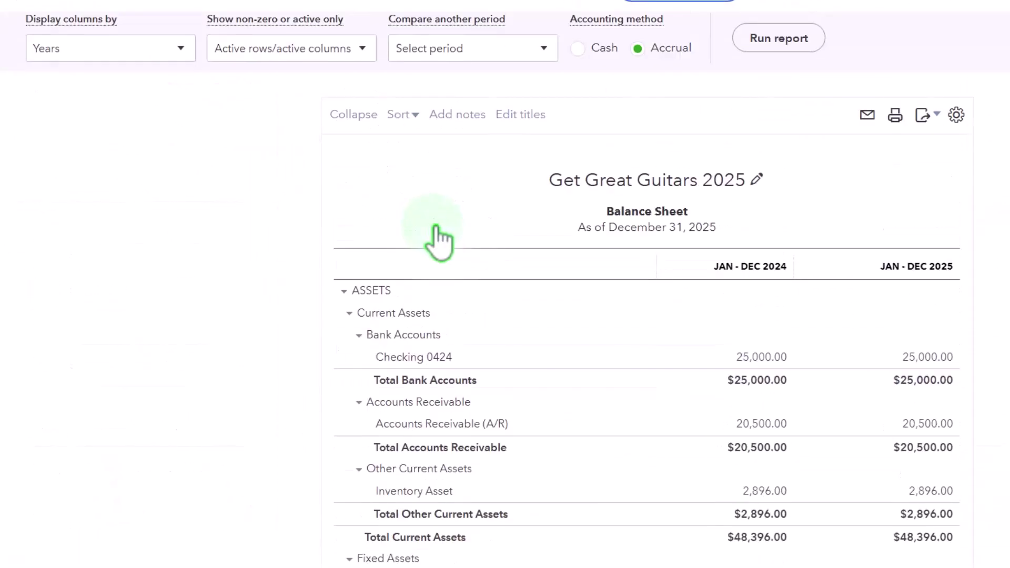
{"action": "left_click", "coordinate": [762, 169]}
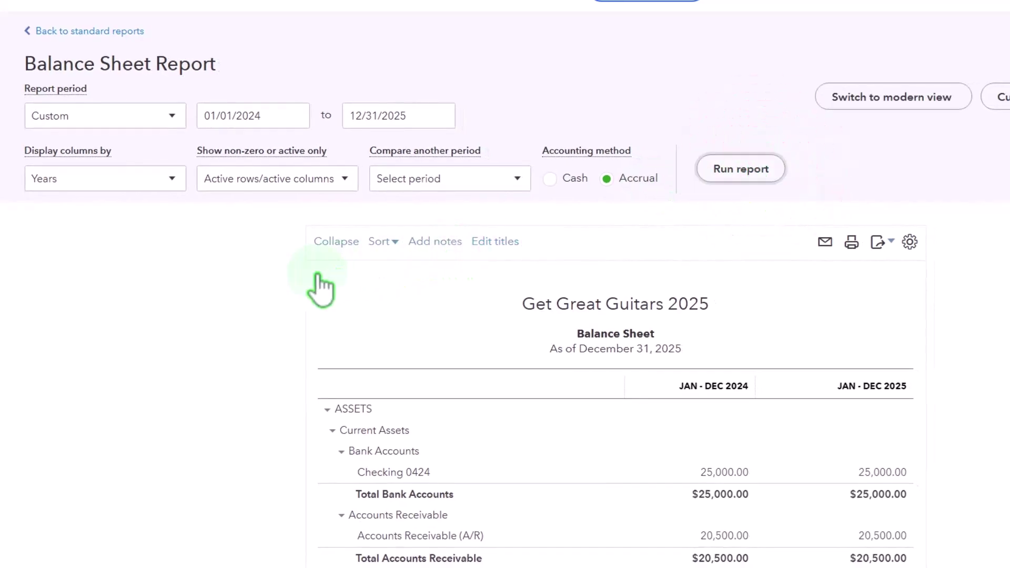
{"action": "scroll", "coordinate": [284, 272], "scroll_direction": "down", "scroll_amount": 6}
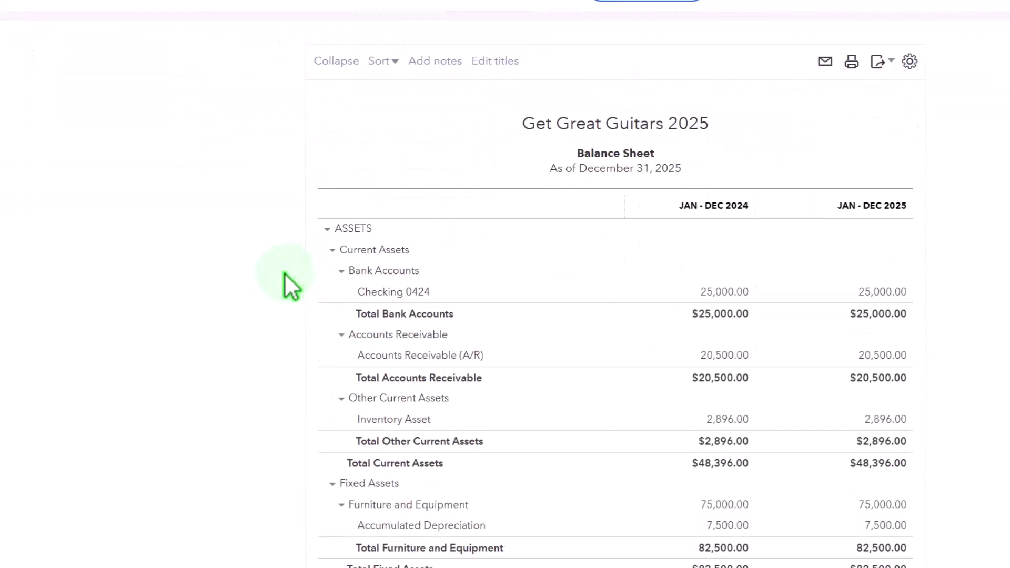
{"action": "scroll", "coordinate": [283, 272], "scroll_direction": "down", "scroll_amount": 2}
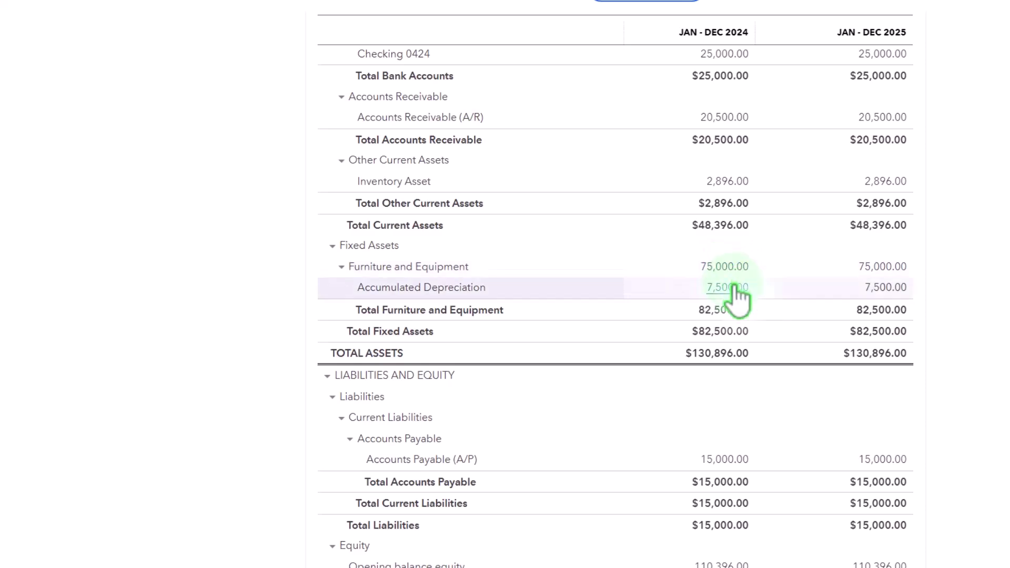
Open the journal entry behind the 2024 Accumulated Depreciation balance and enter its 7,500 as a credit instead of a debit.
{"action": "left_click", "coordinate": [733, 288]}
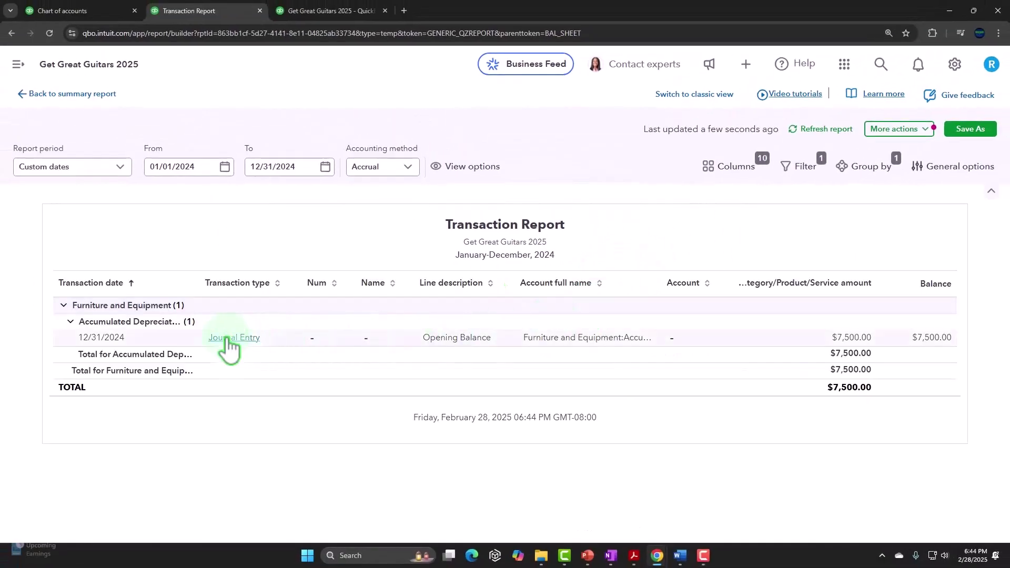
{"action": "left_click", "coordinate": [848, 338]}
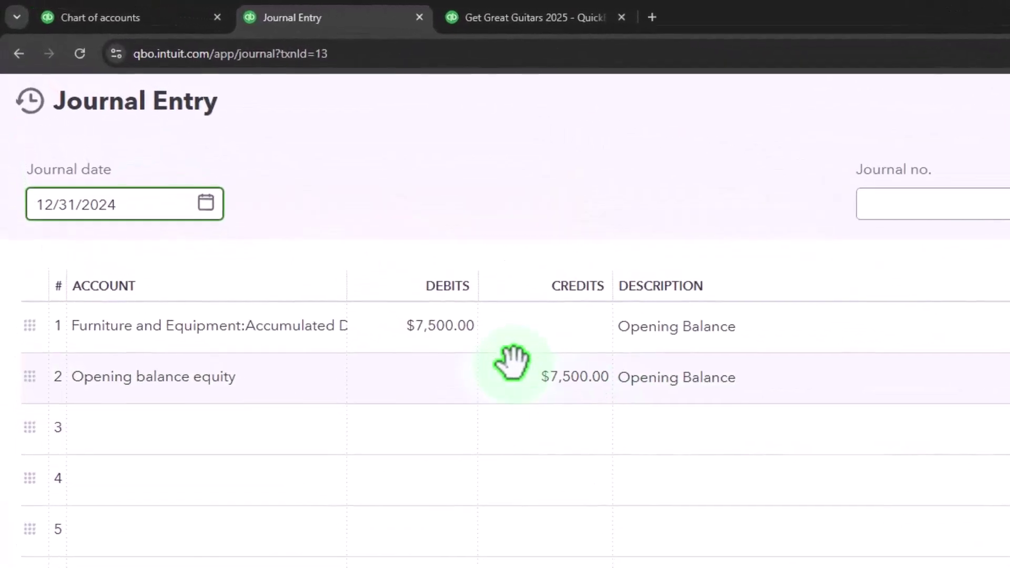
{"action": "left_click", "coordinate": [467, 330]}
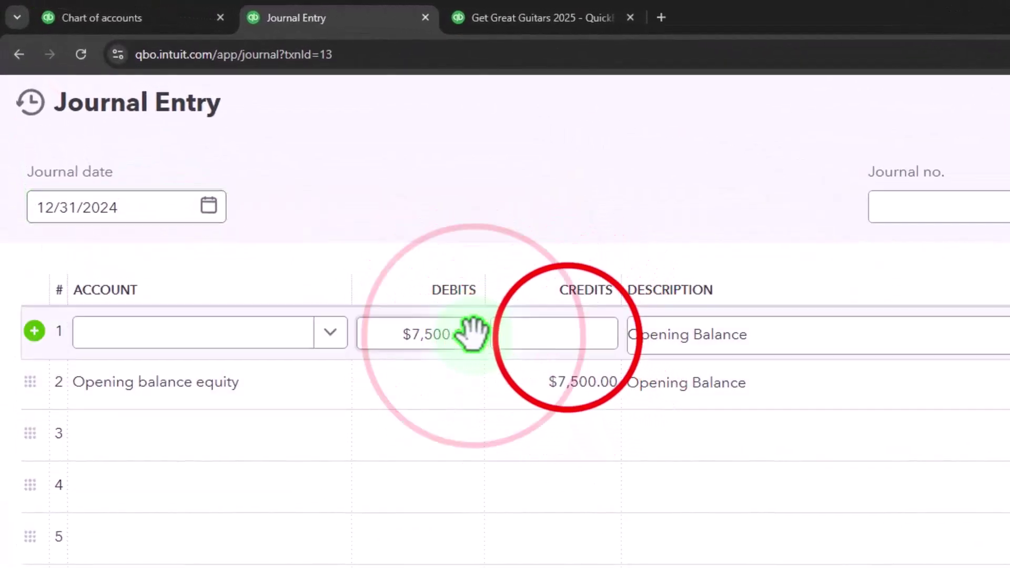
{"action": "left_click", "coordinate": [567, 337]}
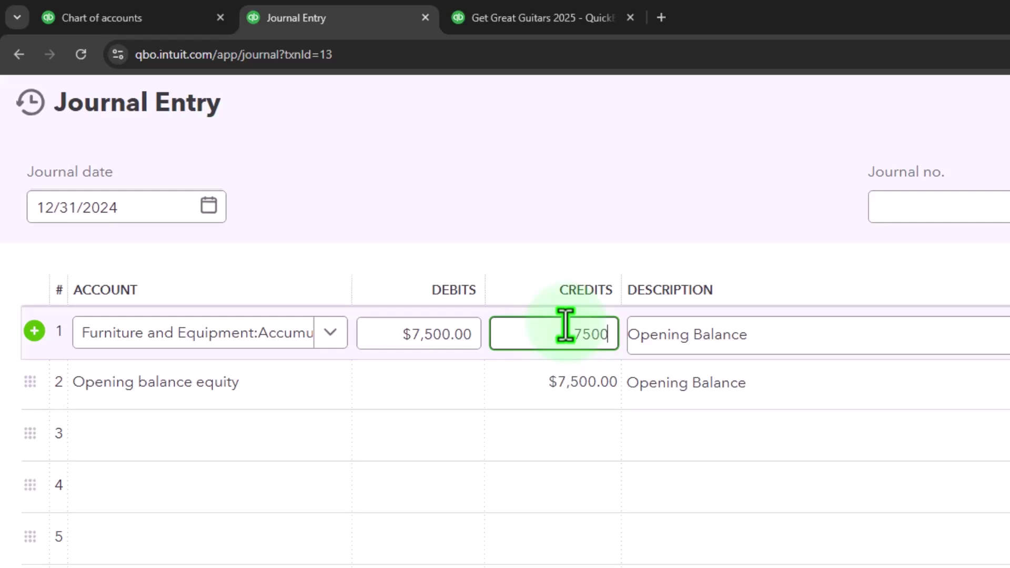
{"action": "key", "text": "Tab"}
{"action": "key", "text": "Tab"}
{"action": "key", "text": "Tab"}
{"action": "key", "text": "Tab"}
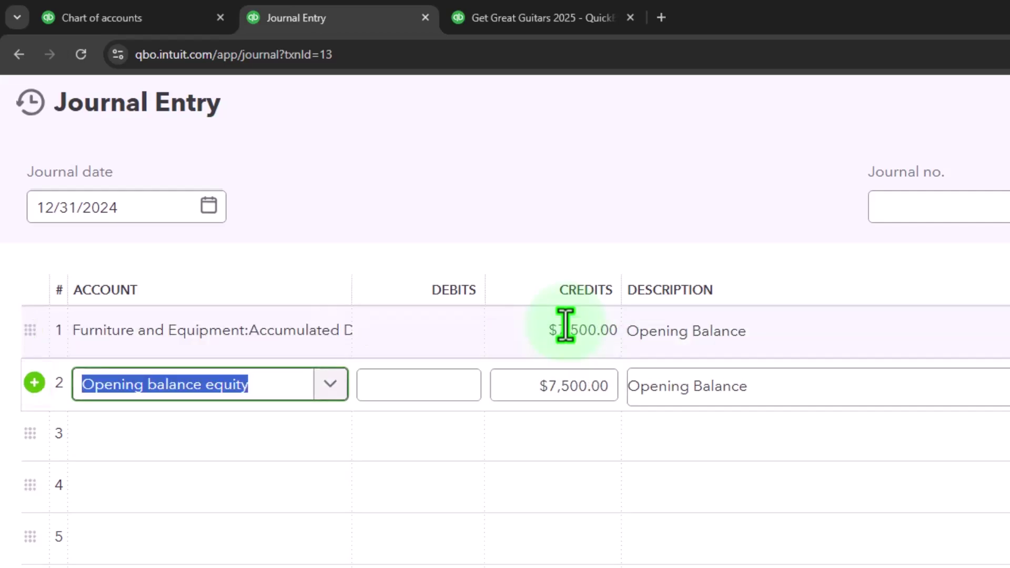
Debit Opening balance equity 7,500 on the second line, save and close the journal entry, and accept modifying the reconciled transaction.
{"action": "key", "text": "Tab"}
{"action": "type", "text": "7,500"}
{"action": "key", "text": "Tab"}
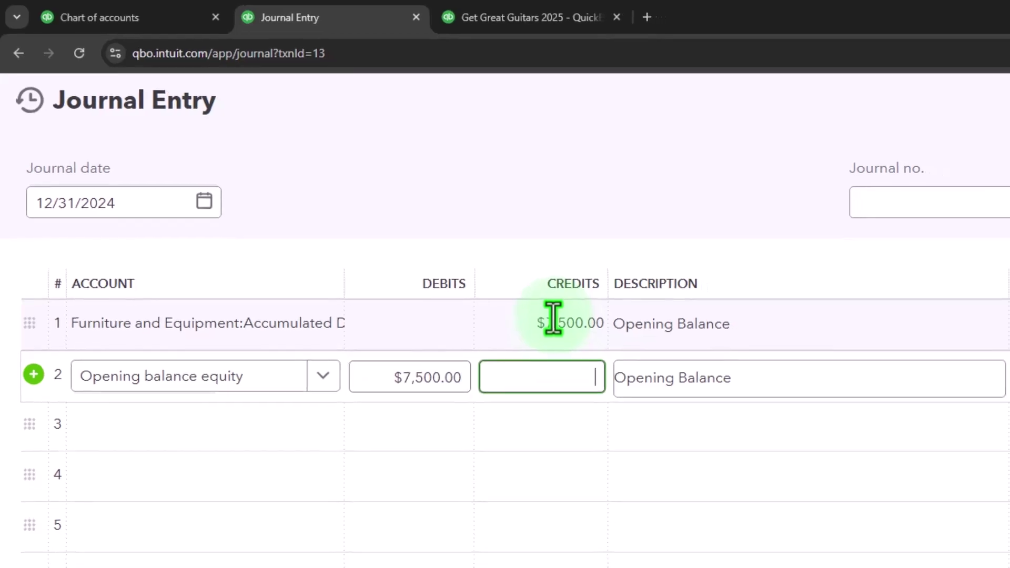
{"action": "key", "text": "Tab"}
{"action": "key", "text": "Tab"}
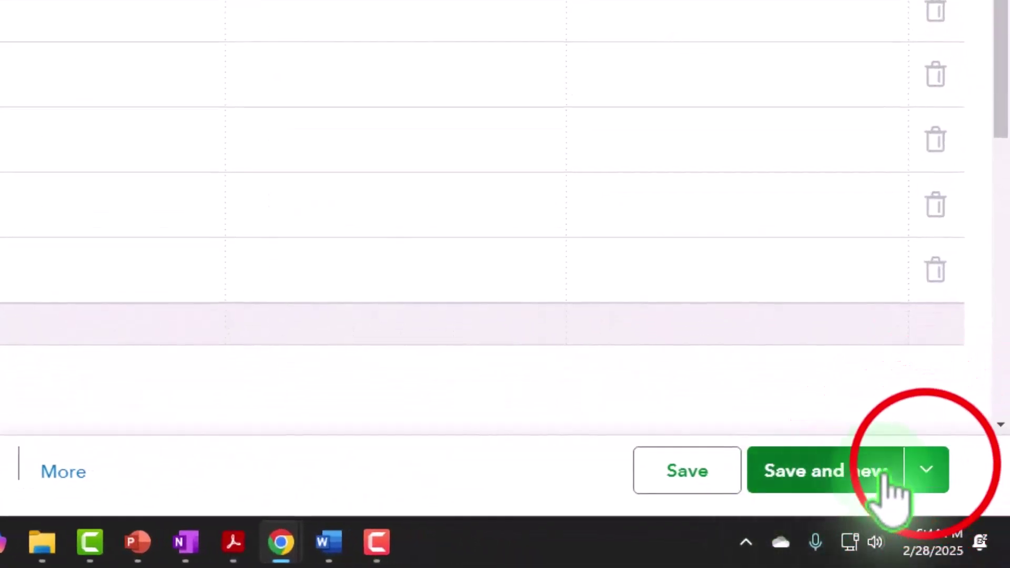
{"action": "left_click", "coordinate": [928, 475]}
{"action": "left_click", "coordinate": [863, 408]}
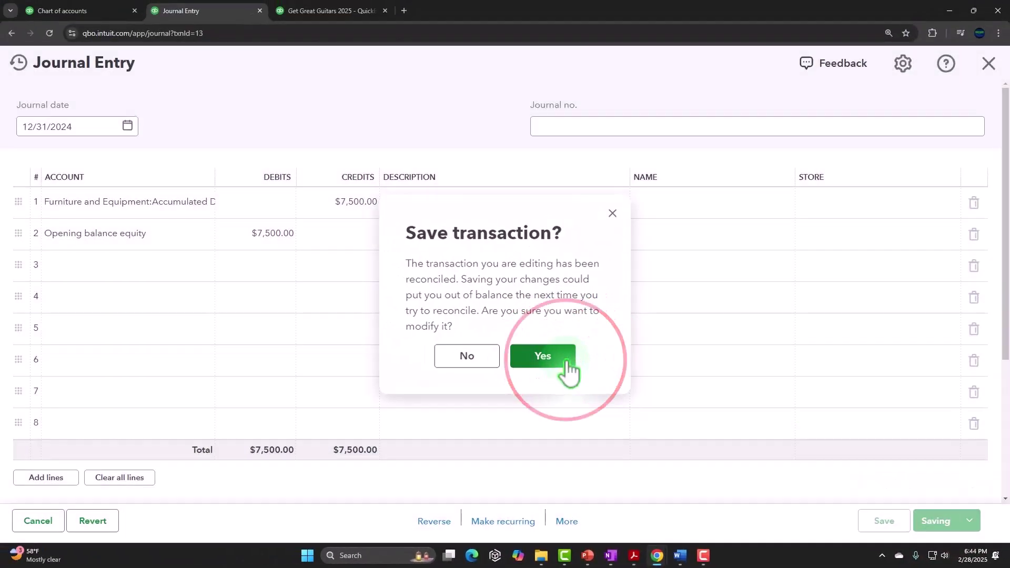
{"action": "left_click", "coordinate": [567, 362]}
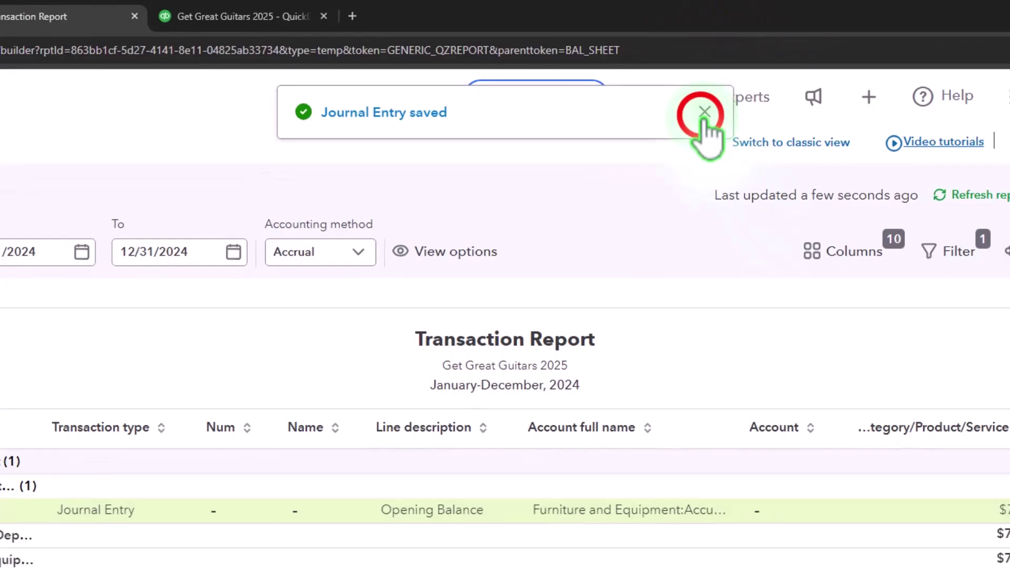
Return to the balance sheet, rerun the report, and examine Accumulated Depreciation within the Furniture and Equipment group.
{"action": "left_click", "coordinate": [53, 116]}
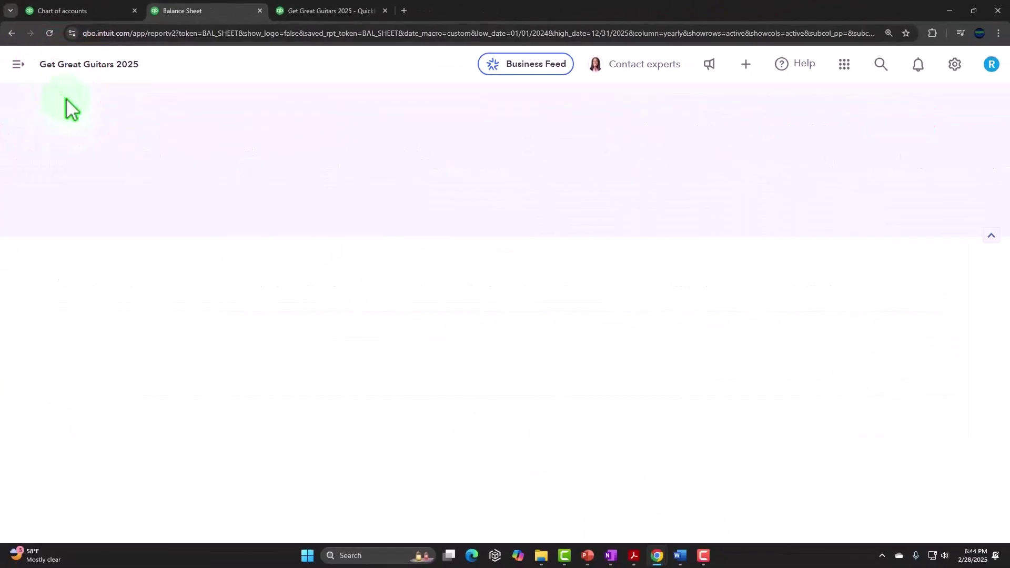
{"action": "scroll", "coordinate": [387, 319], "scroll_direction": "down", "scroll_amount": 6}
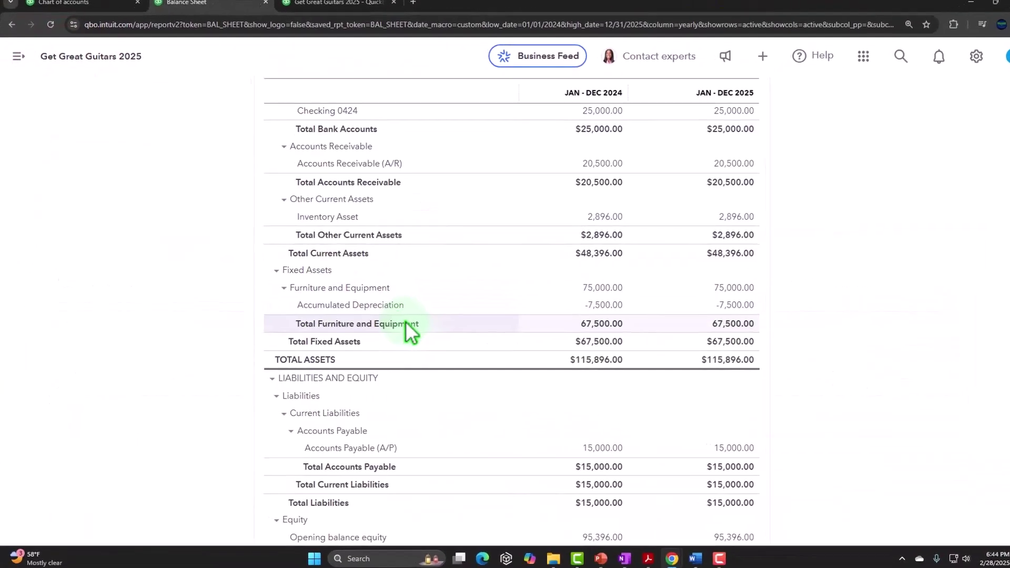
{"action": "scroll", "coordinate": [395, 329], "scroll_direction": "up", "scroll_amount": 6}
{"action": "left_click", "coordinate": [587, 207]}
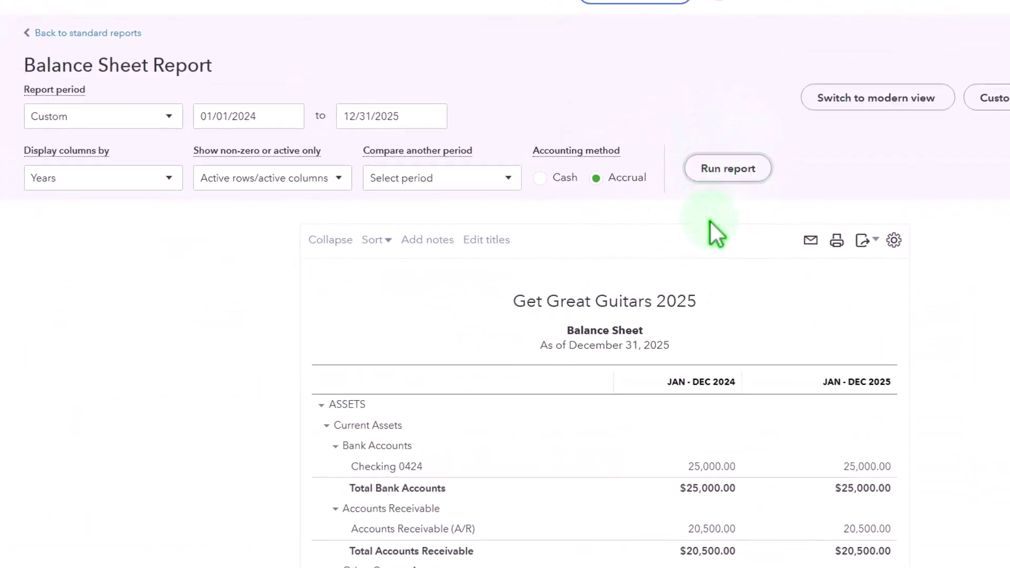
{"action": "scroll", "coordinate": [713, 237], "scroll_direction": "down", "scroll_amount": 4}
{"action": "scroll", "coordinate": [715, 246], "scroll_direction": "down", "scroll_amount": 5}
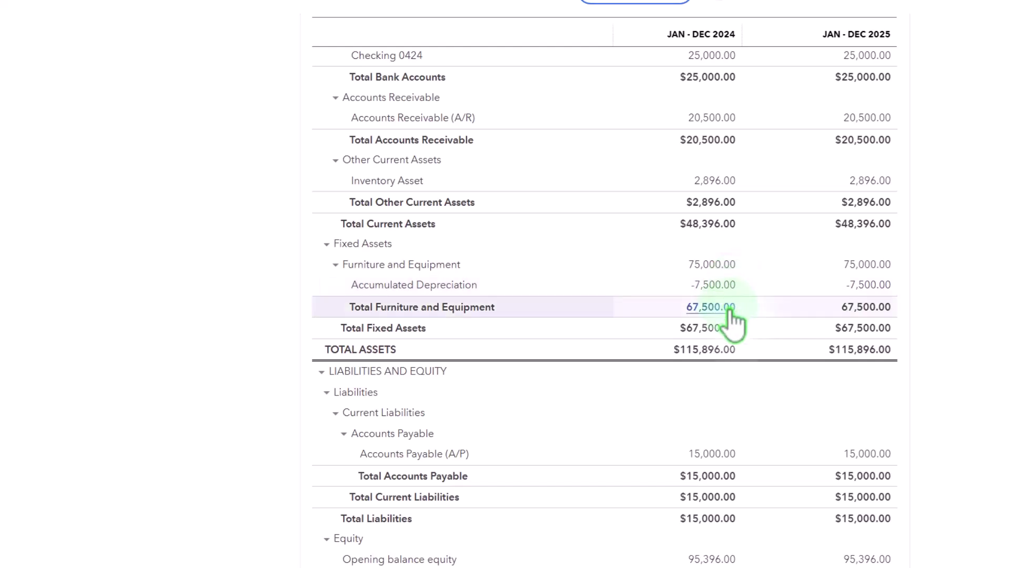
{"action": "left_click", "coordinate": [335, 264]}
{"action": "left_click", "coordinate": [335, 265]}
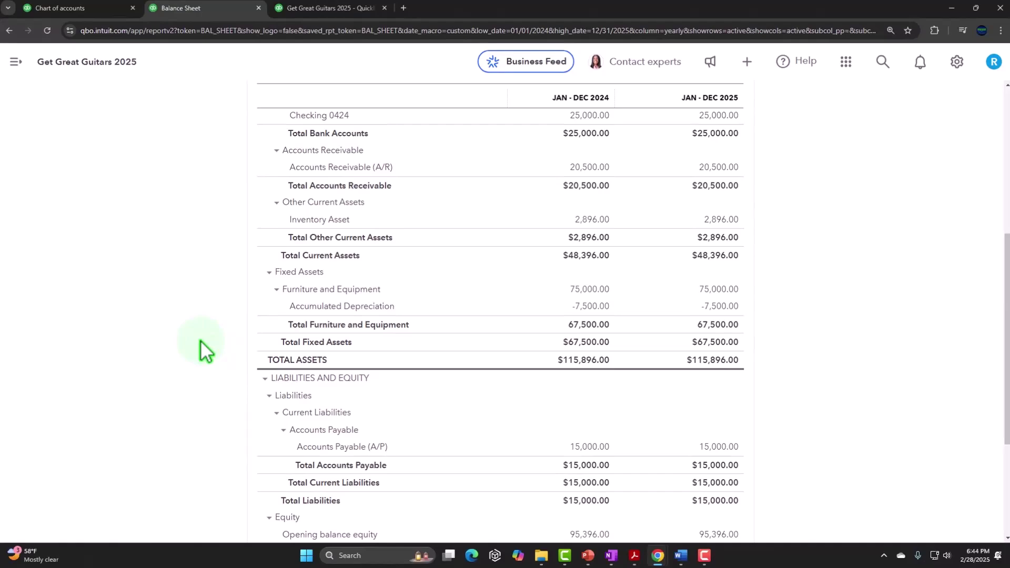
Switch to the Acrobat trial balance and highlight the 7,500.00 Accumulated Depreciation credit in green.
{"action": "left_click", "coordinate": [634, 556]}
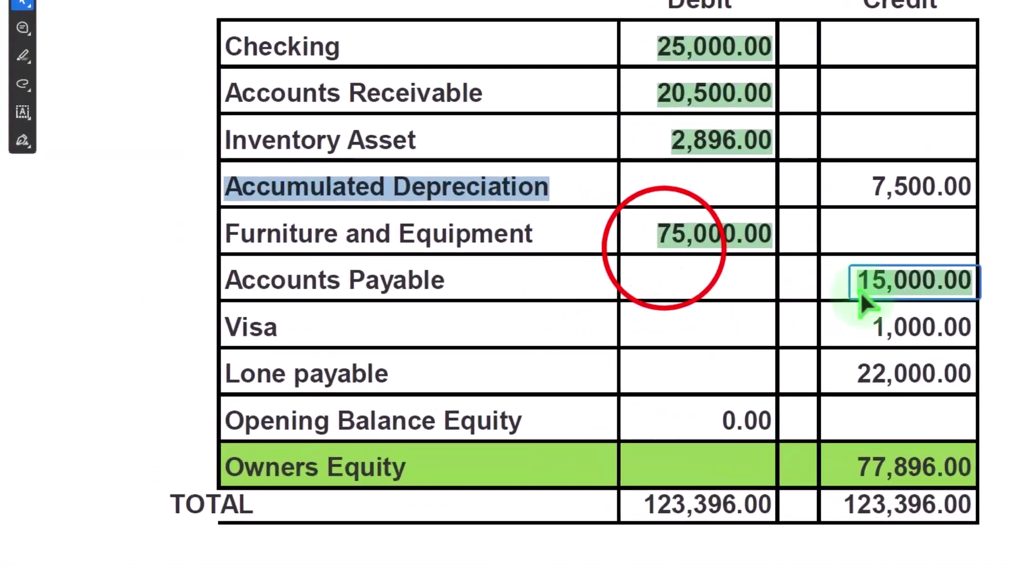
{"action": "left_click", "coordinate": [518, 244]}
{"action": "left_click_drag", "start_coordinate": [875, 176], "coordinate": [957, 177]}
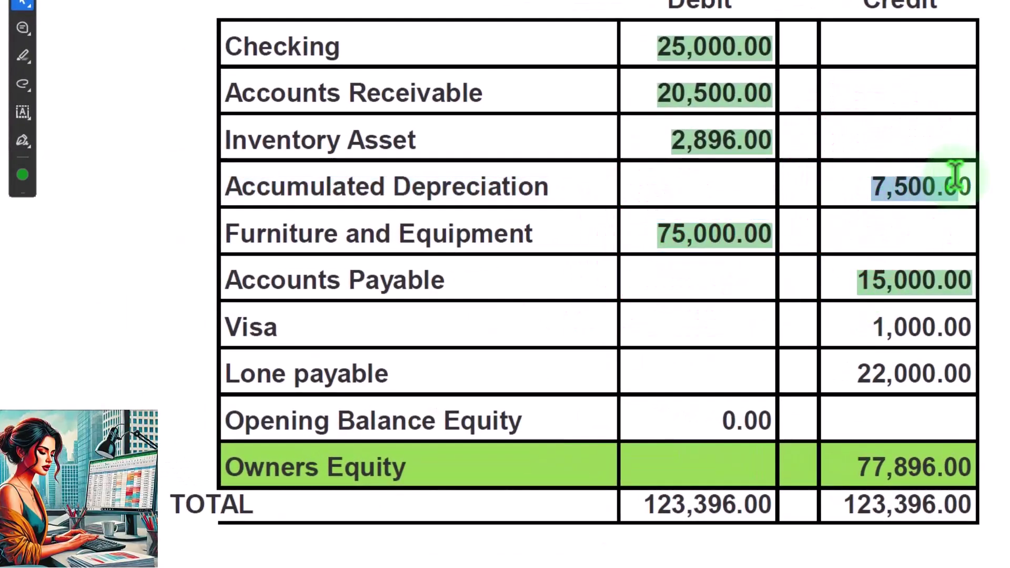
{"action": "left_click", "coordinate": [418, 327]}
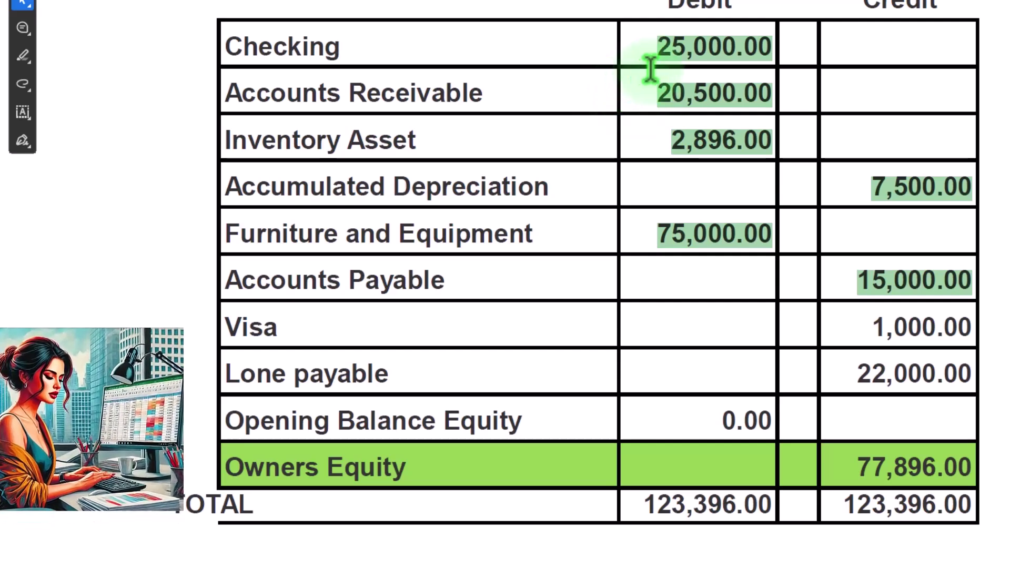
{"action": "left_click", "coordinate": [673, 62]}
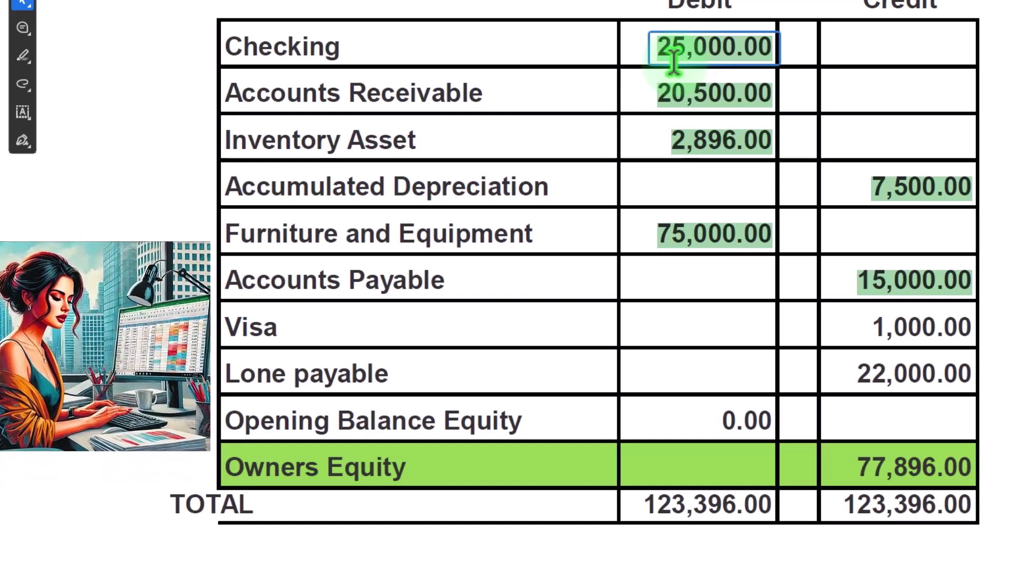
{"action": "left_click", "coordinate": [601, 160]}
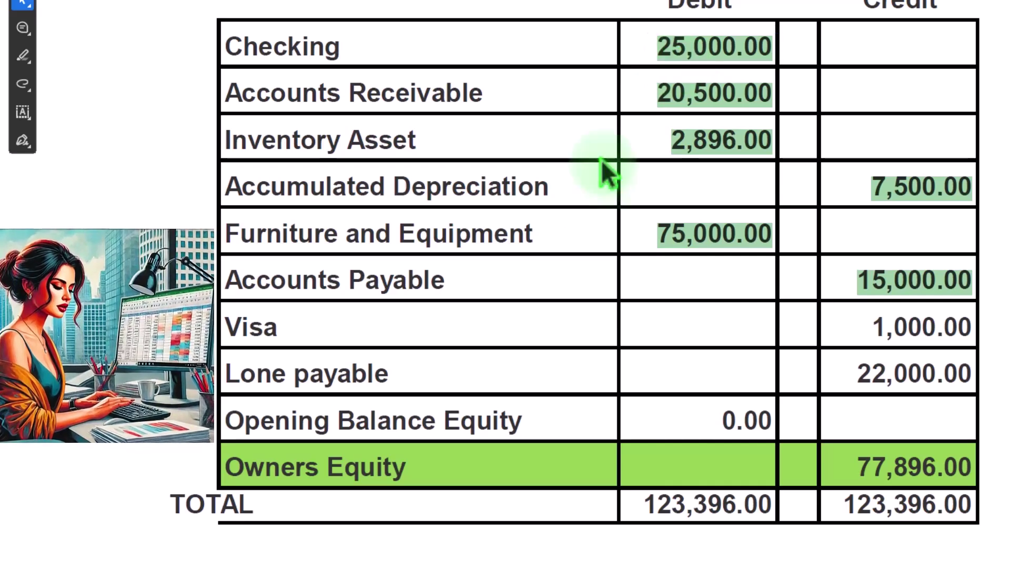
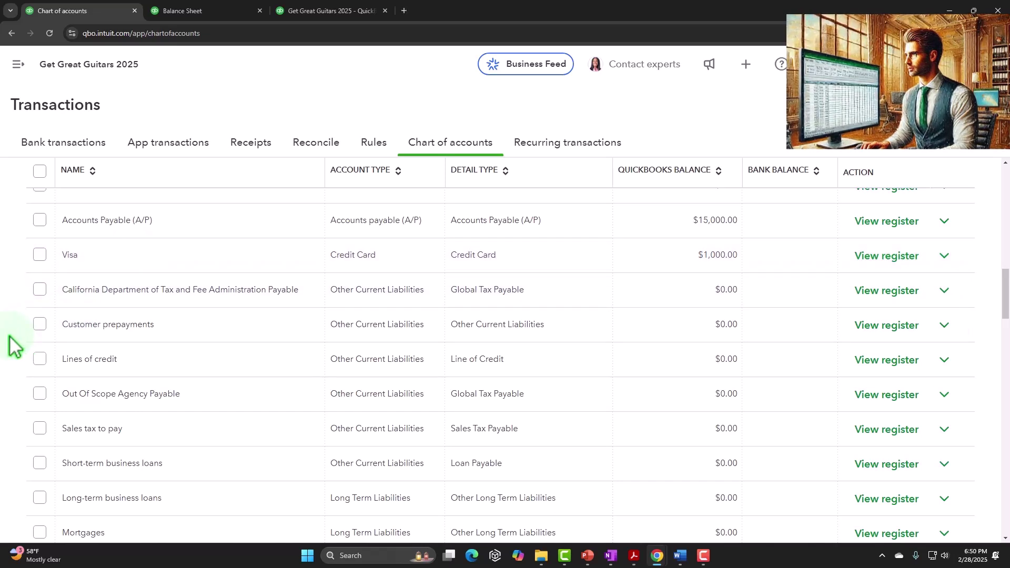
Find the Short-term business loans account in the chart of accounts, check the loan amount in the Acrobat trial balance, and open the account's register.
{"action": "scroll", "coordinate": [15, 345], "scroll_direction": "down", "scroll_amount": 1}
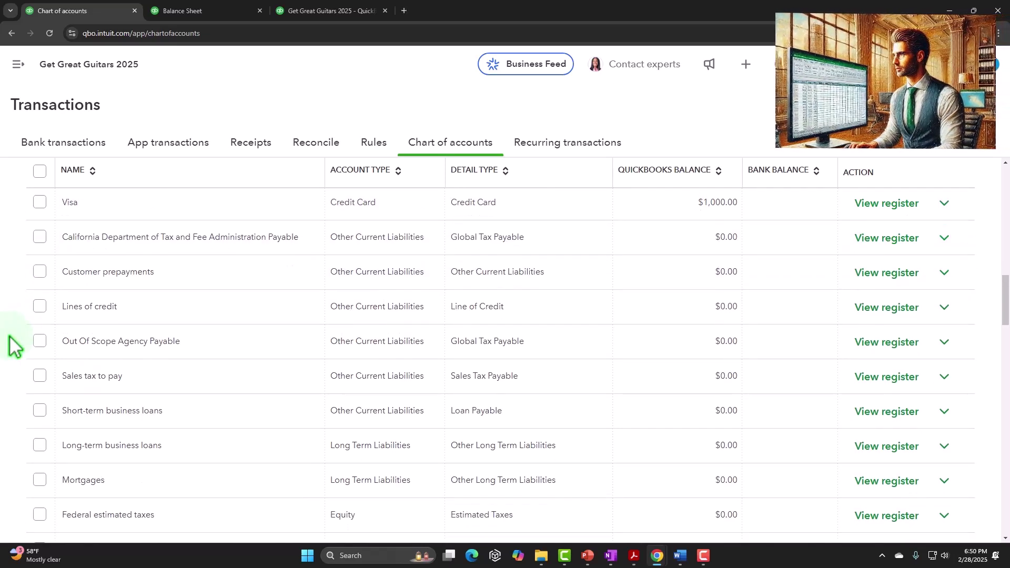
{"action": "scroll", "coordinate": [15, 345], "scroll_direction": "down", "scroll_amount": 1}
{"action": "scroll", "coordinate": [15, 344], "scroll_direction": "down", "scroll_amount": 1}
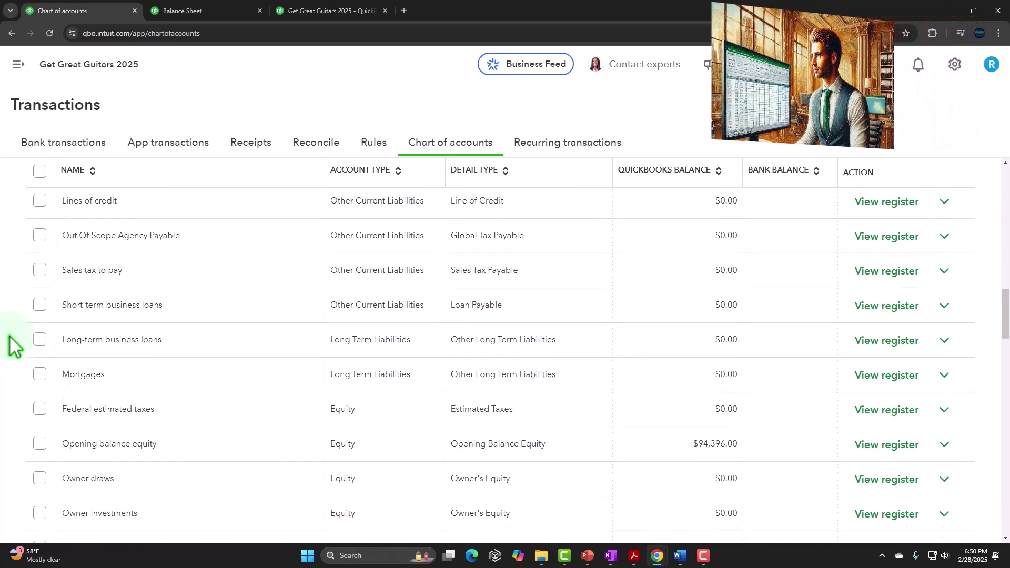
{"action": "scroll", "coordinate": [15, 344], "scroll_direction": "down", "scroll_amount": 1}
{"action": "scroll", "coordinate": [15, 345], "scroll_direction": "up", "scroll_amount": 2}
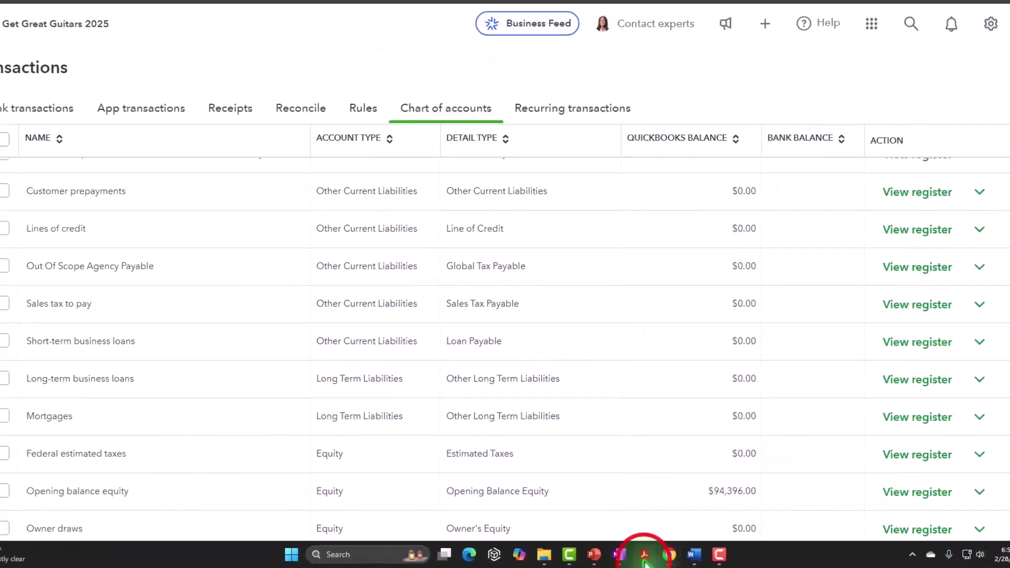
{"action": "left_click", "coordinate": [644, 558]}
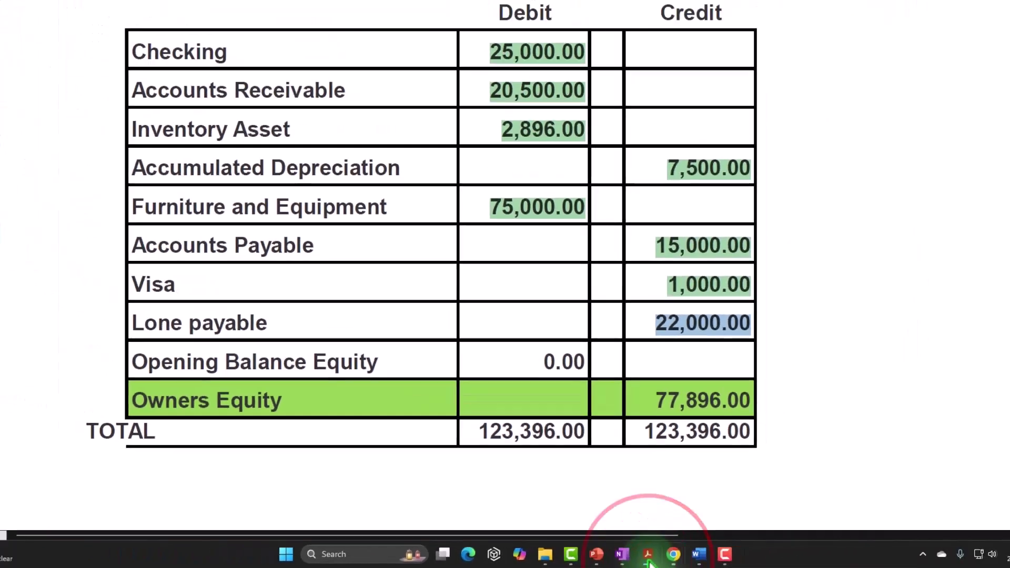
{"action": "left_click", "coordinate": [649, 559]}
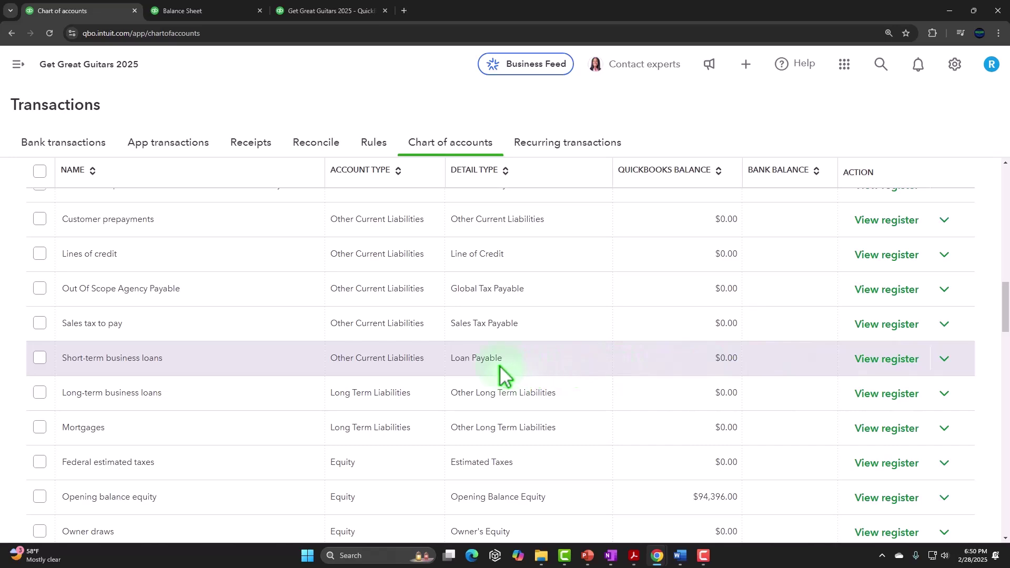
{"action": "left_click", "coordinate": [871, 362]}
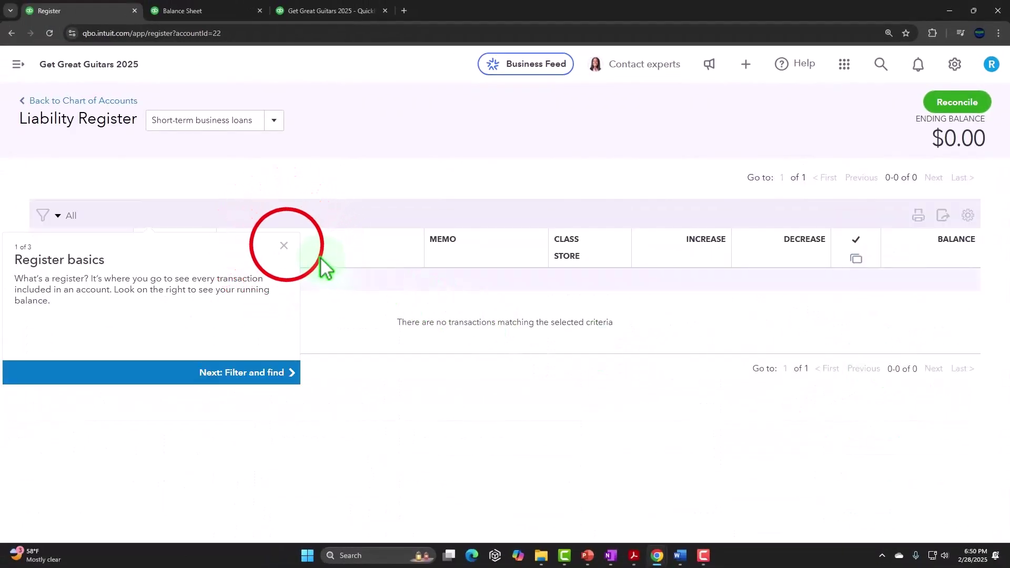
{"action": "left_click", "coordinate": [285, 246]}
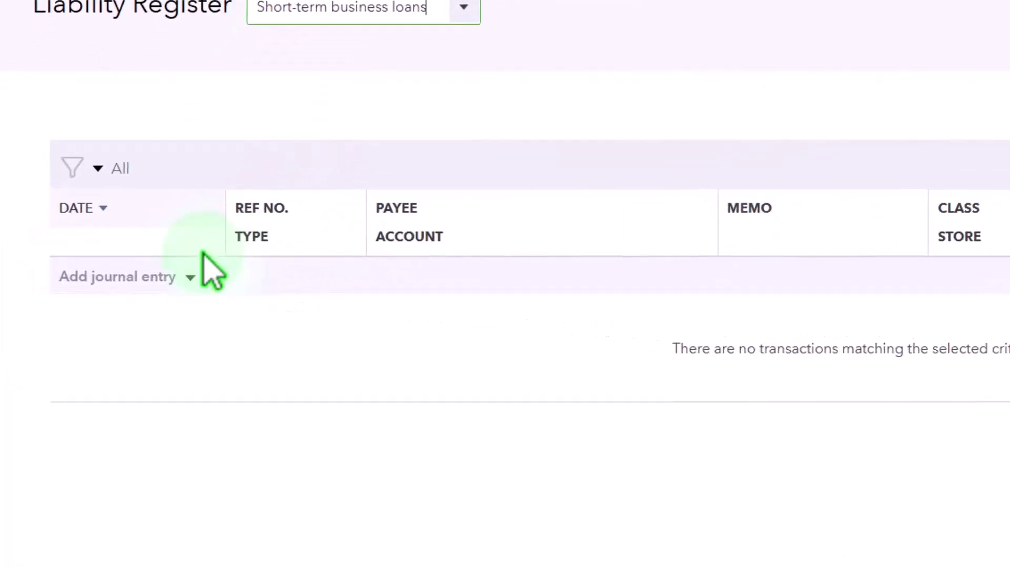
Start a journal entry in the Short-term business loans register dated 12/31/2024 with the memo Beg Bal.
{"action": "left_click", "coordinate": [226, 276]}
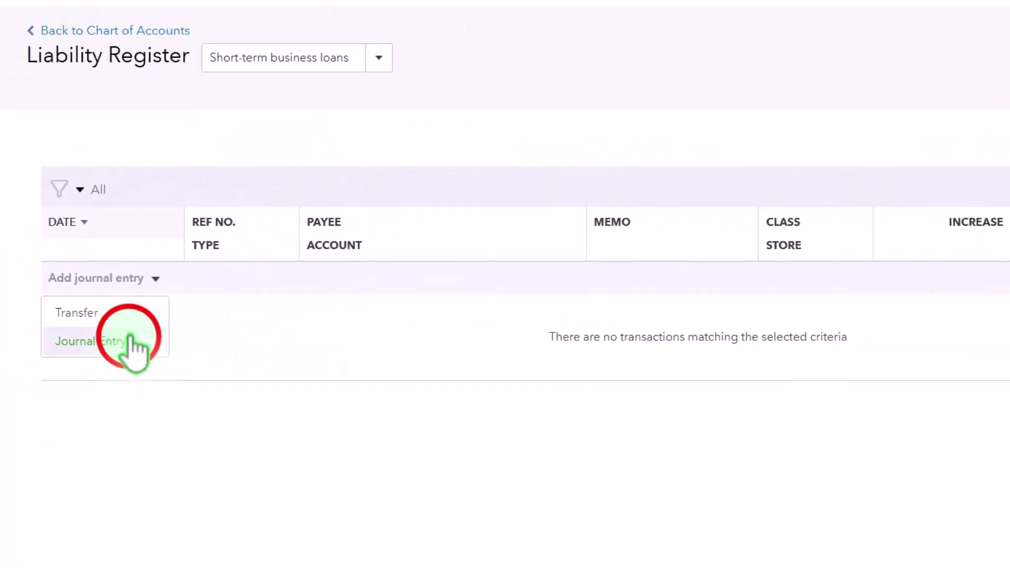
{"action": "left_click", "coordinate": [130, 339]}
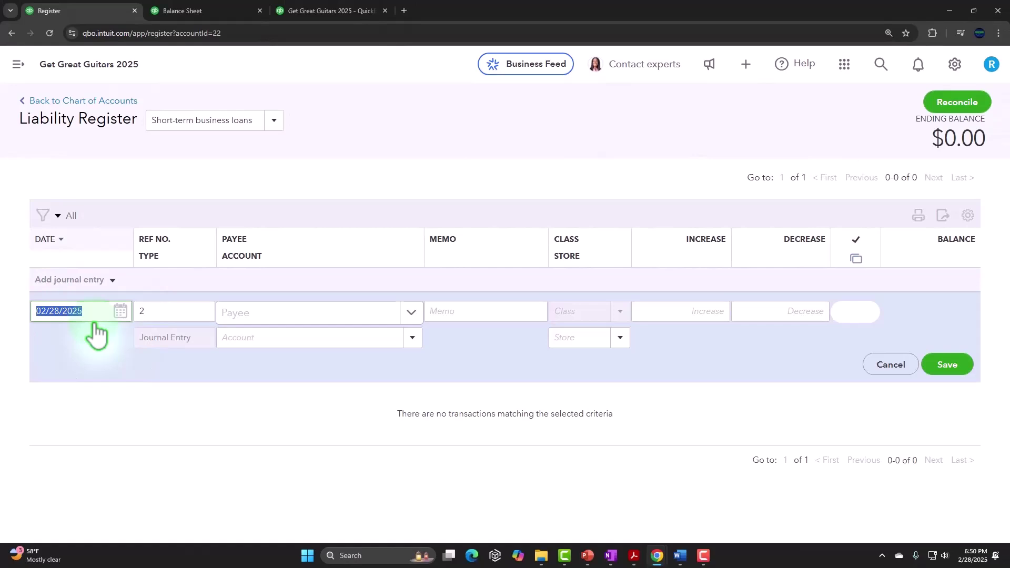
{"action": "type", "text": "123124"}
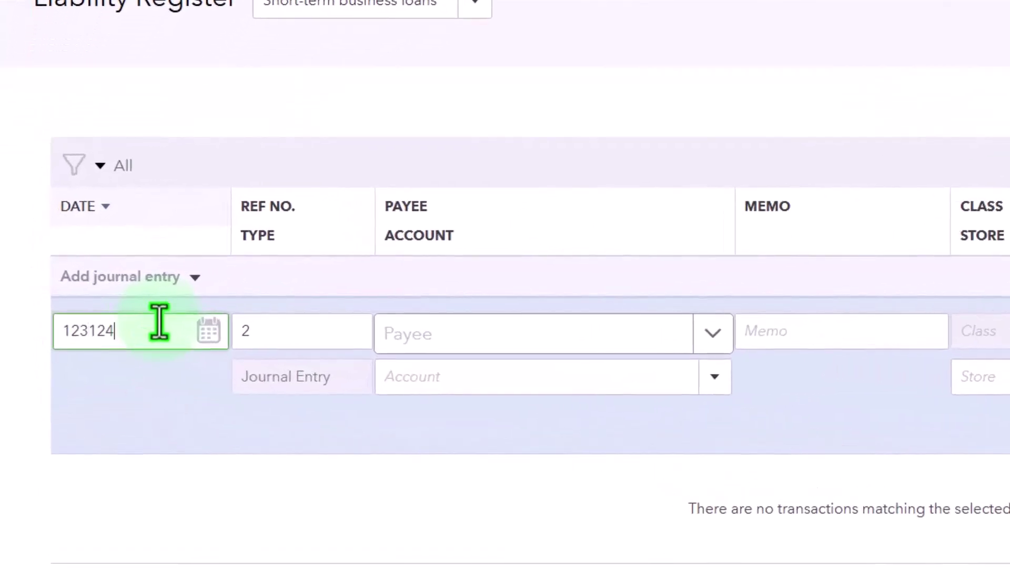
{"action": "key", "text": "Tab"}
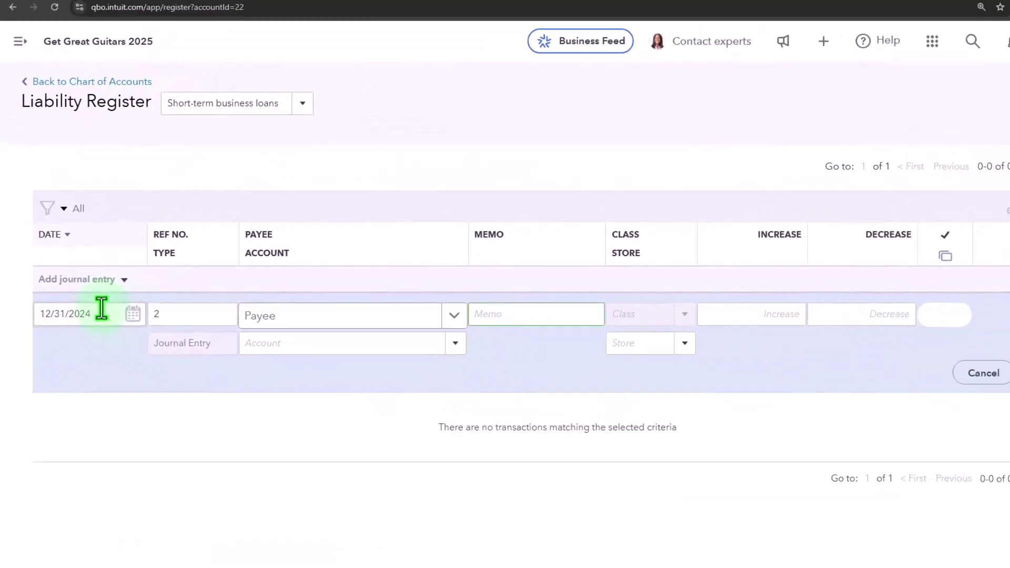
{"action": "type", "text": "eg Bal"}
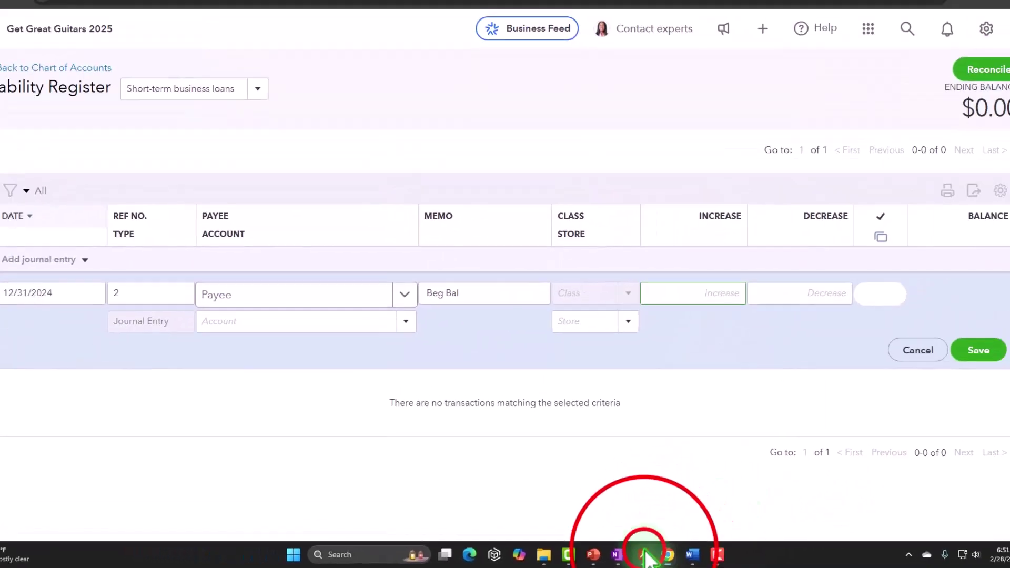
Enter a 22,000 increase against Opening balance equity in the register's journal entry, checking the trial balance amount, and save the entry.
{"action": "left_click", "coordinate": [645, 556]}
{"action": "left_click", "coordinate": [635, 551]}
{"action": "left_click", "coordinate": [708, 316]}
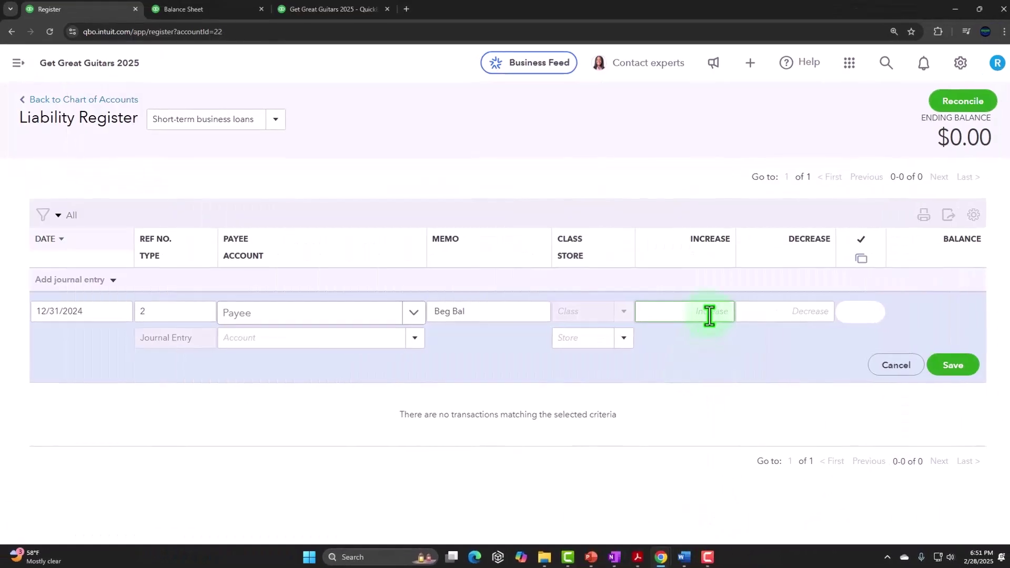
{"action": "type", "text": "22,00"}
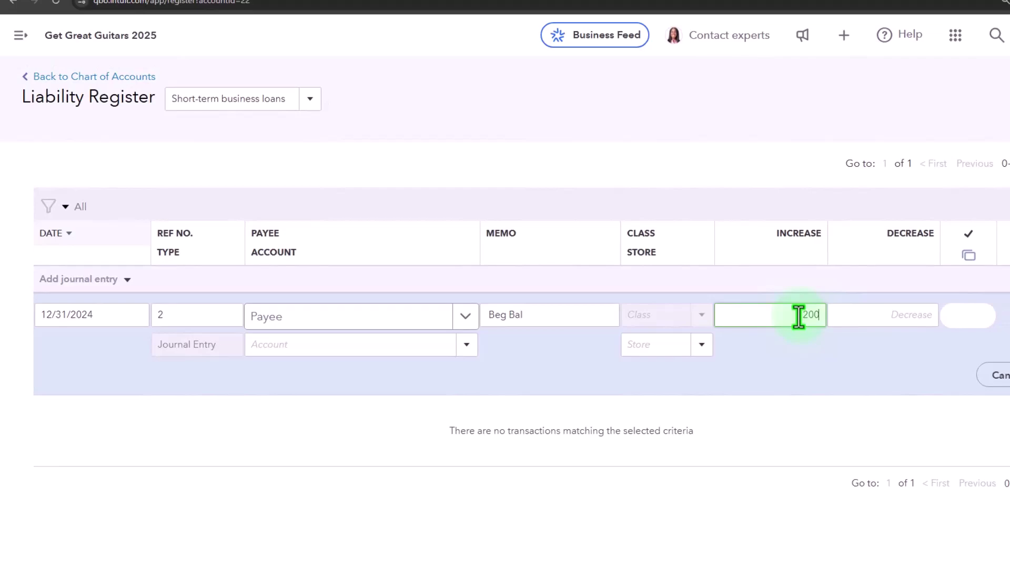
{"action": "type", "text": "0"}
{"action": "key", "text": "Tab"}
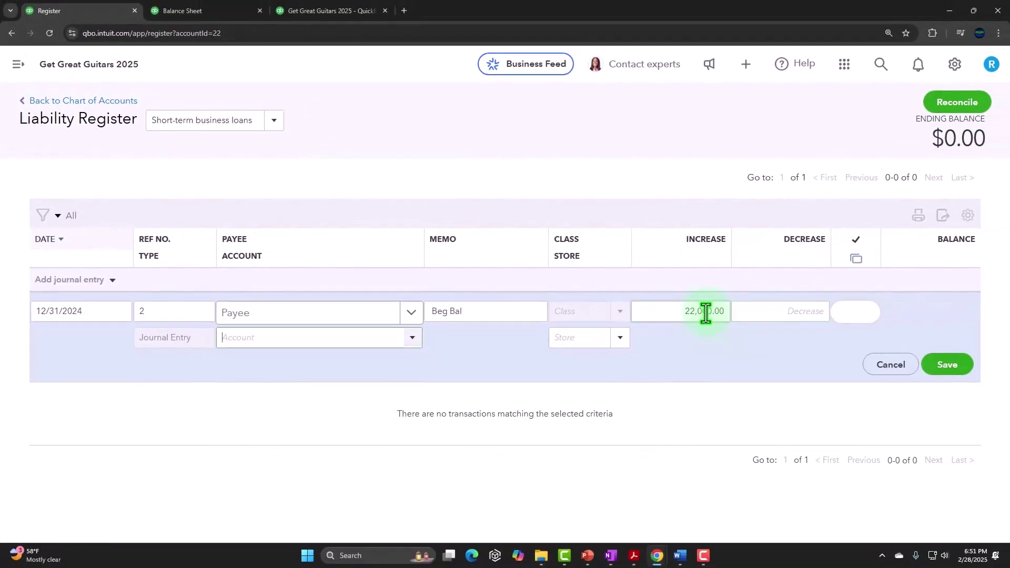
{"action": "type", "text": "Opening balance equity"}
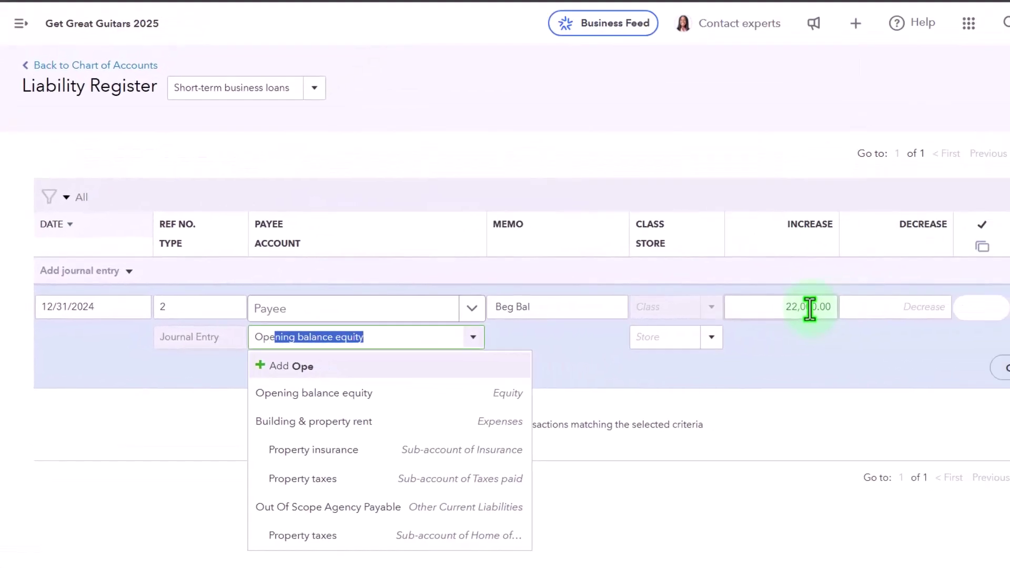
{"action": "key", "text": "Tab"}
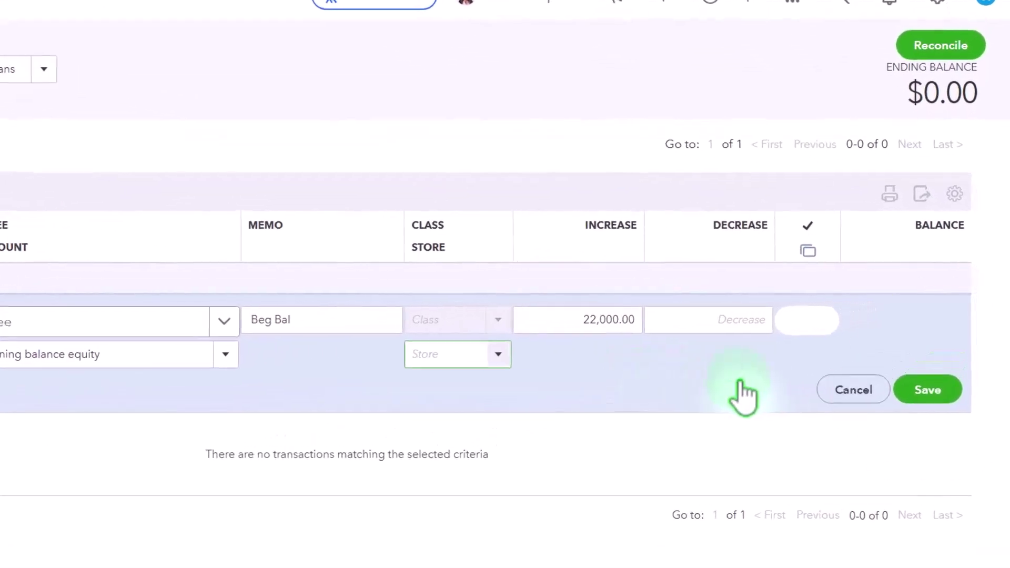
{"action": "left_click", "coordinate": [950, 364]}
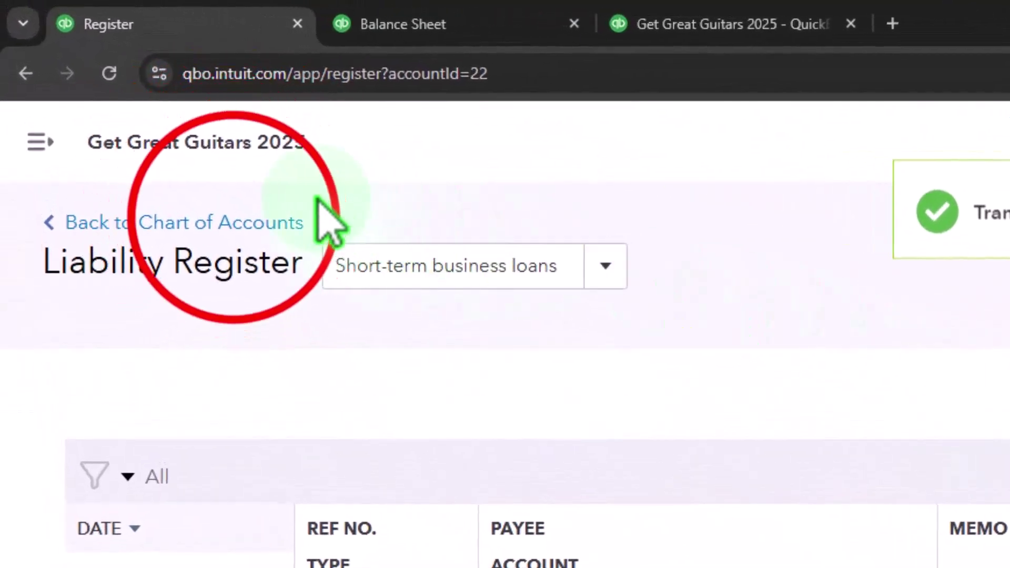
Return to the chart of accounts, rename the Short-term business loans account to Loan Payable after checking the trial balance, and save it.
{"action": "left_click", "coordinate": [236, 221]}
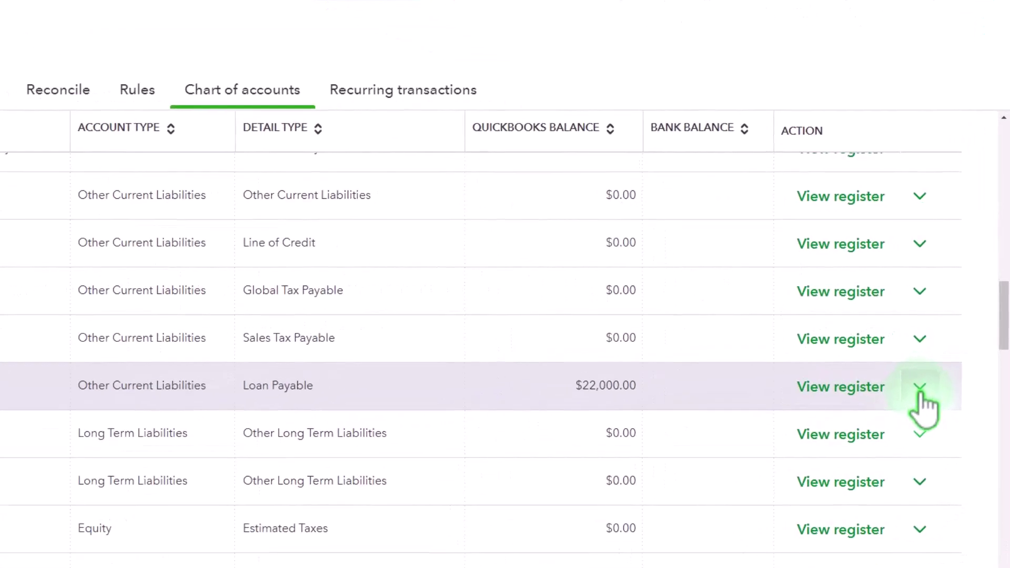
{"action": "left_click", "coordinate": [901, 416]}
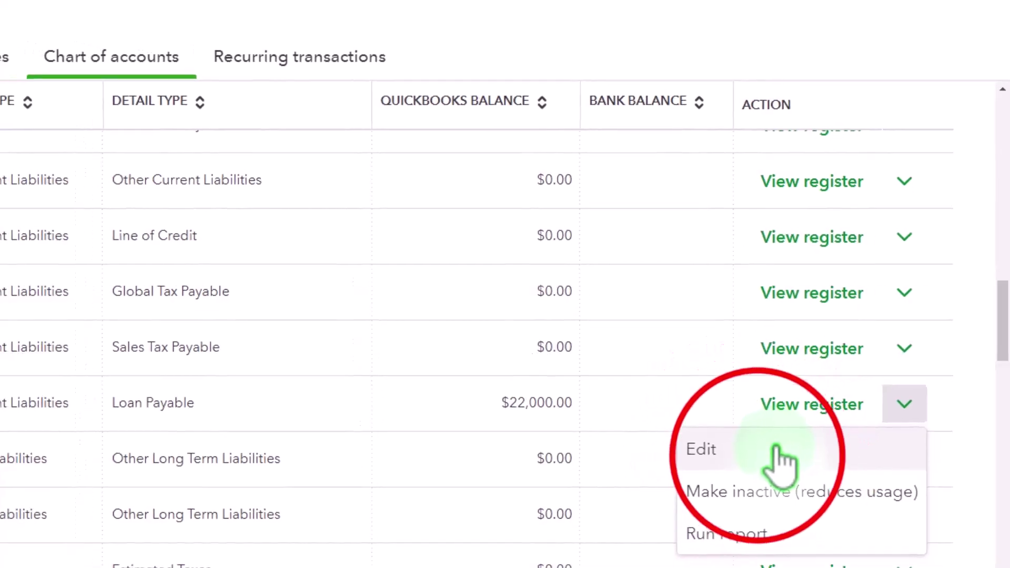
{"action": "left_click", "coordinate": [771, 456]}
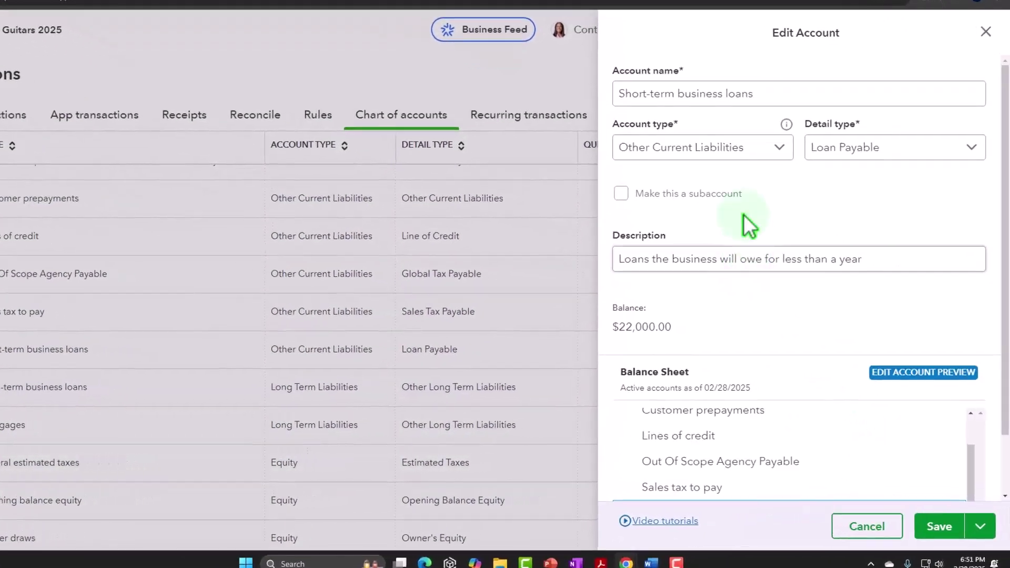
{"action": "left_click_drag", "start_coordinate": [718, 46], "coordinate": [506, 41]}
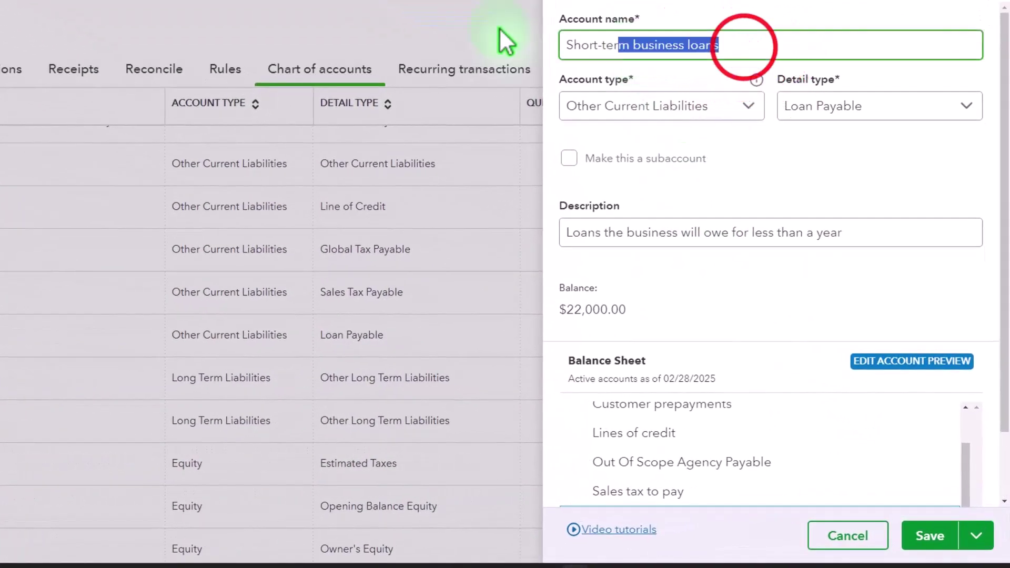
{"action": "type", "text": "Loan Payable"}
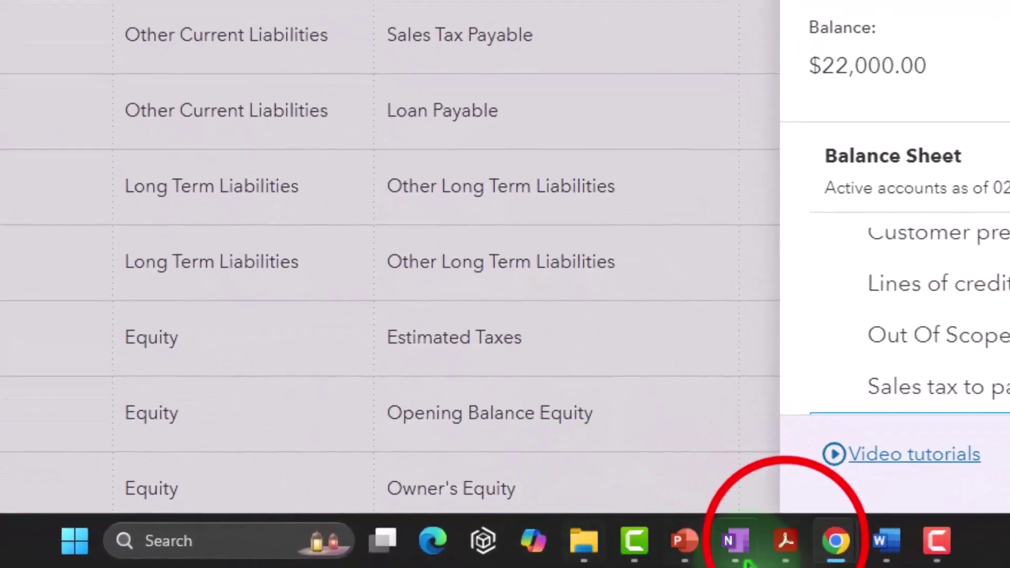
{"action": "left_click", "coordinate": [718, 547]}
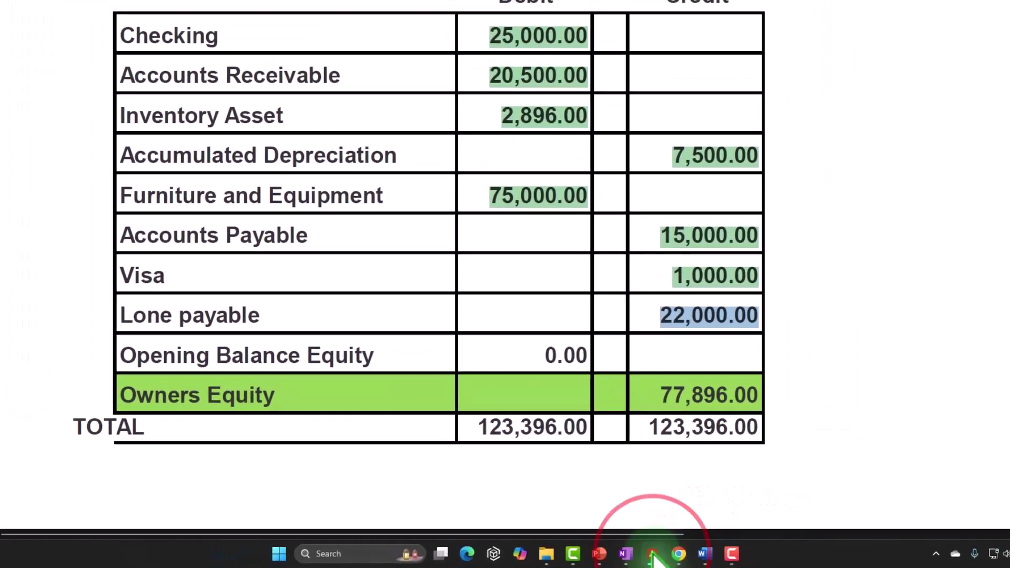
{"action": "left_click", "coordinate": [654, 556]}
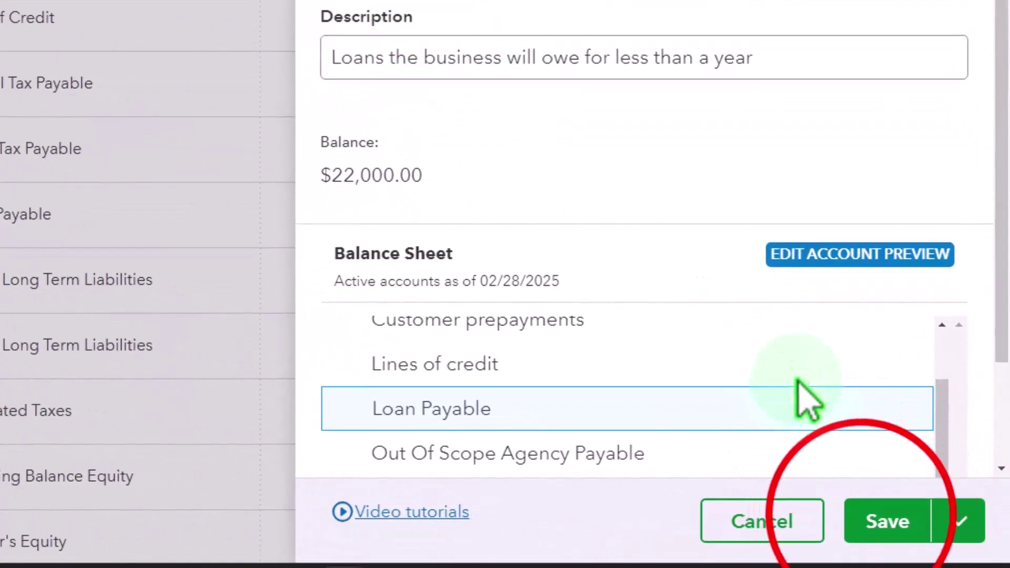
{"action": "left_click", "coordinate": [863, 518]}
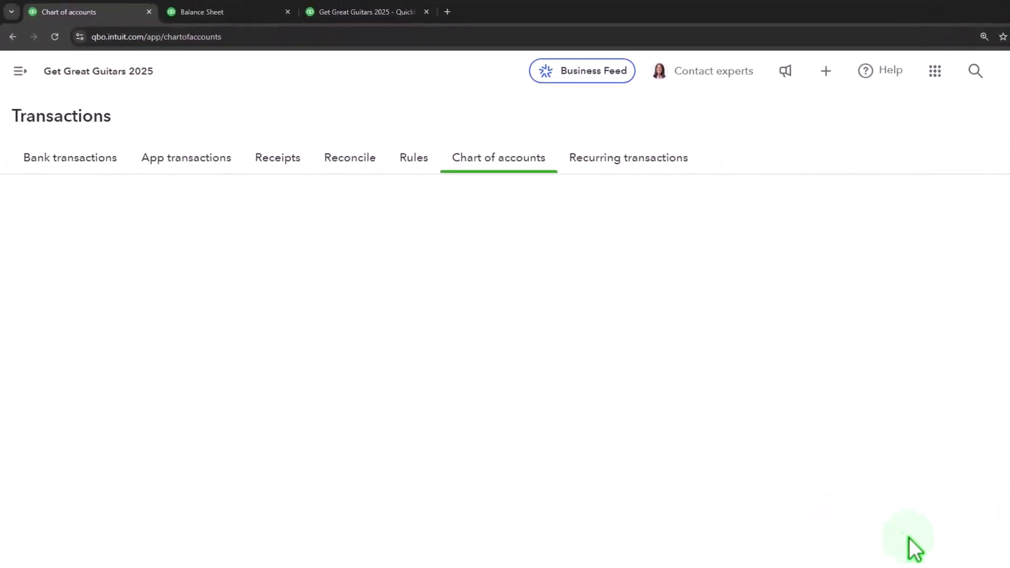
Return to the balance sheet, rerun the report, and examine Loan Payable under Other Current Liabilities.
{"action": "left_click", "coordinate": [378, 19]}
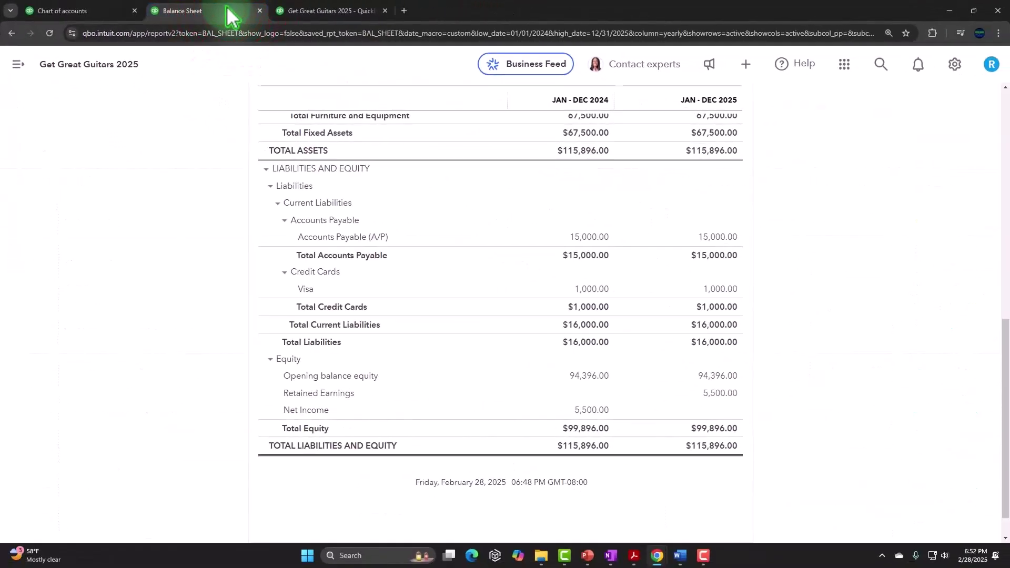
{"action": "scroll", "coordinate": [374, 145], "scroll_direction": "up", "scroll_amount": 10}
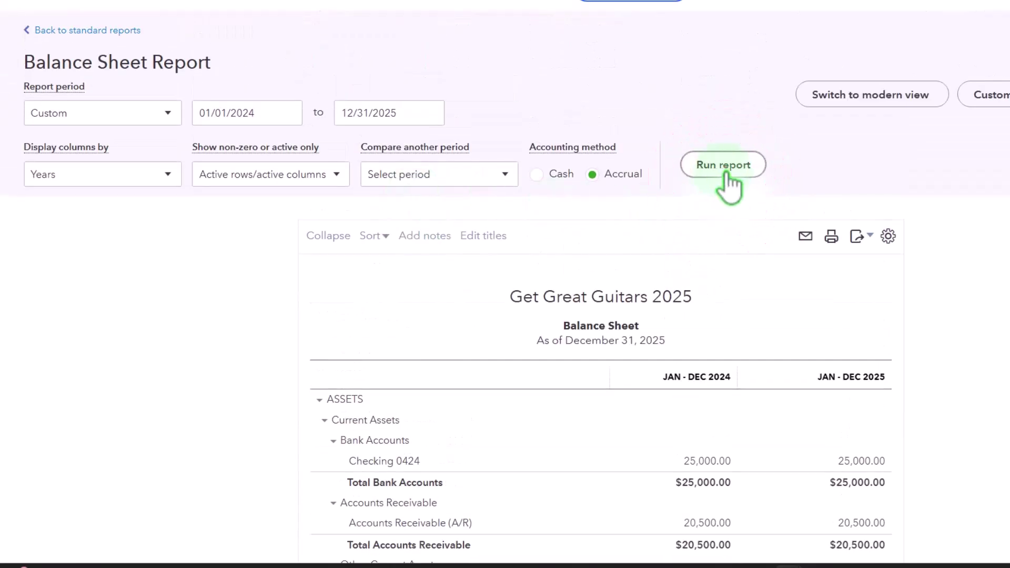
{"action": "scroll", "coordinate": [726, 175], "scroll_direction": "down", "scroll_amount": 12}
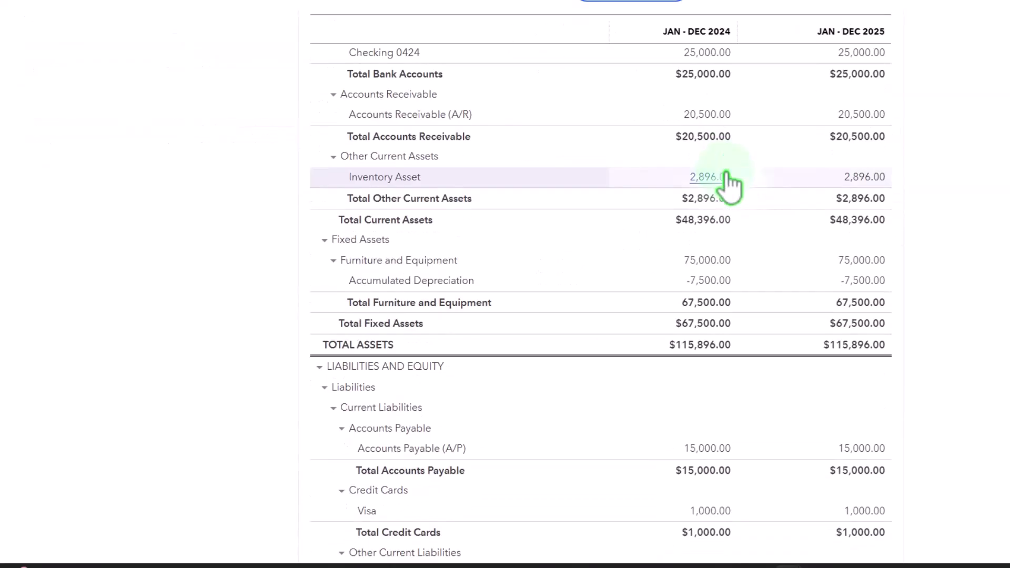
{"action": "scroll", "coordinate": [722, 200], "scroll_direction": "down", "scroll_amount": 3}
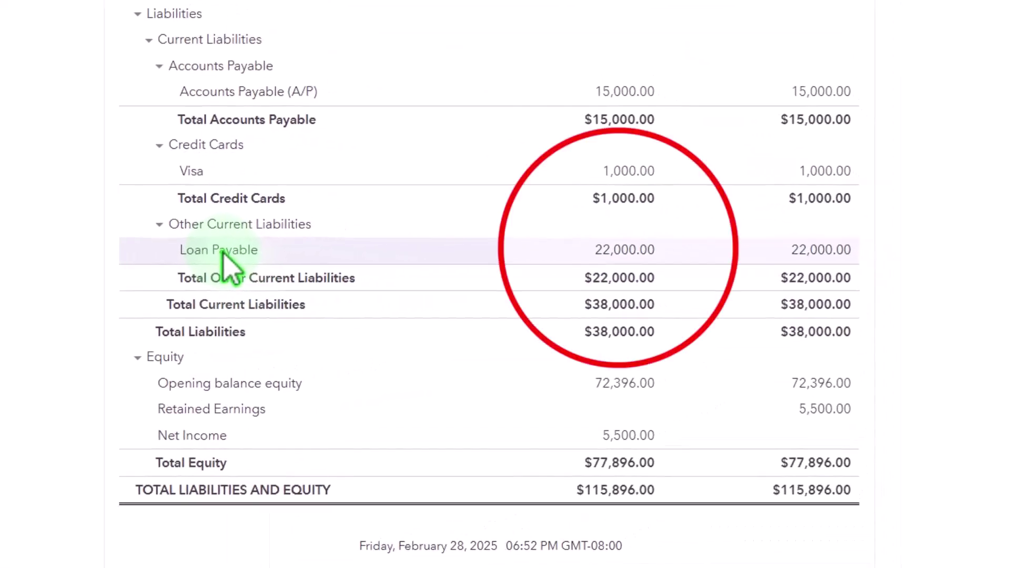
Drill down into the 2024 Loan Payable balance and open the underlying Beg Bal journal entry to review it.
{"action": "left_click", "coordinate": [594, 250]}
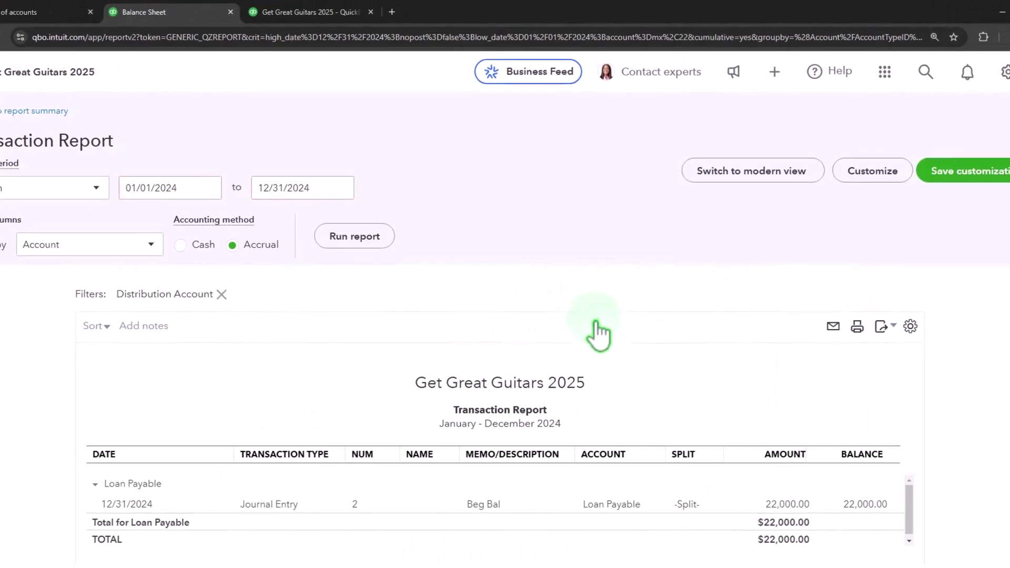
{"action": "scroll", "coordinate": [598, 333], "scroll_direction": "down", "scroll_amount": 2}
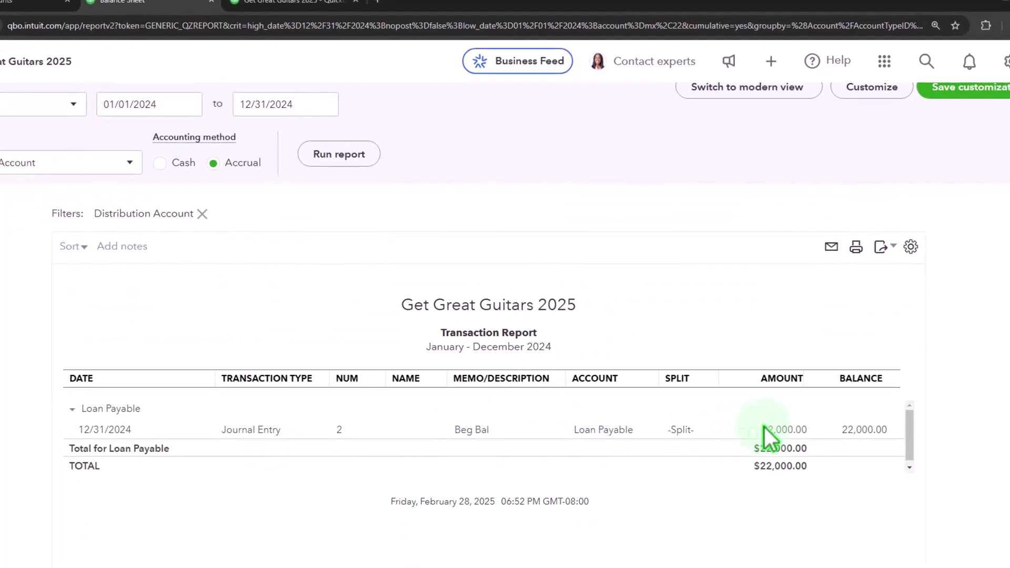
{"action": "left_click", "coordinate": [783, 433]}
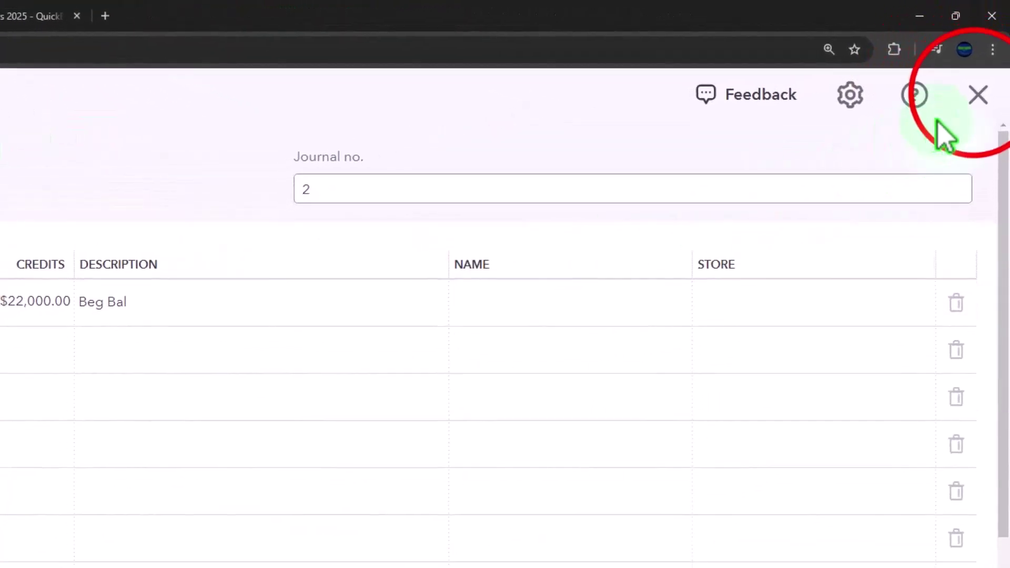
Close the Beg Bal journal entry and go back from the Loan Payable transaction report to the balance sheet.
{"action": "left_click", "coordinate": [978, 95]}
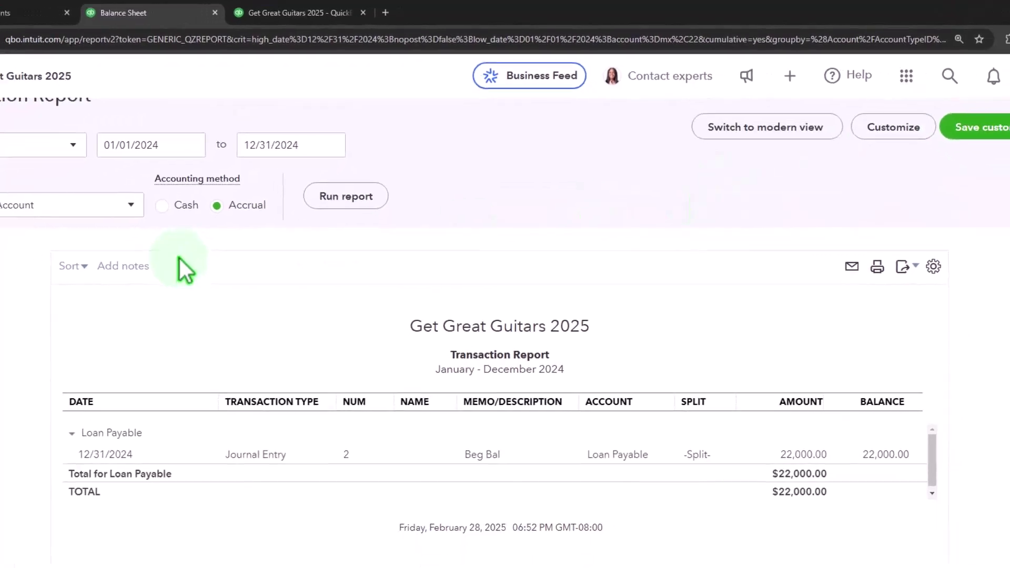
{"action": "scroll", "coordinate": [179, 258], "scroll_direction": "up", "scroll_amount": 3}
{"action": "left_click", "coordinate": [97, 143]}
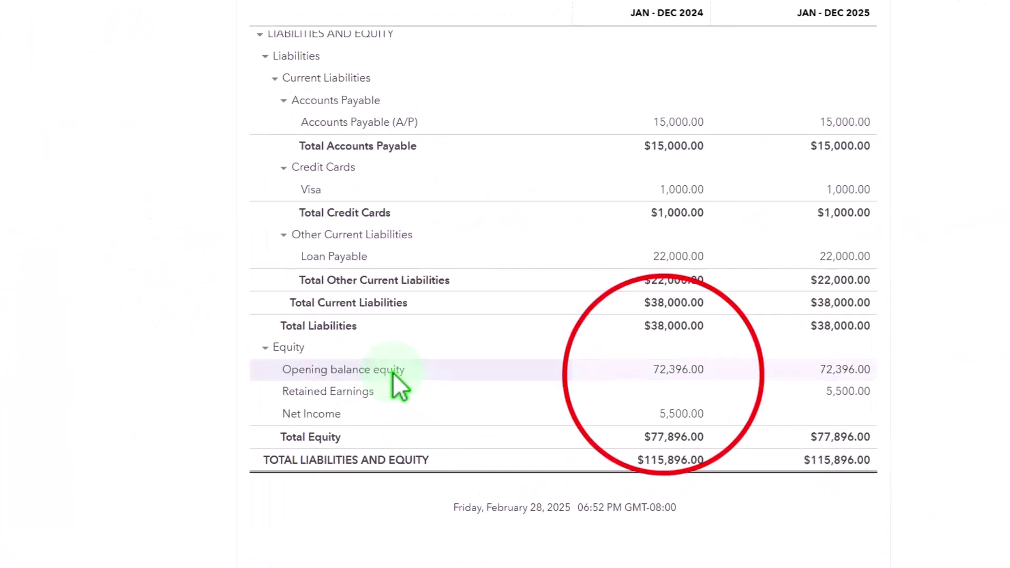
Drill down into the 2024 Opening balance equity amount, review its transactions, and return to the balance sheet.
{"action": "left_click", "coordinate": [677, 372]}
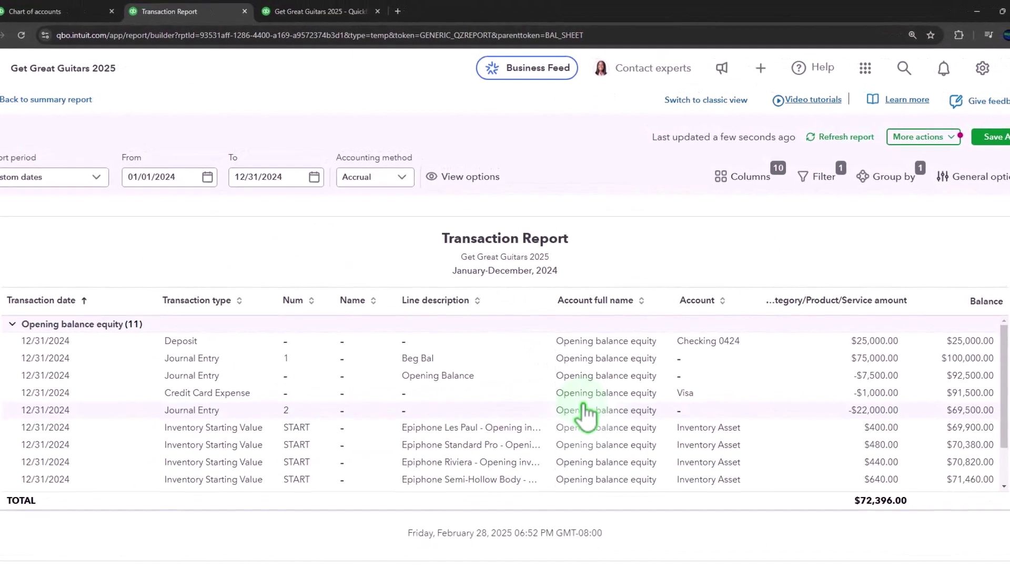
{"action": "scroll", "coordinate": [584, 408], "scroll_direction": "down", "scroll_amount": 3}
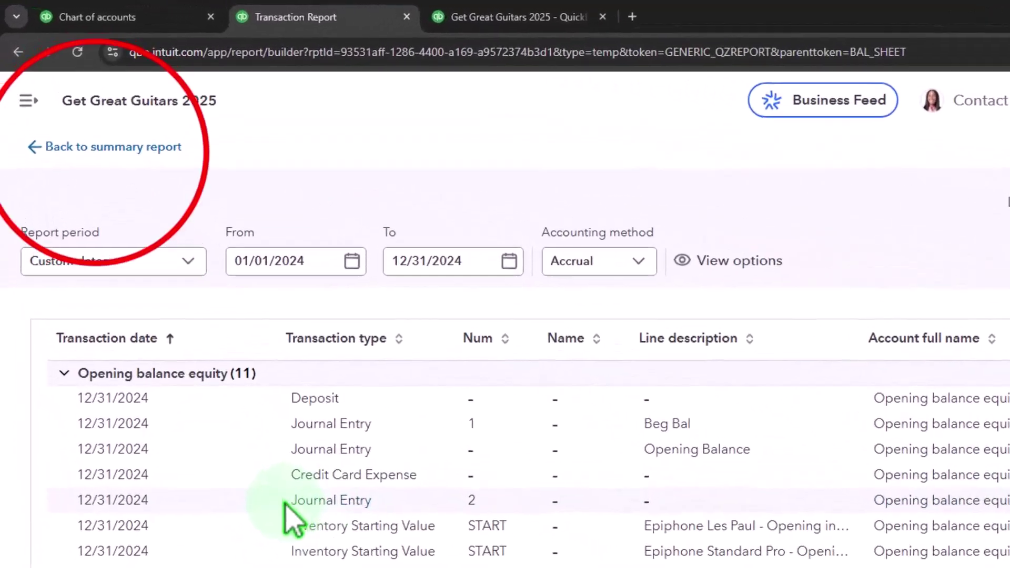
{"action": "left_click", "coordinate": [50, 148]}
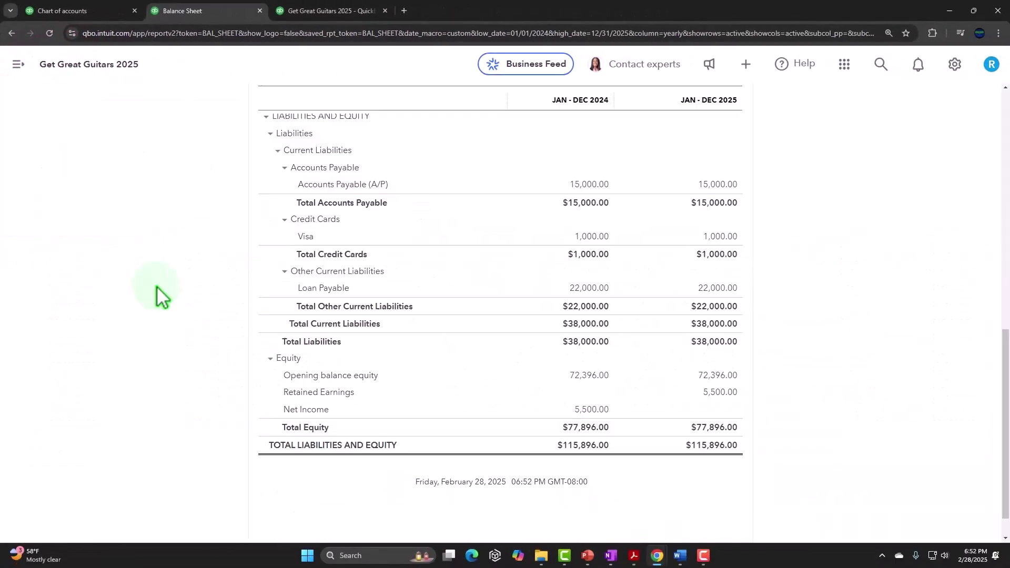
Compare the balance sheet's accounts with the trial balance in Acrobat, then switch back to QuickBooks Online.
{"action": "scroll", "coordinate": [158, 289], "scroll_direction": "up", "scroll_amount": 6}
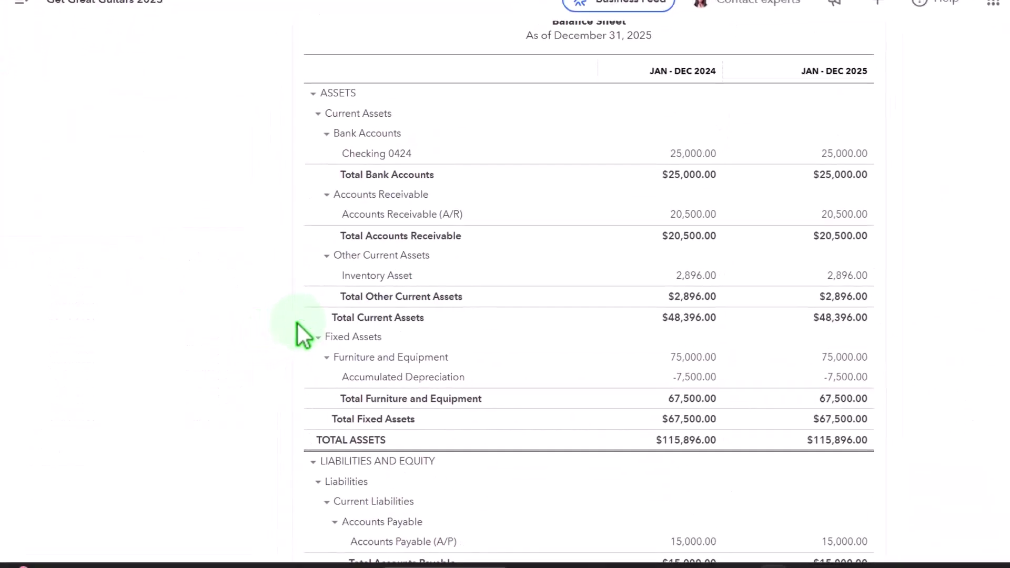
{"action": "left_click", "coordinate": [635, 556]}
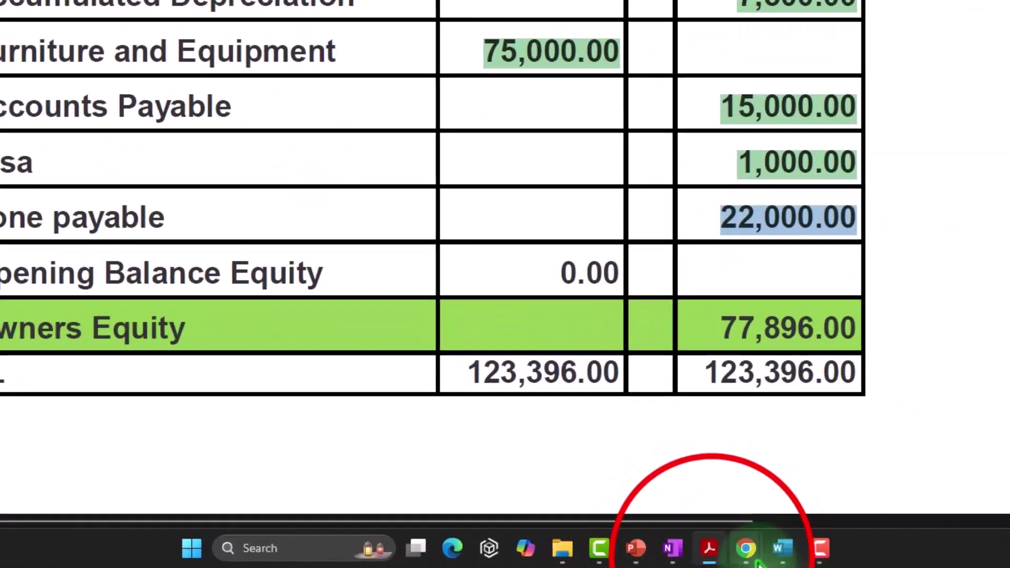
{"action": "left_click", "coordinate": [747, 549]}
{"action": "left_click", "coordinate": [811, 463]}
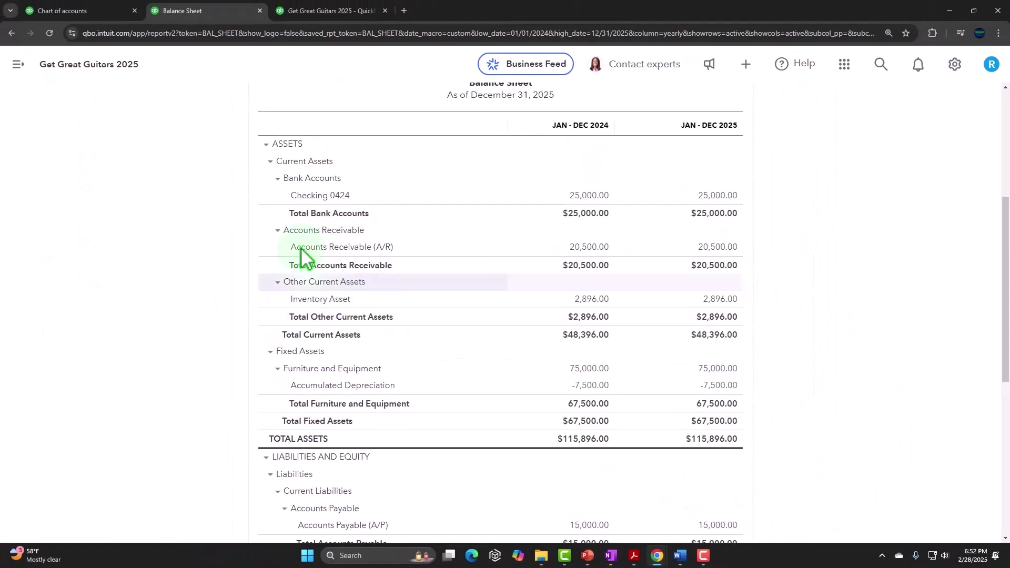
Replace the chart of accounts page with the standard Trial Balance report, found by searching for "Trial", and collapse the navigation menu.
{"action": "left_click", "coordinate": [89, 11]}
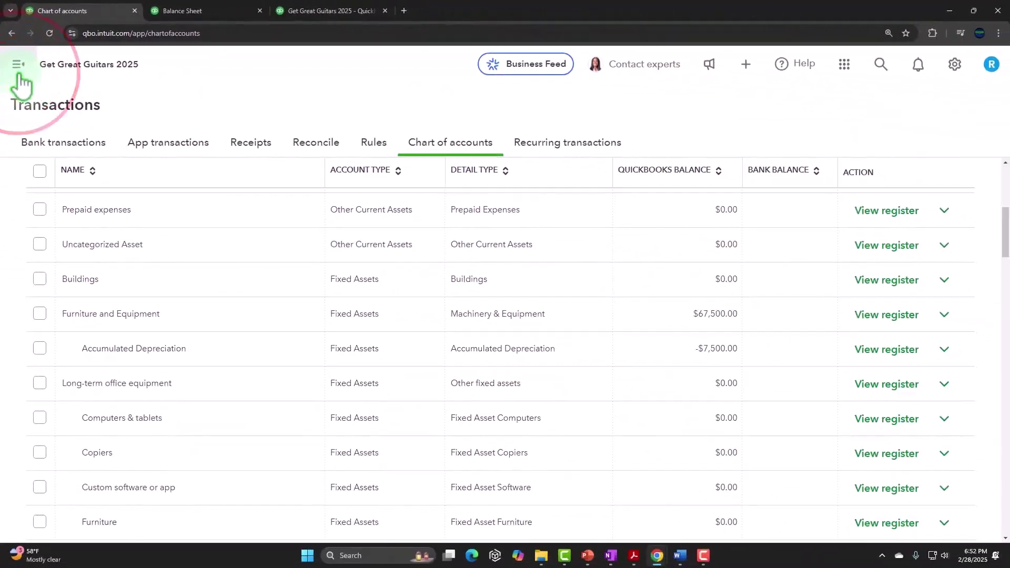
{"action": "left_click", "coordinate": [19, 65]}
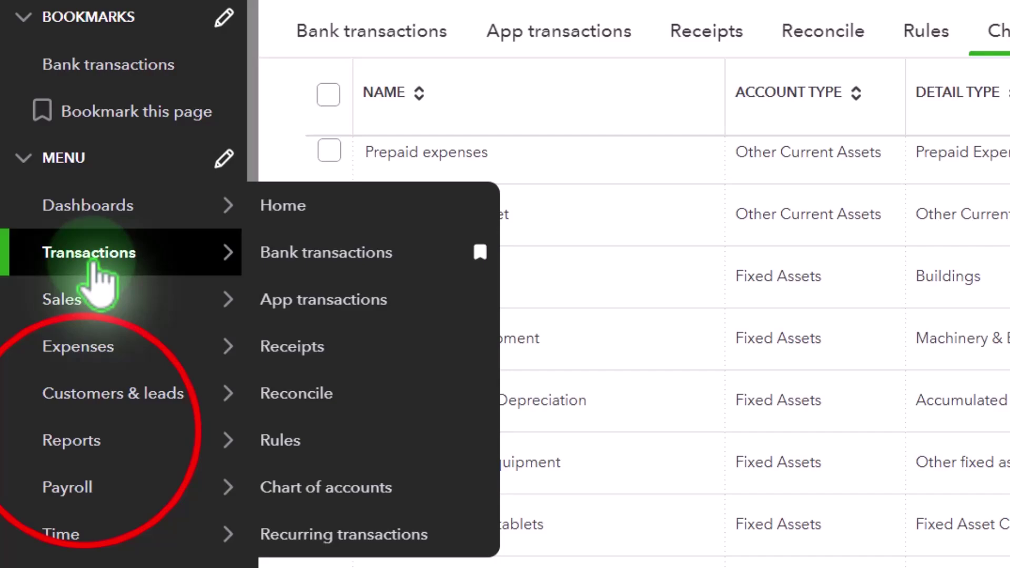
{"action": "left_click", "coordinate": [52, 369]}
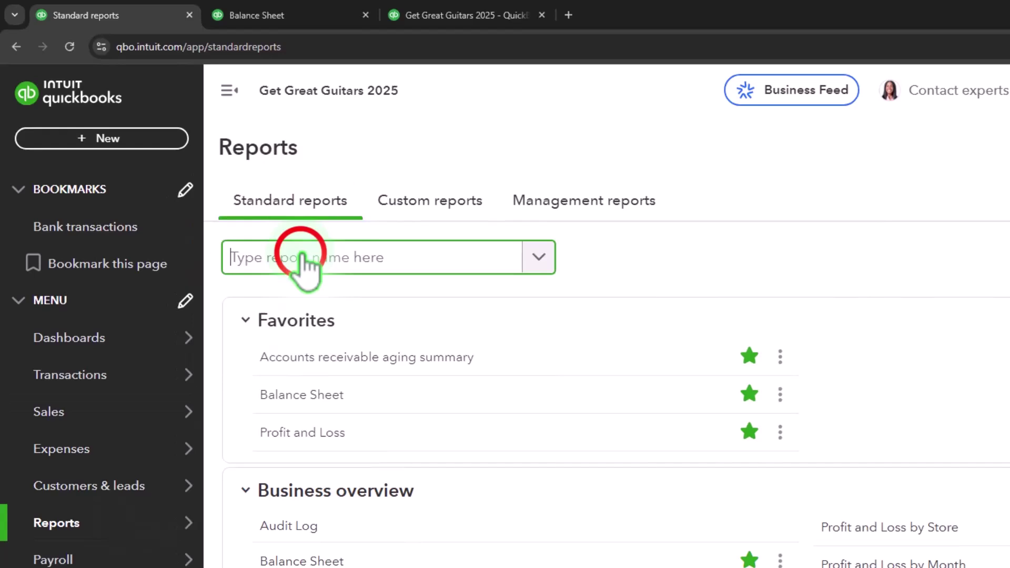
{"action": "left_click", "coordinate": [303, 256]}
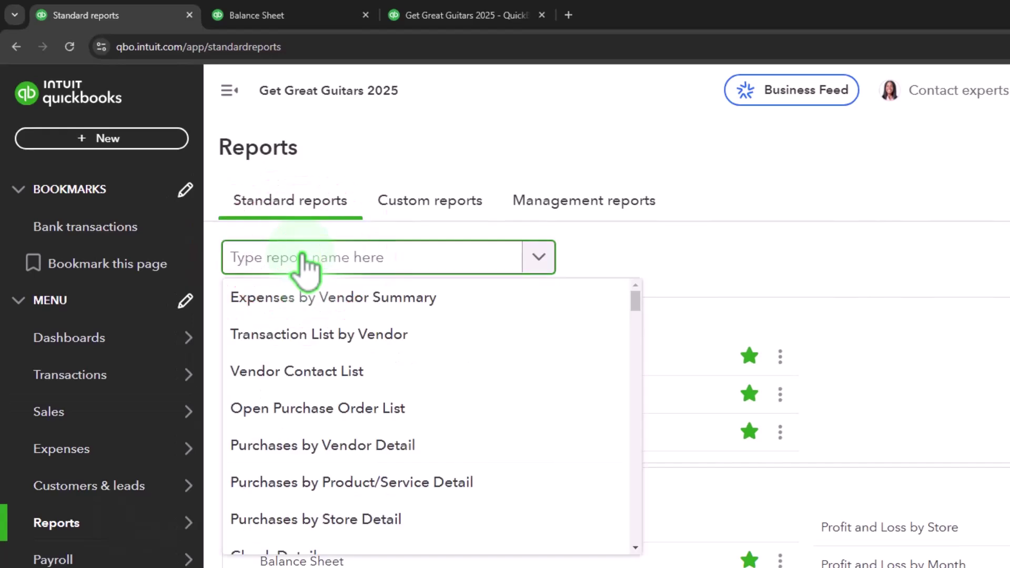
{"action": "type", "text": "Trial"}
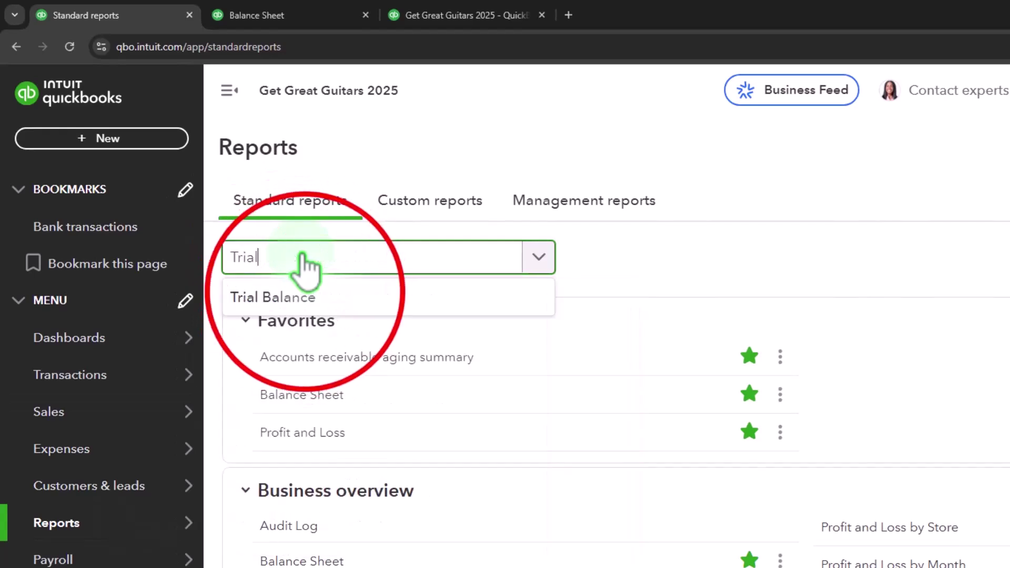
{"action": "left_click", "coordinate": [295, 296]}
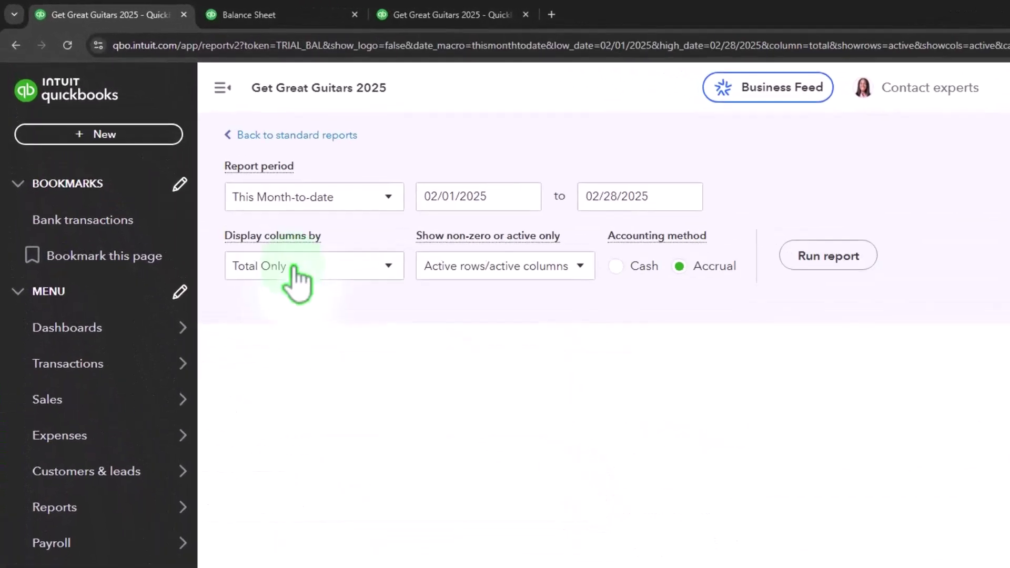
{"action": "left_click", "coordinate": [223, 88]}
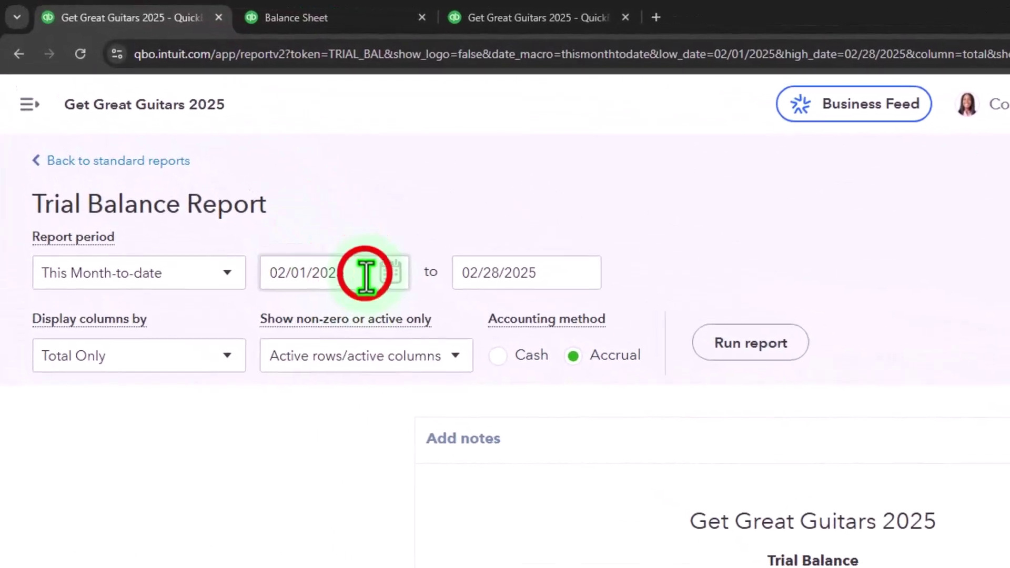
Set the Trial Balance report dates to 01/01/2024 through 12/31/2024 and run the report.
{"action": "left_click", "coordinate": [366, 273]}
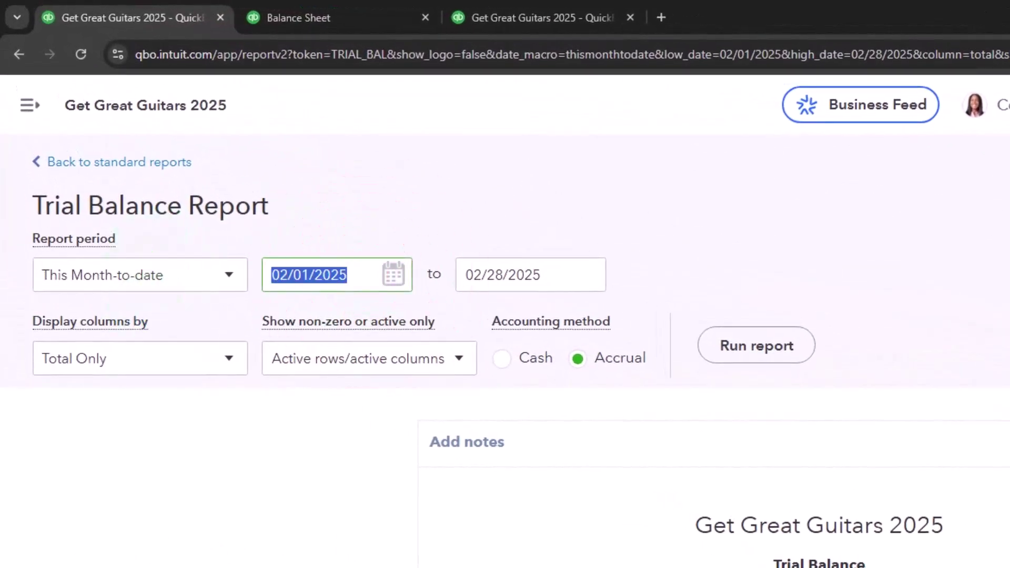
{"action": "key", "text": "Tab"}
{"action": "type", "text": "1"}
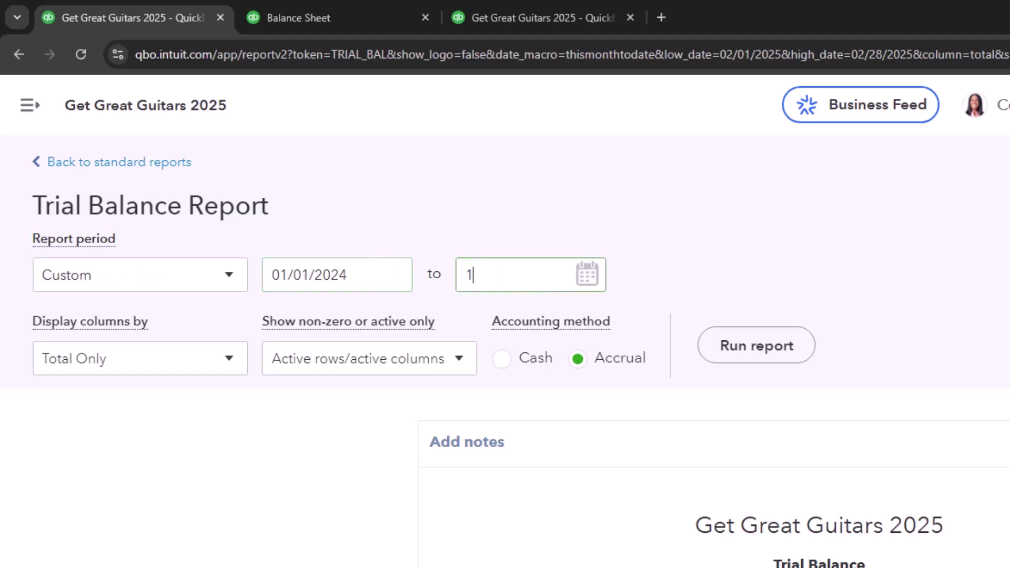
{"action": "type", "text": "2/31/2024"}
{"action": "key", "text": "Tab"}
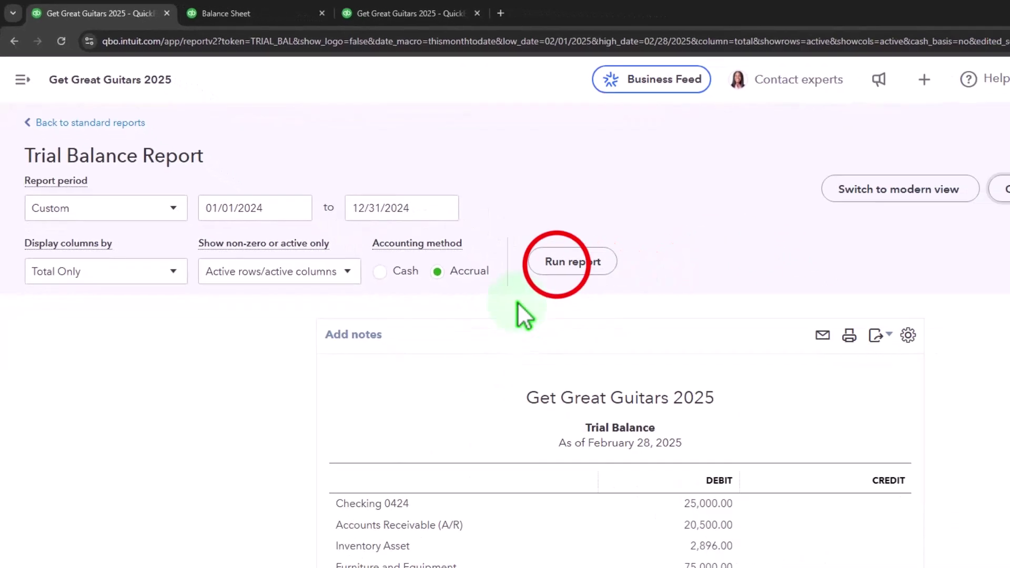
{"action": "left_click", "coordinate": [757, 346]}
Compare the asset debit balances in the Trial Balance report with those in the Acrobat file Beginning Balances TB.pdf.
{"action": "scroll", "coordinate": [210, 315], "scroll_direction": "down", "scroll_amount": 4}
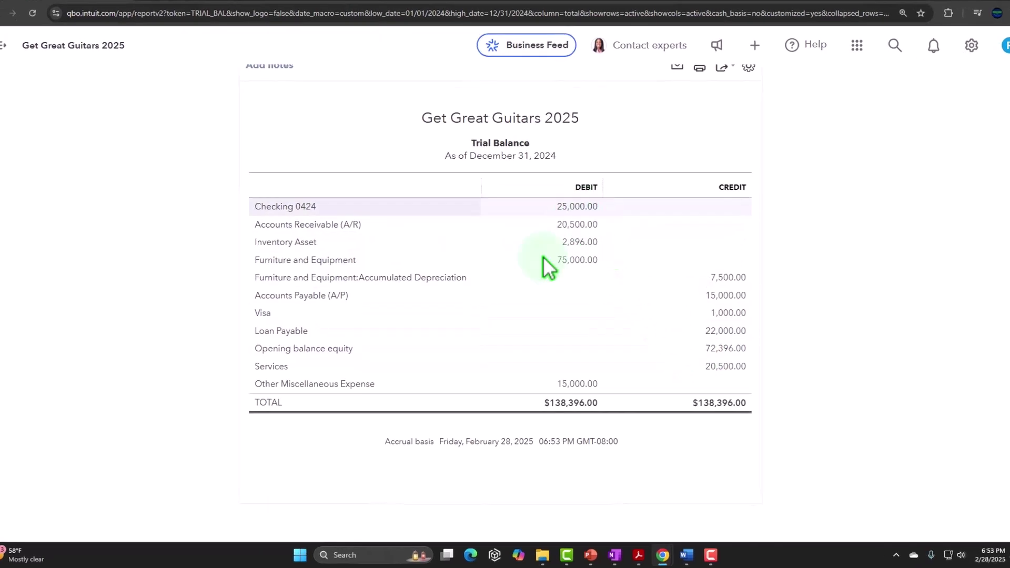
{"action": "left_click", "coordinate": [701, 549]}
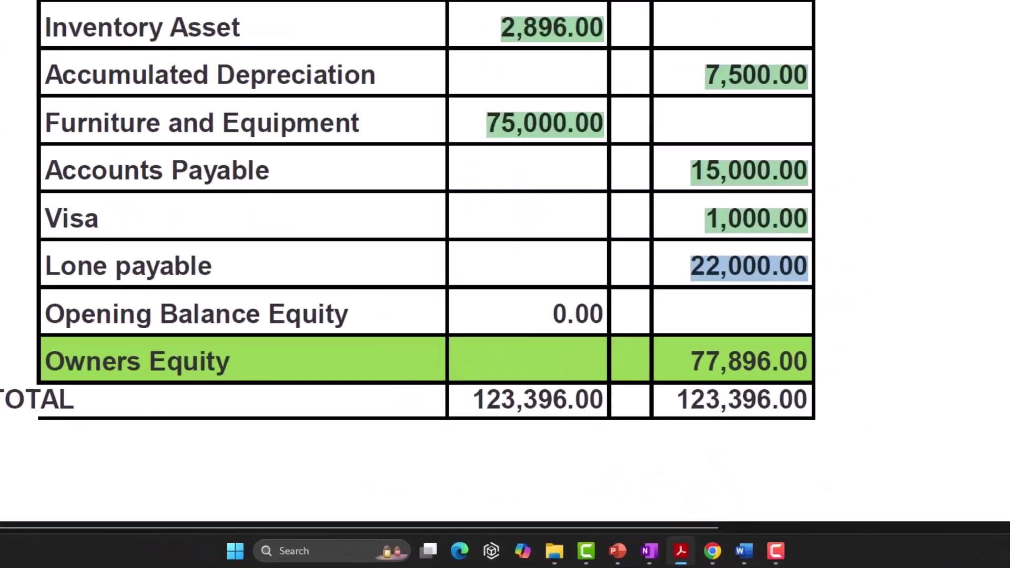
{"action": "left_click", "coordinate": [713, 551]}
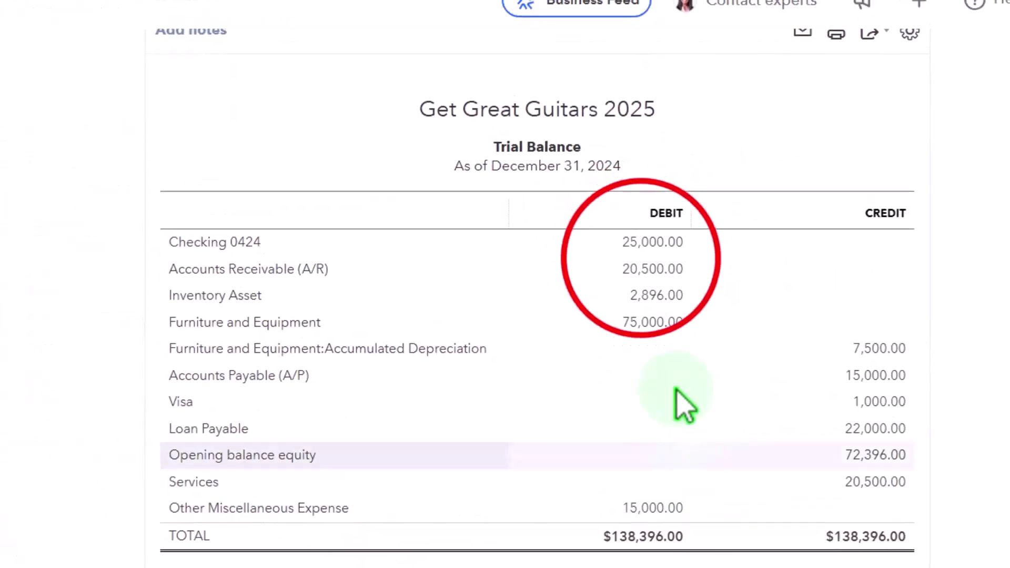
{"action": "left_click", "coordinate": [713, 551]}
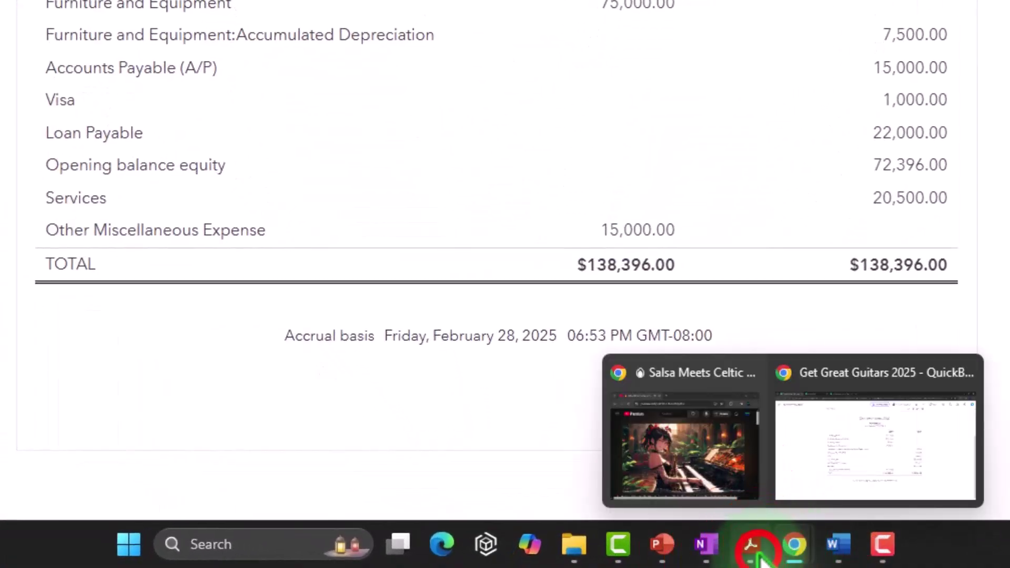
{"action": "left_click", "coordinate": [756, 550]}
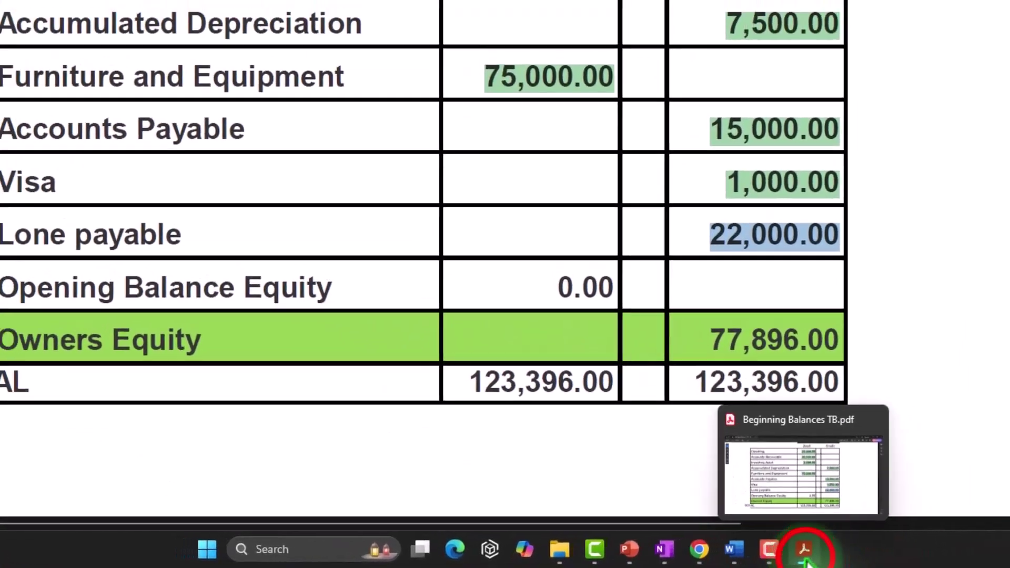
{"action": "left_click", "coordinate": [713, 556]}
{"action": "left_click", "coordinate": [713, 557]}
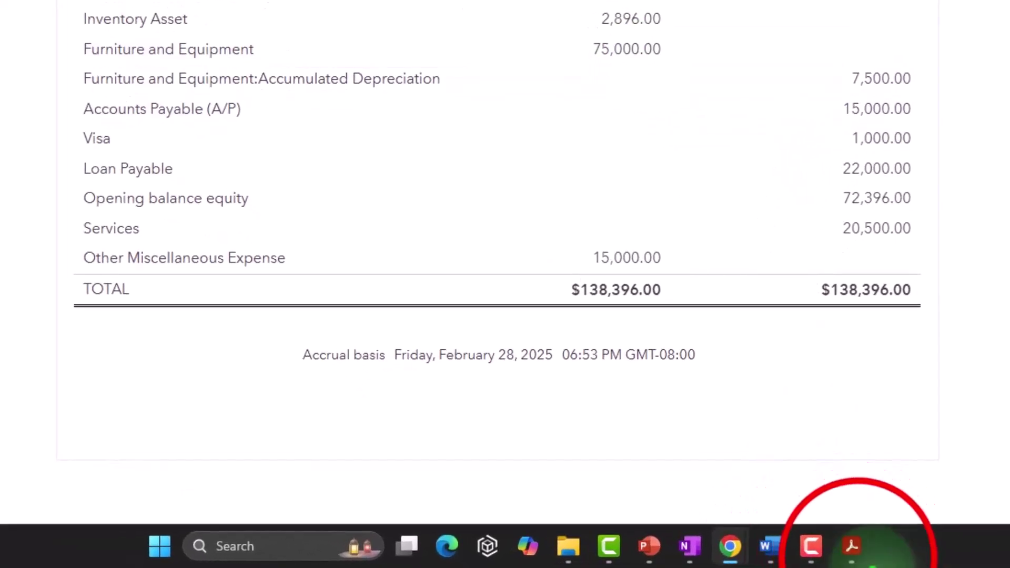
{"action": "left_click", "coordinate": [732, 556]}
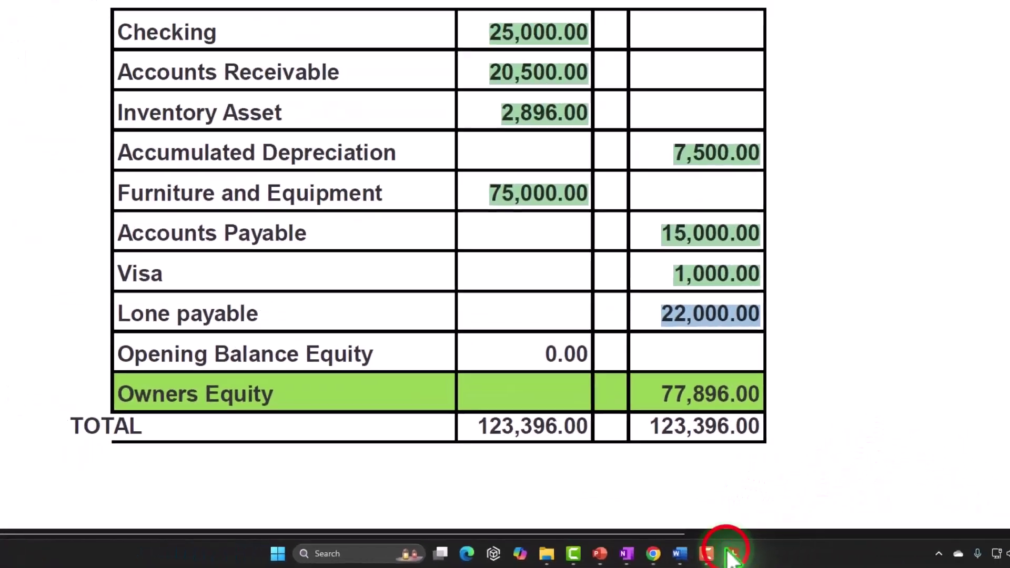
{"action": "left_click", "coordinate": [855, 547]}
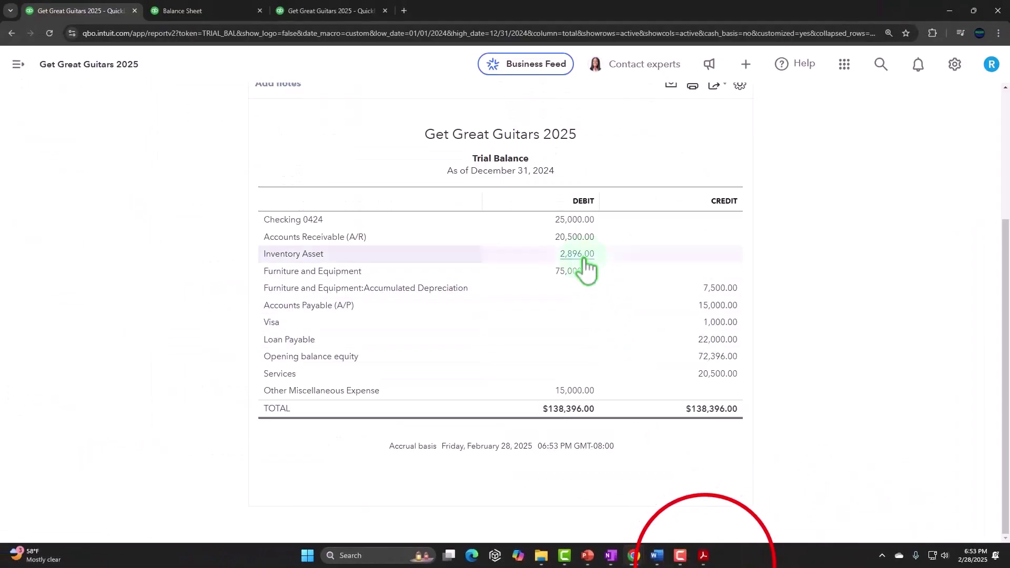
{"action": "left_click", "coordinate": [704, 556]}
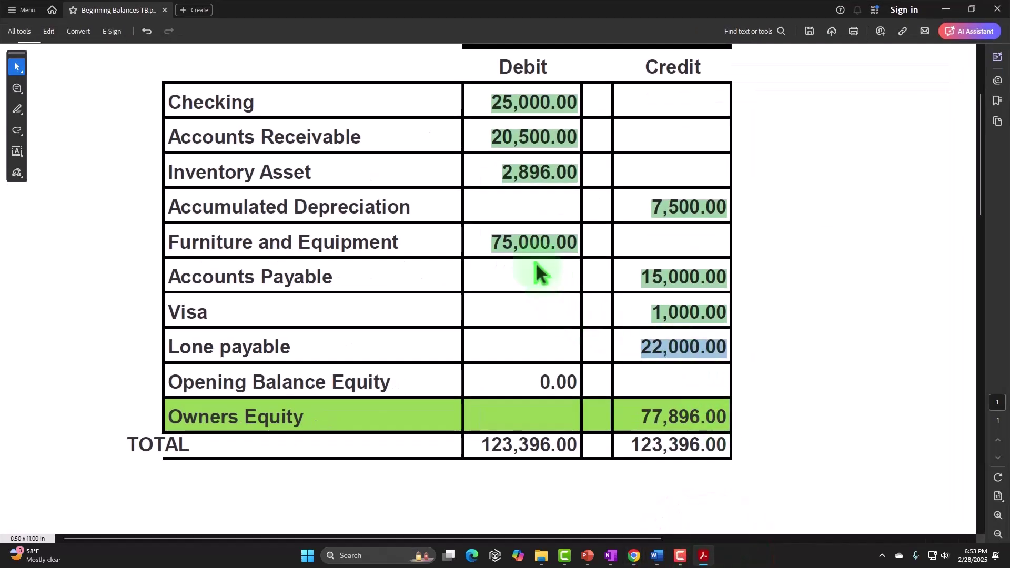
Compare the accumulated depreciation, liability, equity and total amounts between the Trial Balance report and the Acrobat file.
{"action": "left_click", "coordinate": [703, 557]}
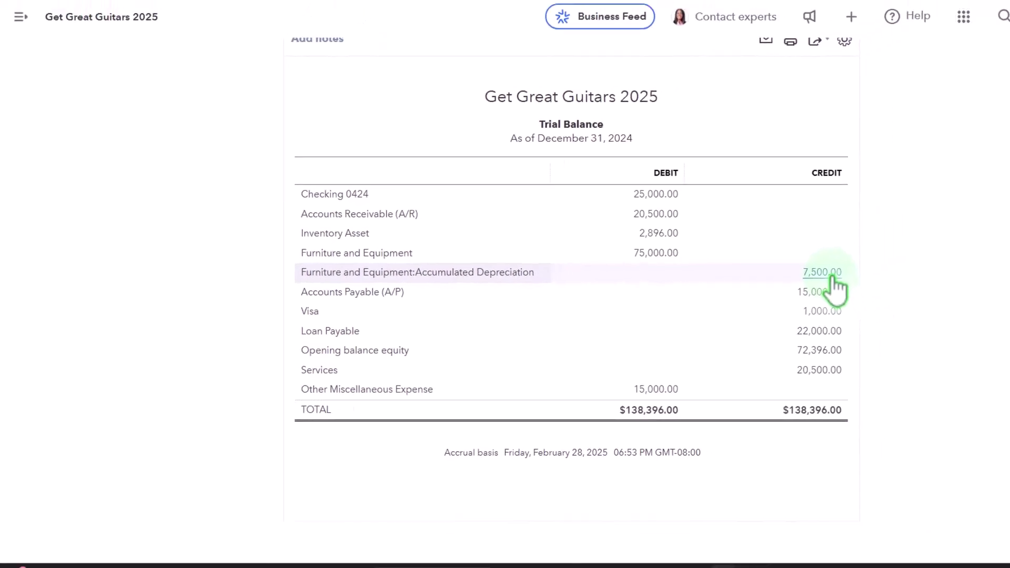
{"action": "mouse_move", "coordinate": [803, 567]}
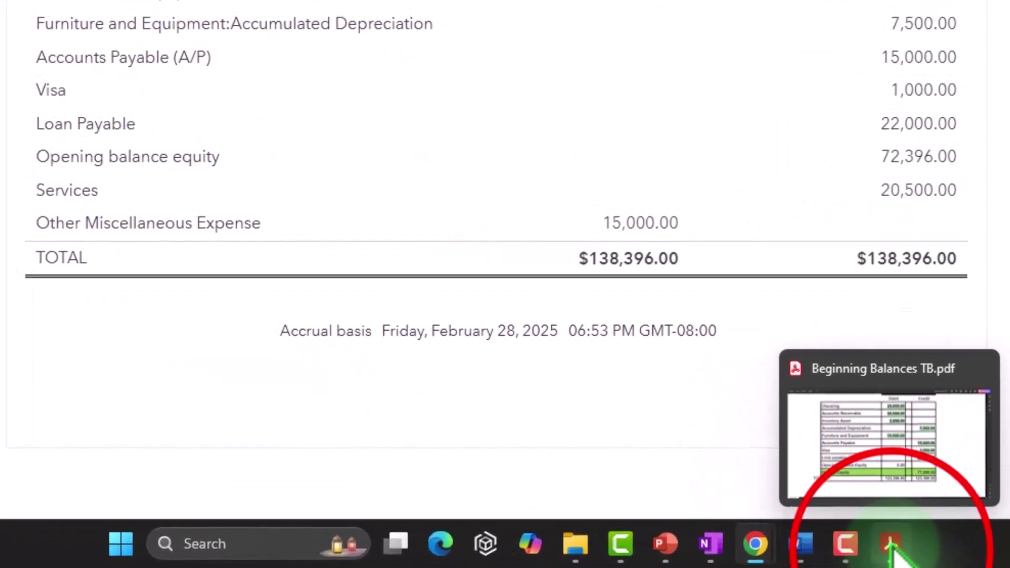
{"action": "left_click", "coordinate": [890, 546]}
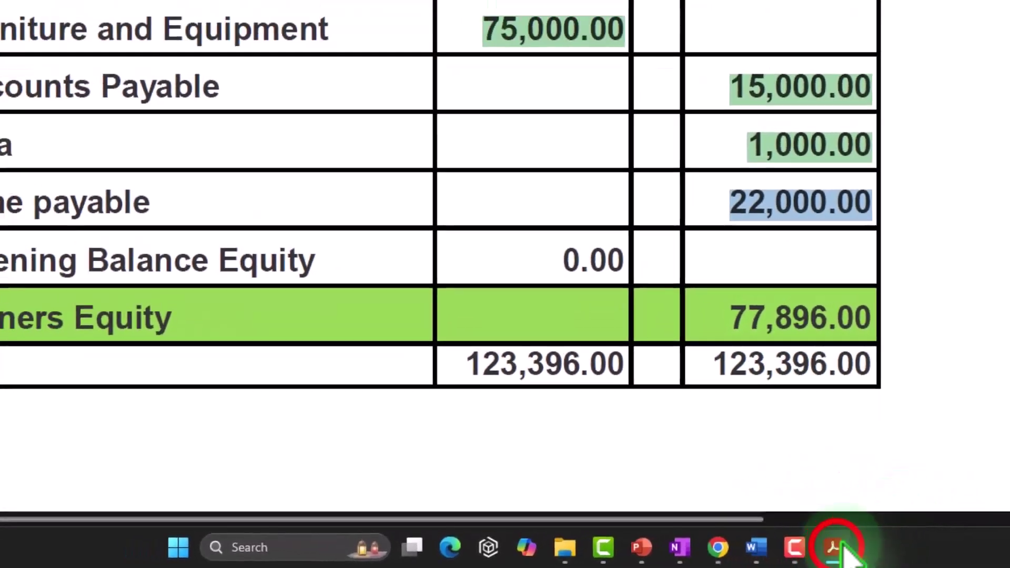
{"action": "left_click", "coordinate": [703, 556]}
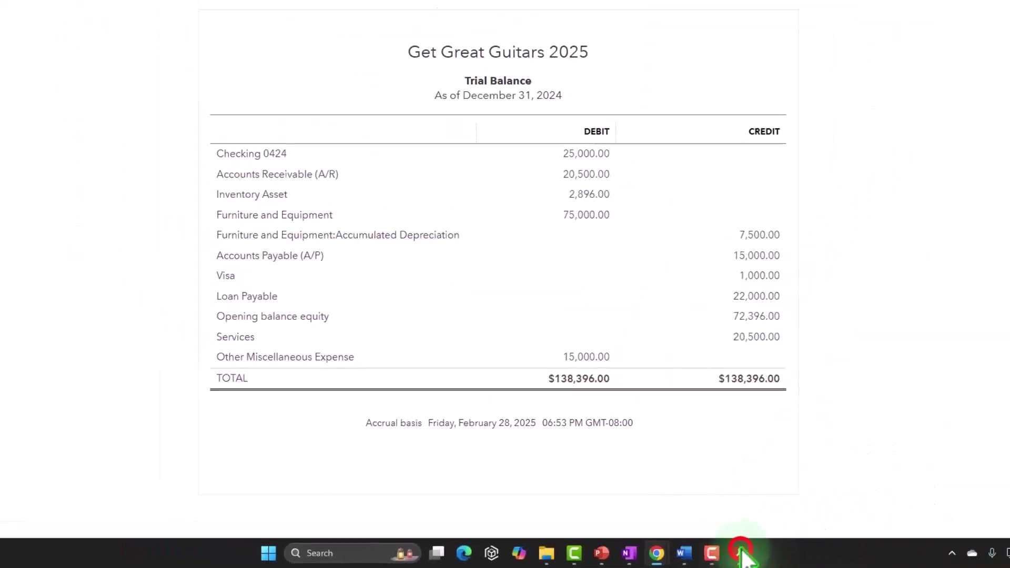
{"action": "left_click", "coordinate": [740, 551]}
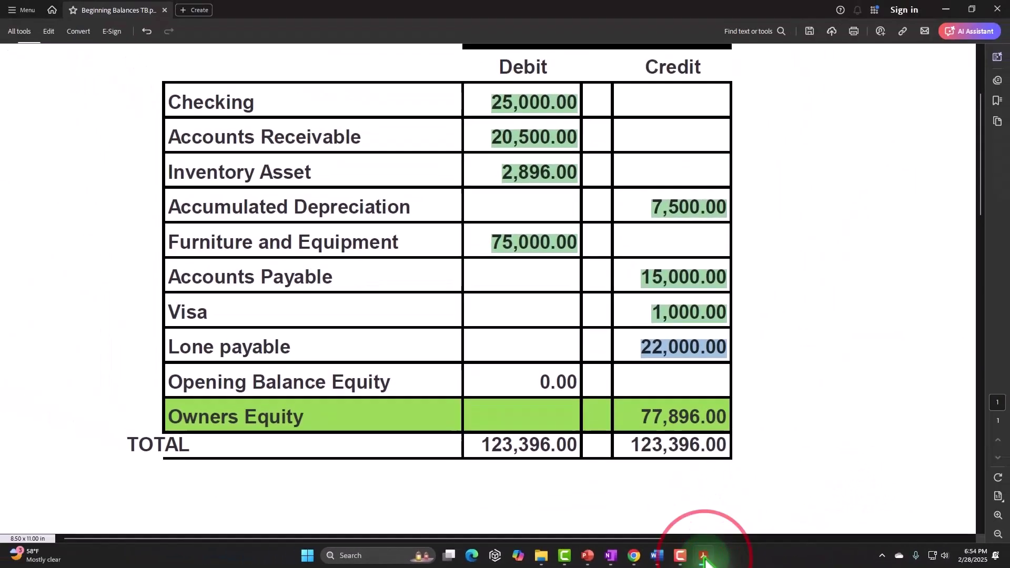
{"action": "left_click", "coordinate": [704, 556]}
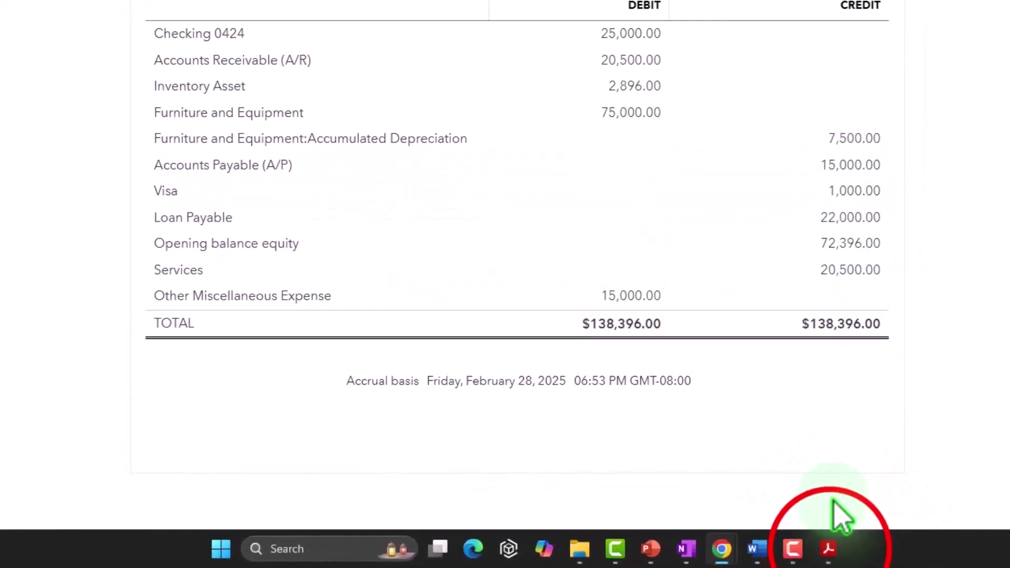
{"action": "left_click", "coordinate": [847, 549]}
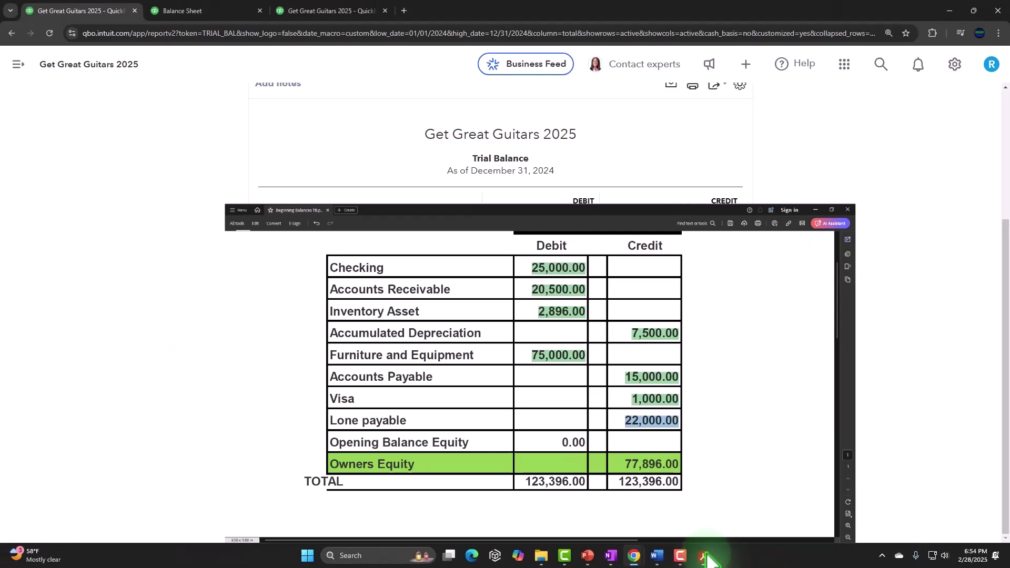
{"action": "left_click", "coordinate": [707, 555]}
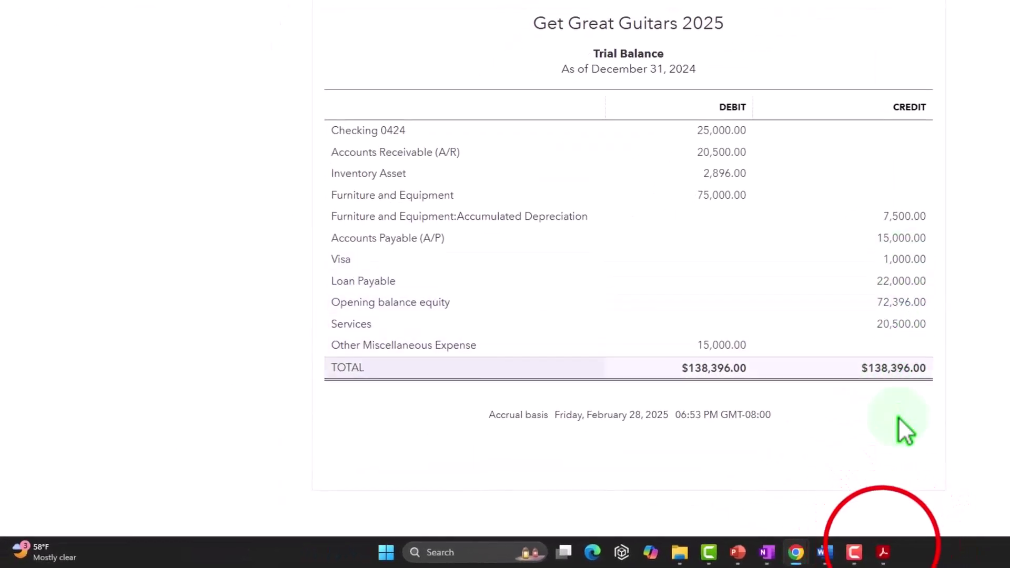
Highlight the 22,000.00 loan payable credit in the Acrobat file Beginning Balances TB.pdf as verified.
{"action": "left_click", "coordinate": [884, 551]}
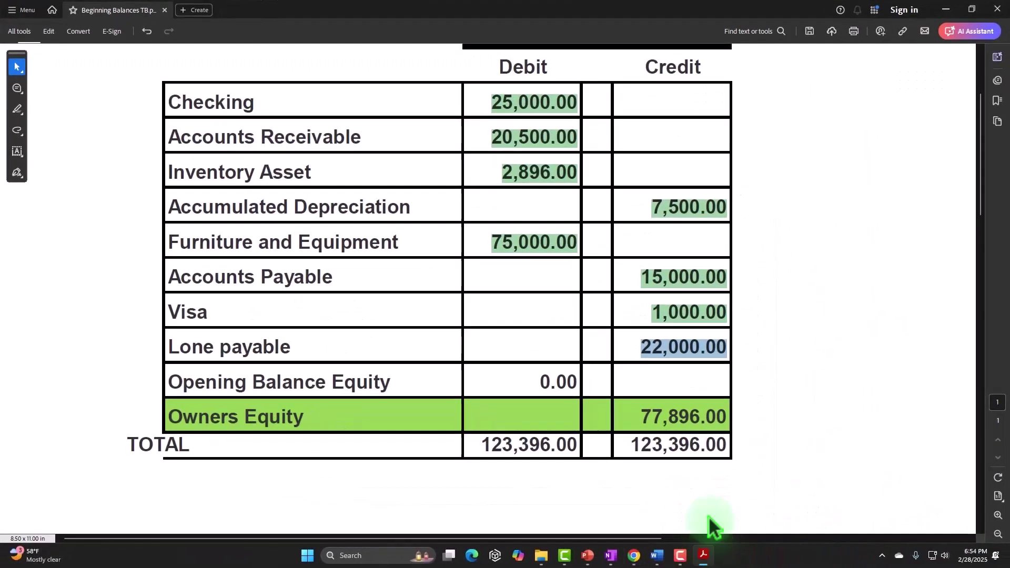
{"action": "right_click", "coordinate": [704, 347]}
{"action": "mouse_move", "coordinate": [722, 399]}
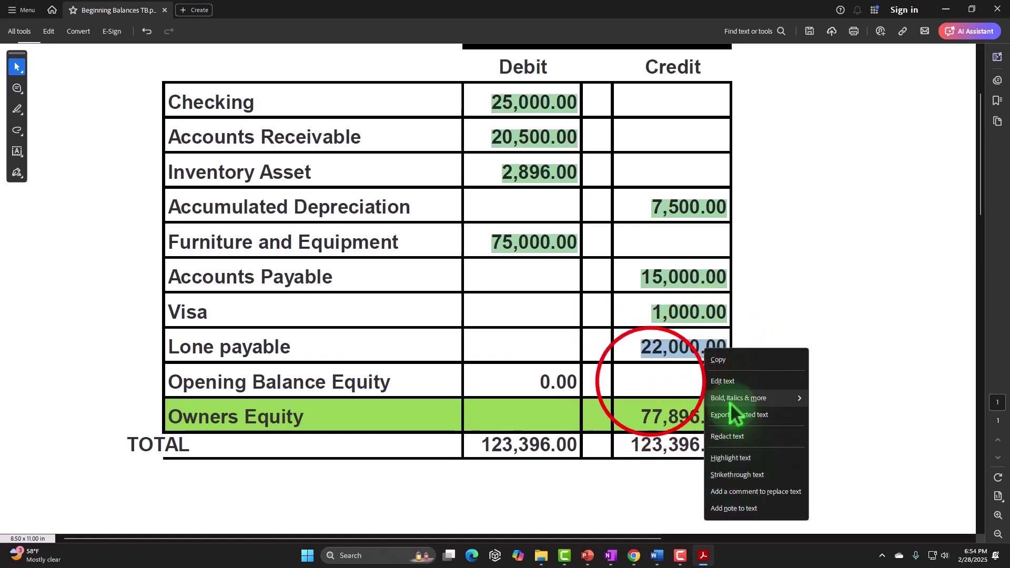
{"action": "left_click", "coordinate": [644, 350]}
{"action": "left_click_drag", "start_coordinate": [642, 346], "coordinate": [725, 357]}
{"action": "left_click", "coordinate": [776, 370]}
{"action": "left_click", "coordinate": [781, 364]}
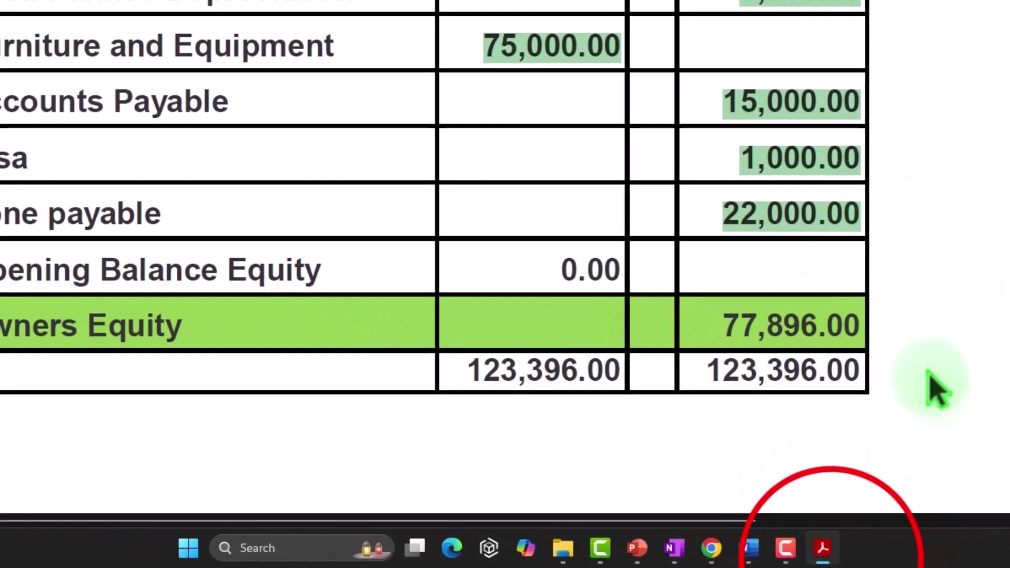
Open the Windows Calculator and bring the QuickBooks Trial Balance report back into view behind it.
{"action": "left_click", "coordinate": [821, 555]}
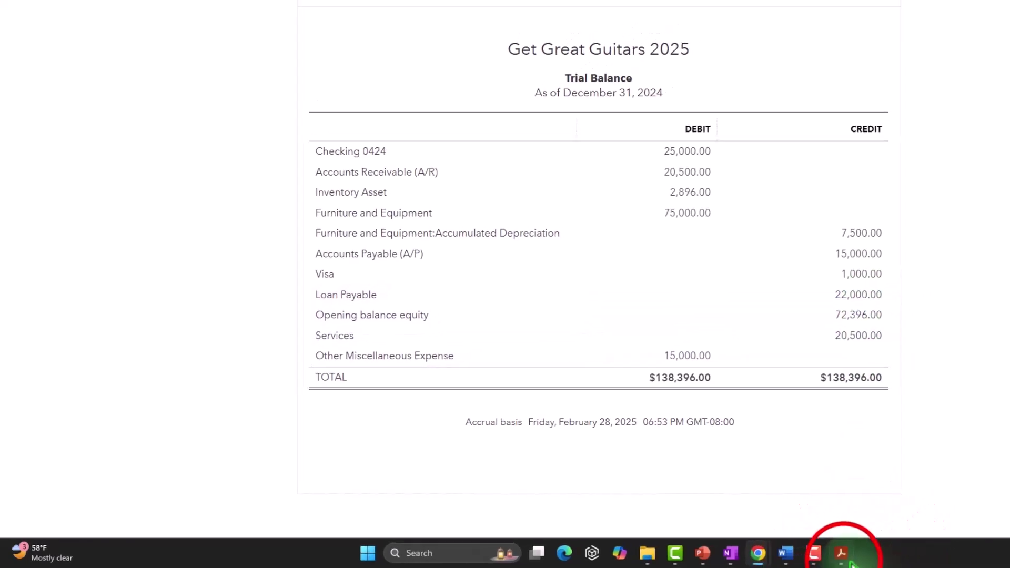
{"action": "left_click", "coordinate": [841, 554]}
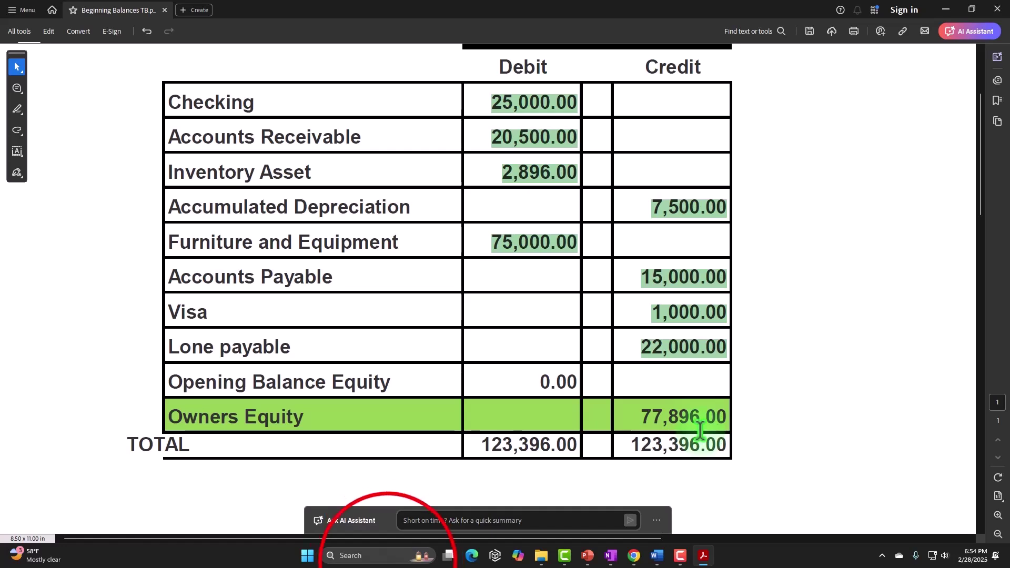
{"action": "left_click", "coordinate": [389, 555]}
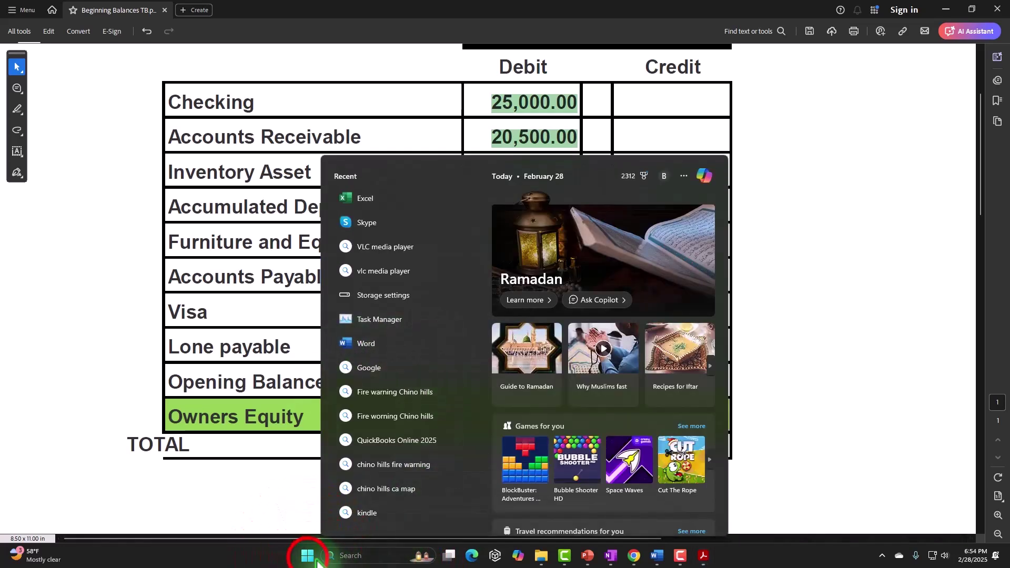
{"action": "left_click", "coordinate": [308, 555]}
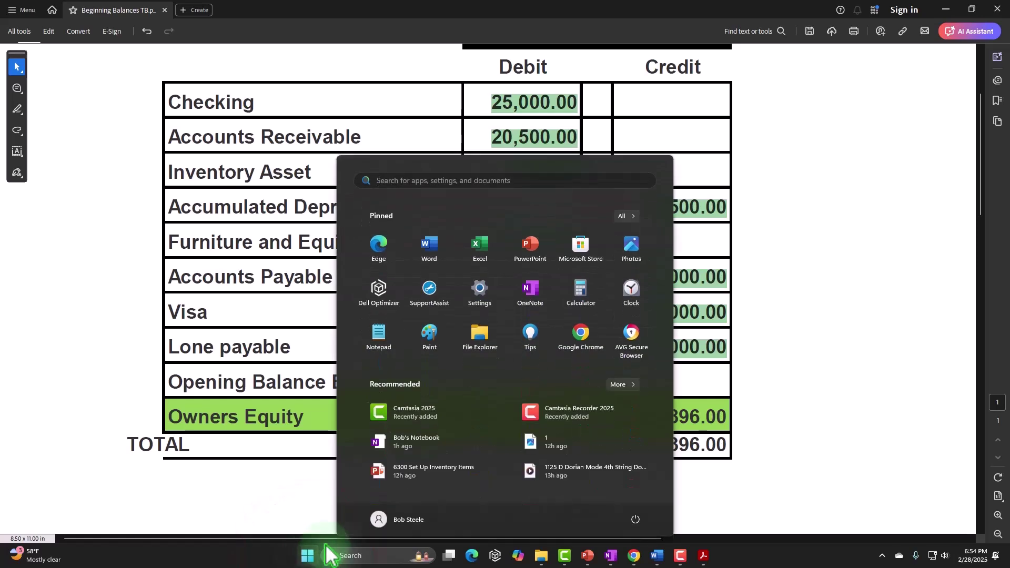
{"action": "left_click", "coordinate": [580, 286]}
{"action": "left_click", "coordinate": [217, 155]}
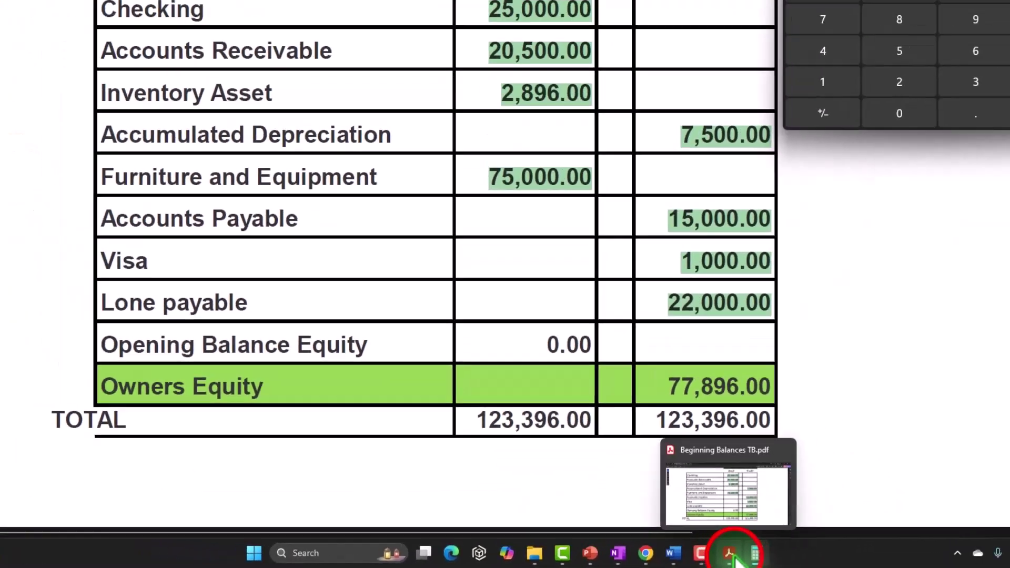
{"action": "left_click", "coordinate": [681, 566]}
{"action": "left_click", "coordinate": [695, 557]}
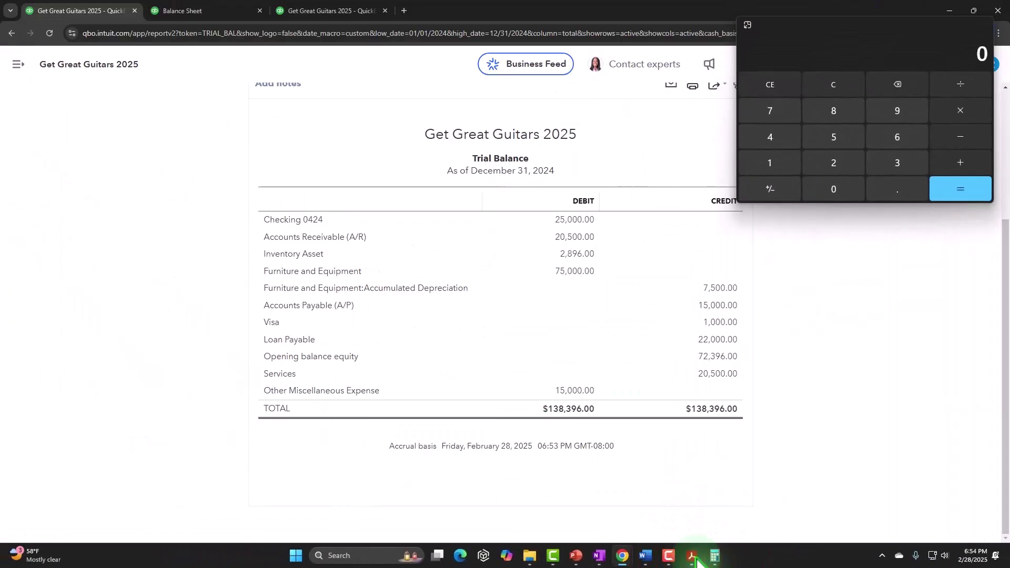
Calculate 72396 + 20500 - 15000 from the equity, Services and expense rows and compare it with Owners Equity in the Acrobat file.
{"action": "left_click", "coordinate": [840, 87]}
{"action": "left_click", "coordinate": [840, 88]}
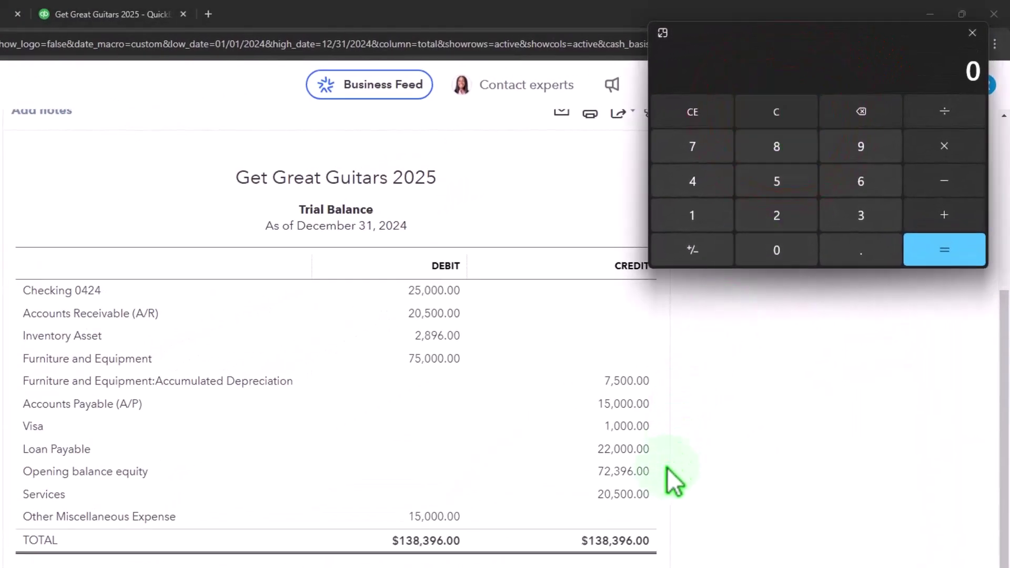
{"action": "type", "text": "7"}
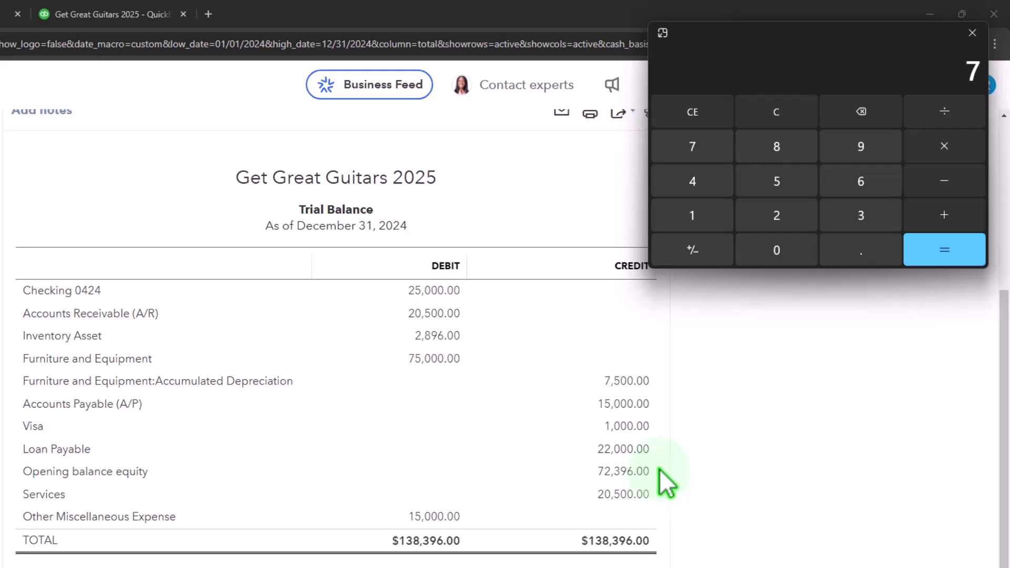
{"action": "type", "text": "239"}
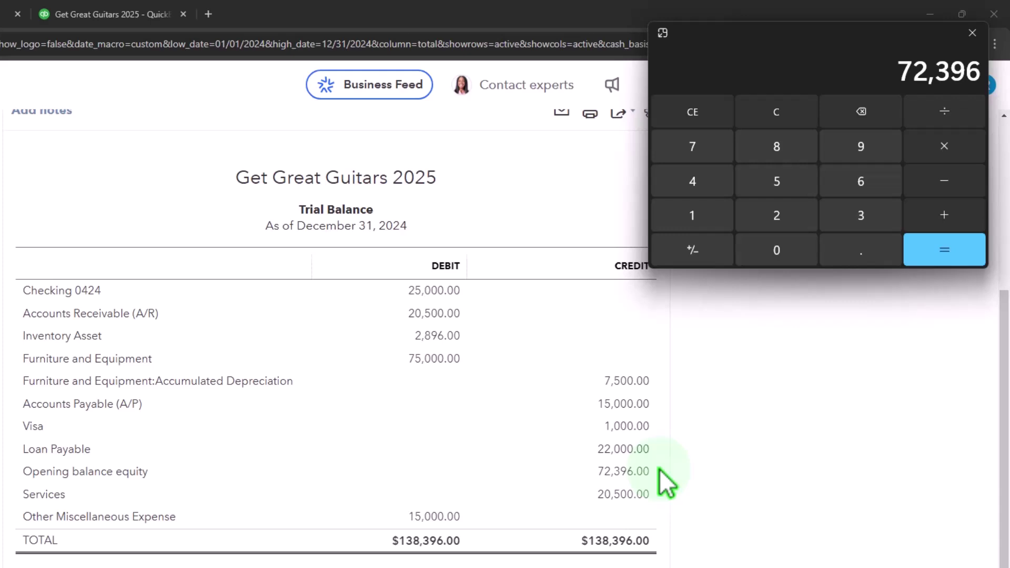
{"action": "type", "text": "20500"}
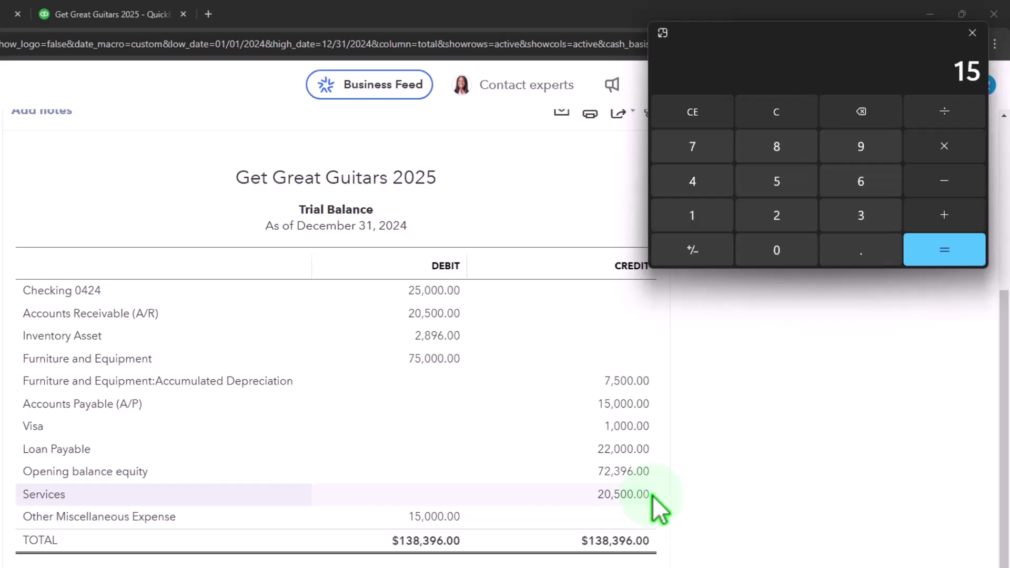
{"action": "type", "text": "000"}
{"action": "key", "text": "Return"}
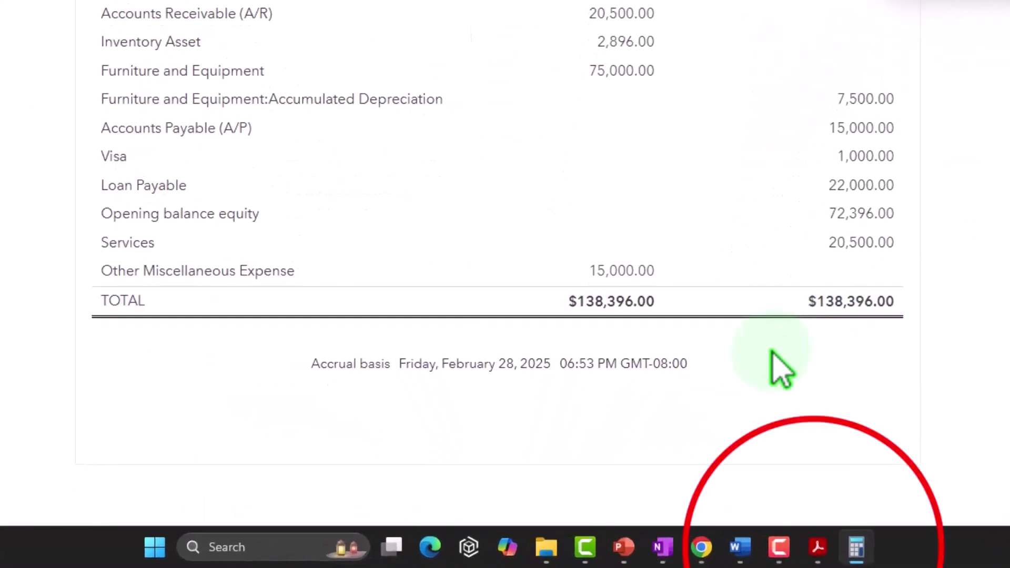
{"action": "left_click", "coordinate": [817, 547]}
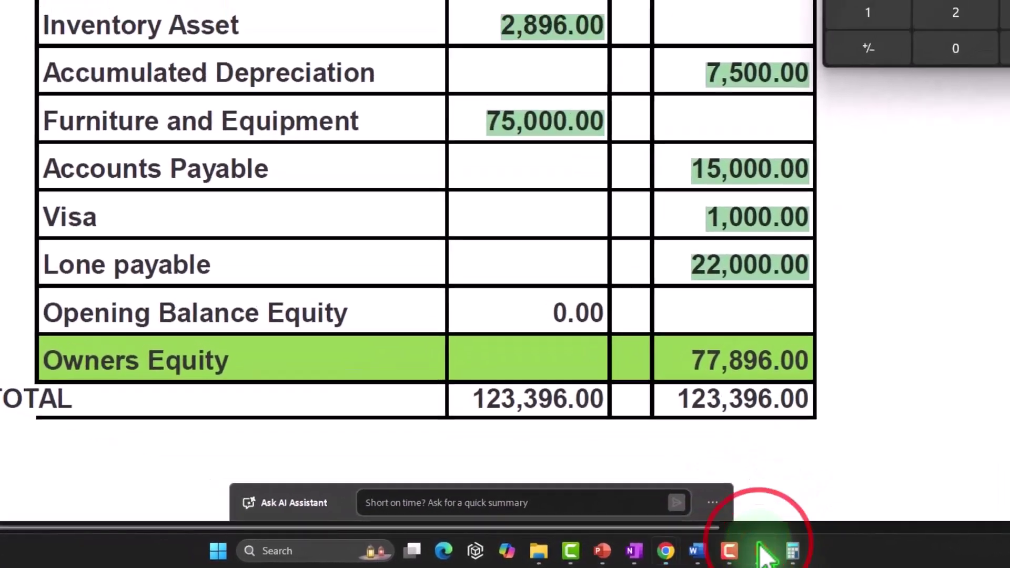
{"action": "left_click", "coordinate": [694, 556]}
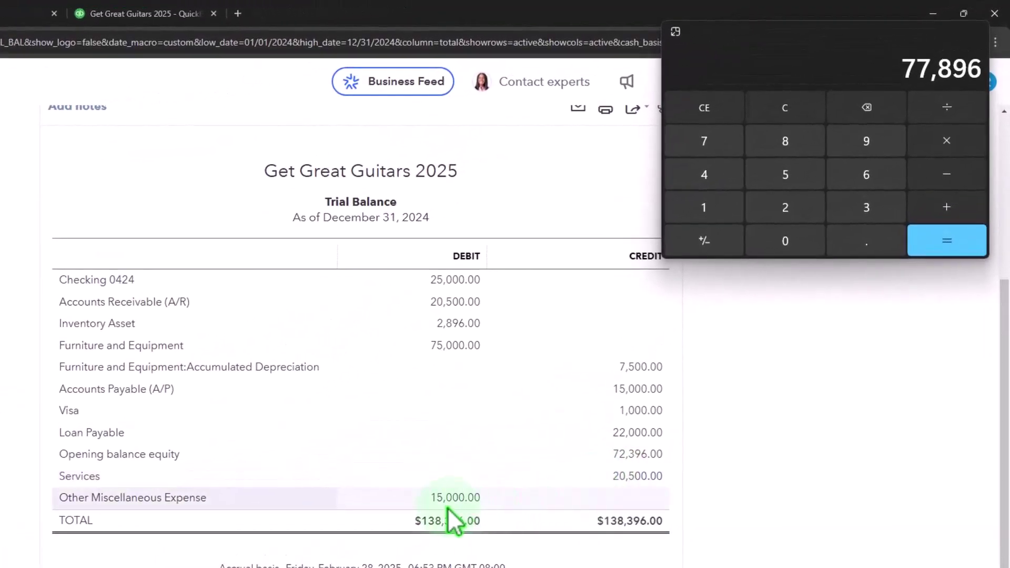
Set the Trial Balance report dates to 01/01/2025 through 12/31/2025 and run the report.
{"action": "scroll", "coordinate": [642, 473], "scroll_direction": "up", "scroll_amount": 5}
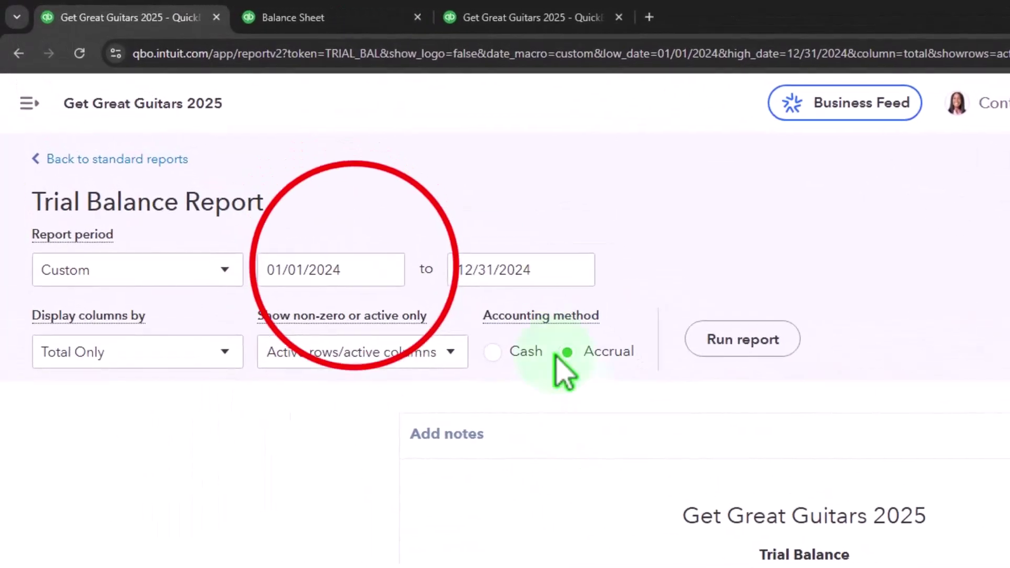
{"action": "left_click", "coordinate": [351, 269]}
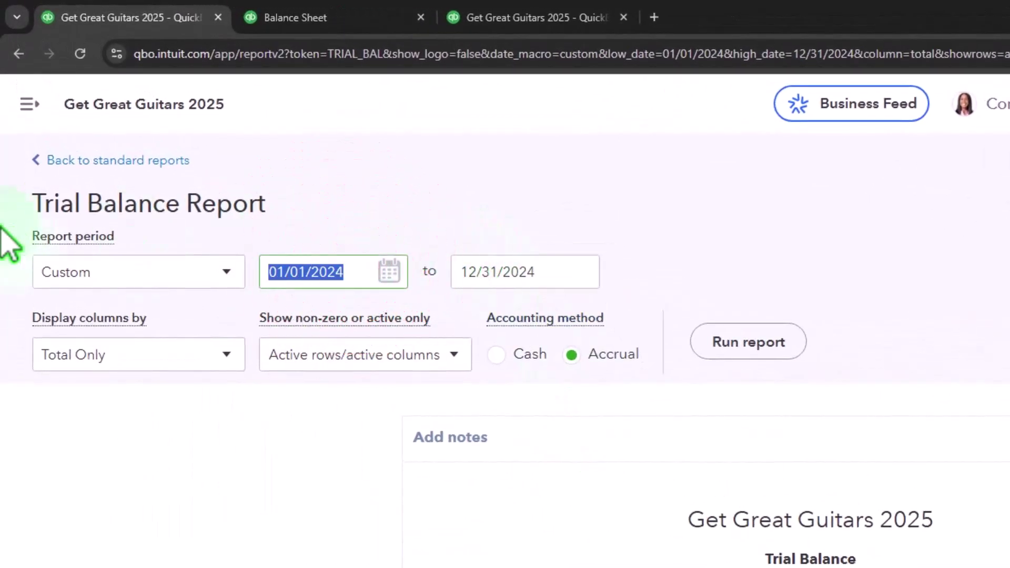
{"action": "key", "text": "Tab"}
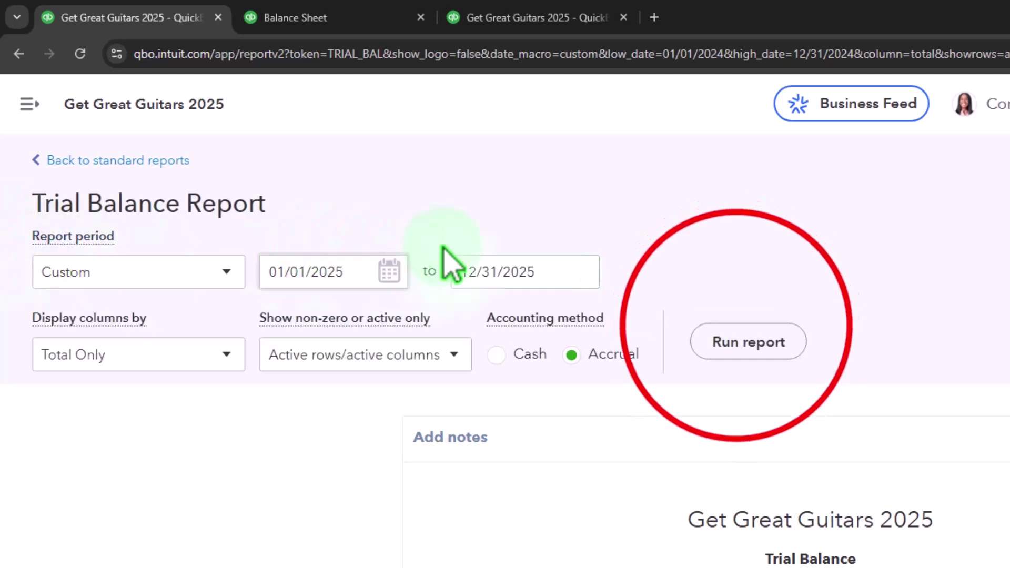
{"action": "left_click", "coordinate": [748, 341]}
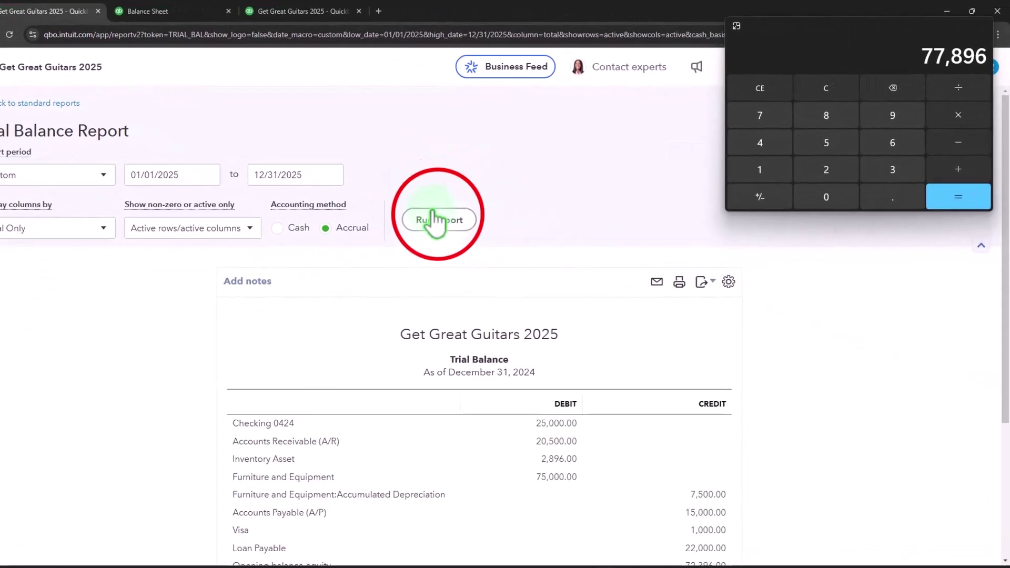
{"action": "scroll", "coordinate": [438, 213], "scroll_direction": "down", "scroll_amount": 3}
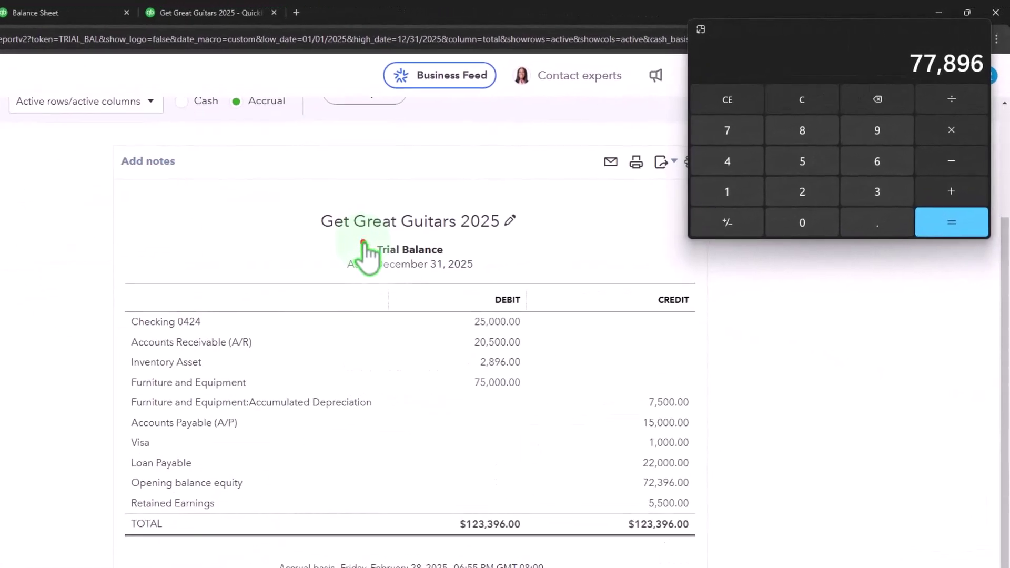
{"action": "left_click", "coordinate": [439, 213]}
{"action": "left_click", "coordinate": [214, 214]}
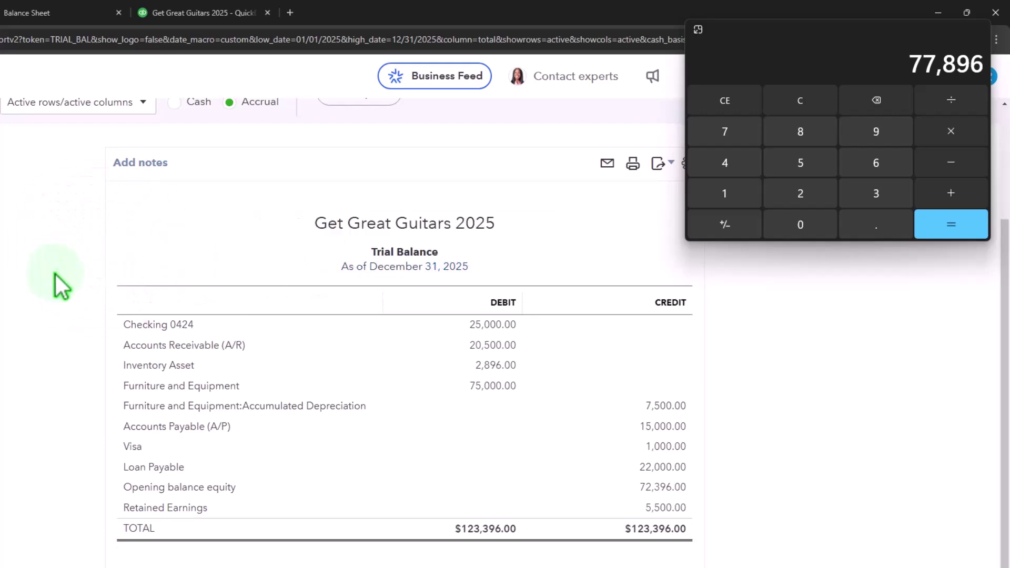
{"action": "scroll", "coordinate": [60, 286], "scroll_direction": "down", "scroll_amount": 1}
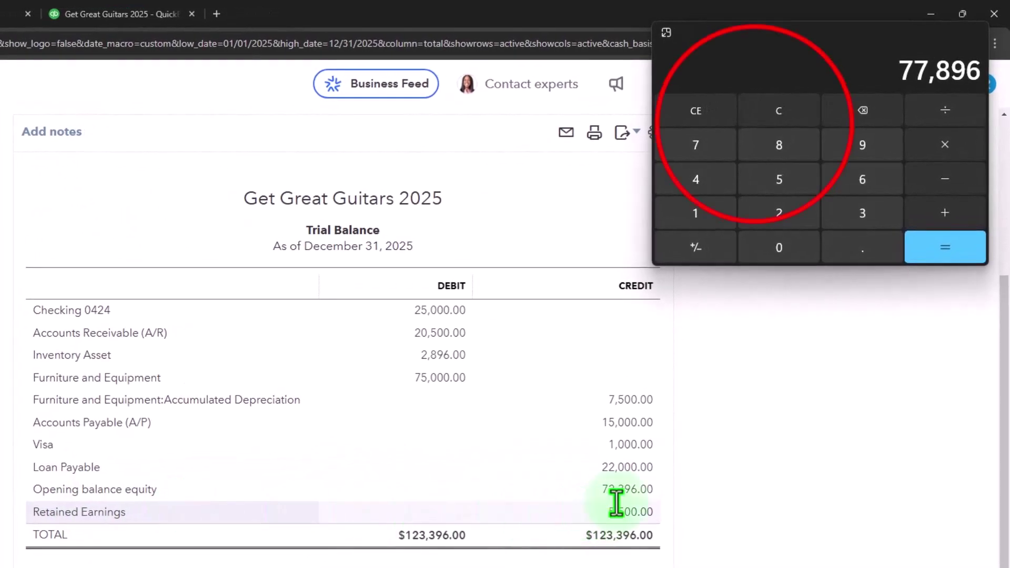
Calculate 72396 + 5500 from opening balance equity and retained earnings and compare it with Owners Equity in the Acrobat file.
{"action": "left_click", "coordinate": [755, 124]}
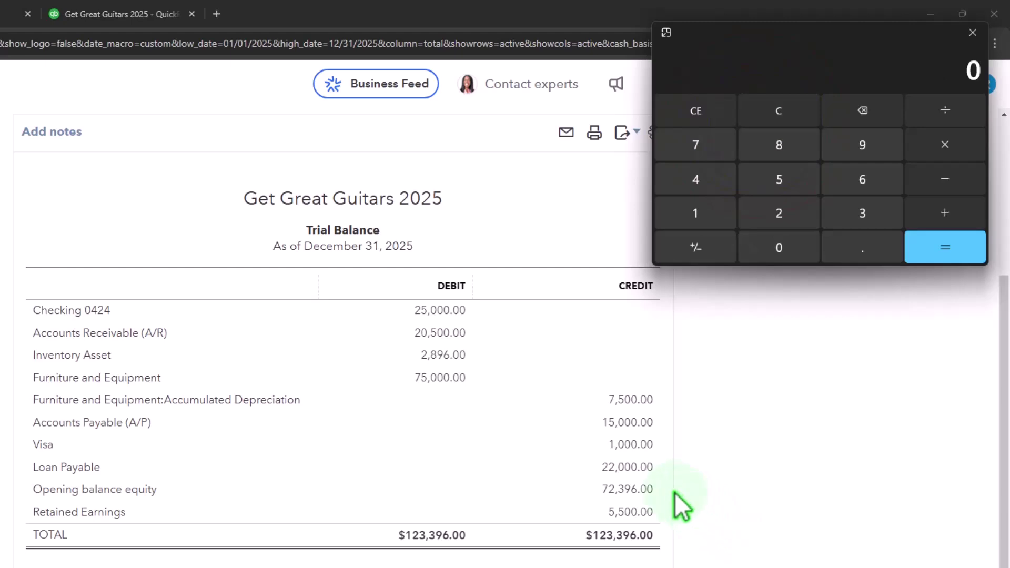
{"action": "type", "text": "72396+5500"}
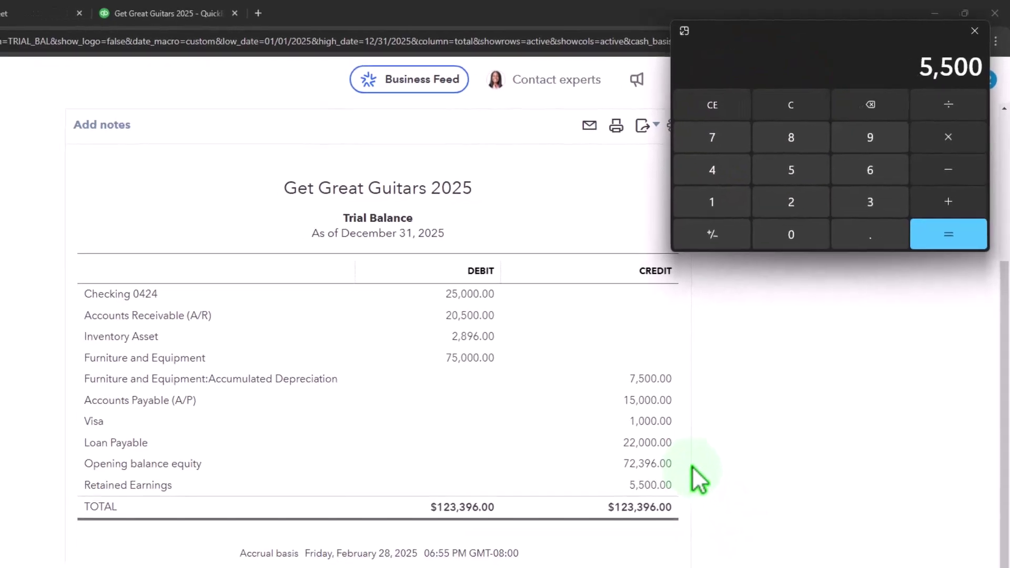
{"action": "key", "text": "Return"}
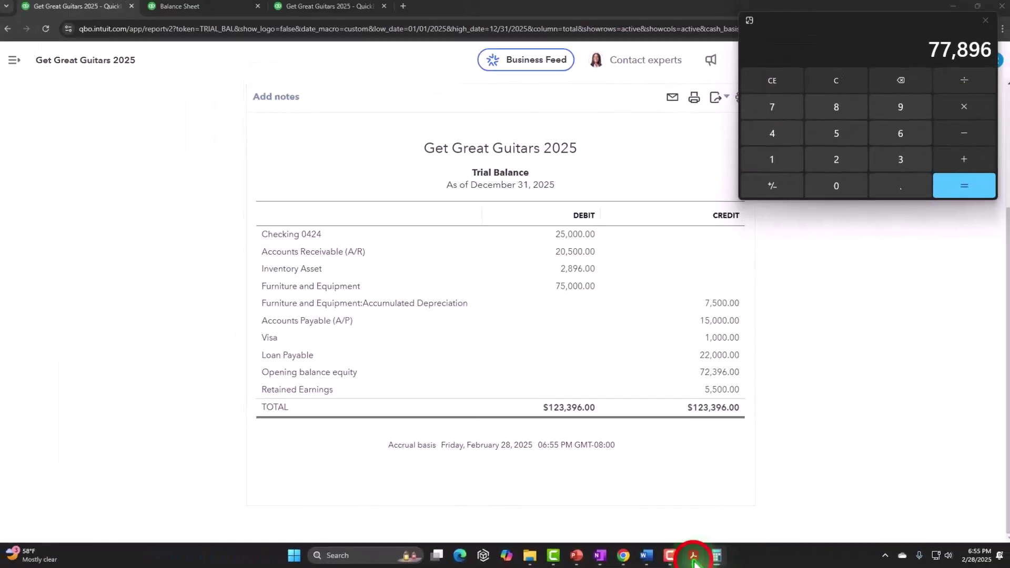
{"action": "left_click", "coordinate": [818, 547]}
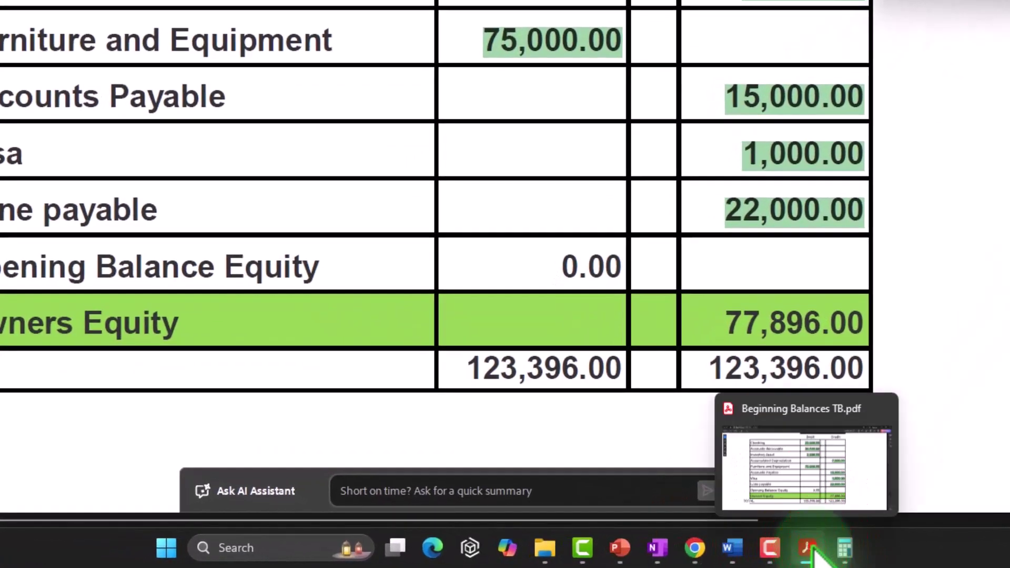
{"action": "left_click", "coordinate": [691, 556]}
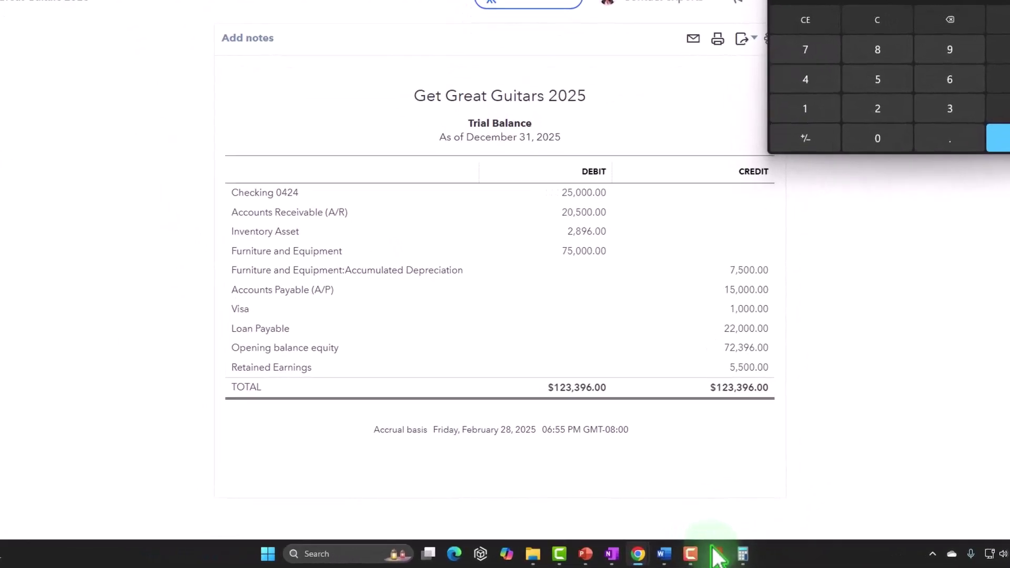
{"action": "left_click", "coordinate": [691, 555]}
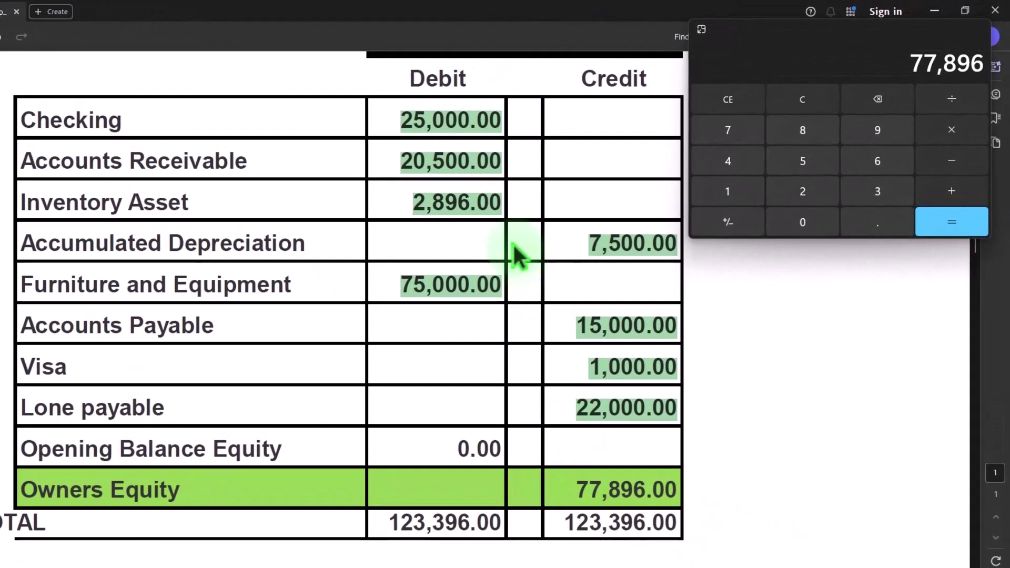
{"action": "left_click", "coordinate": [533, 110]}
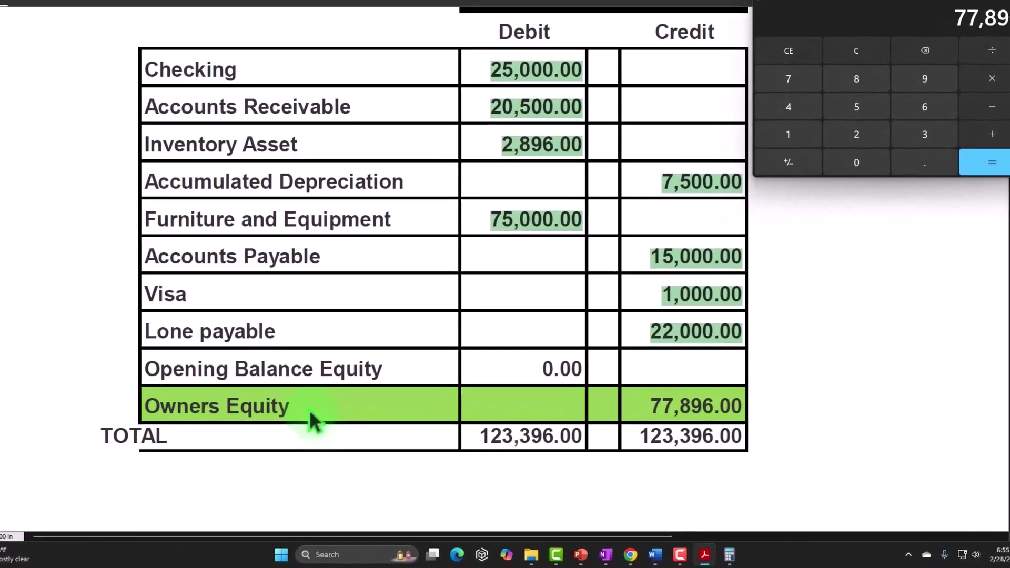
{"action": "left_click", "coordinate": [704, 555]}
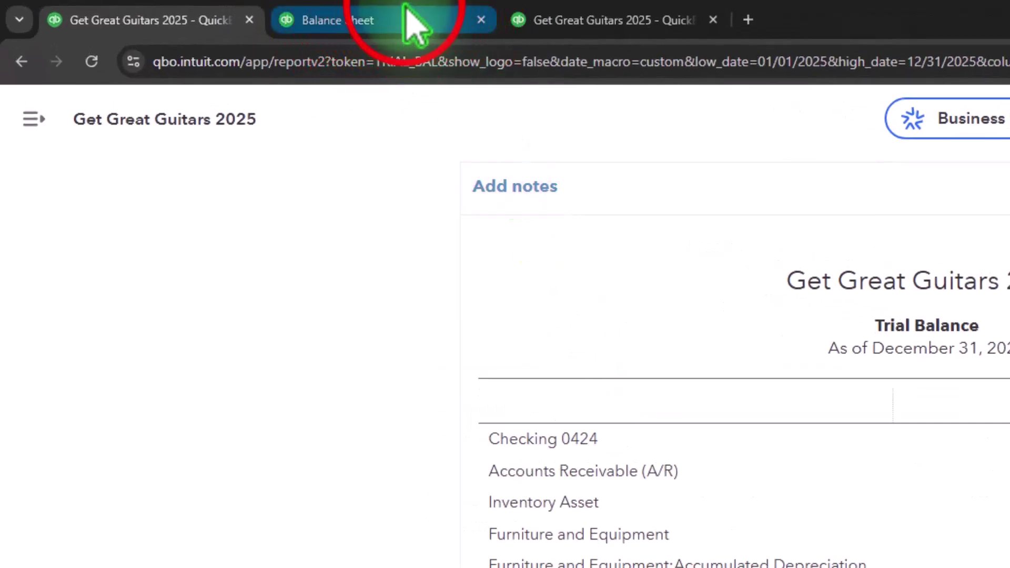
Examine the equity section of the Balance Sheet and the yearly columns of the Profit and Loss report.
{"action": "left_click", "coordinate": [406, 8]}
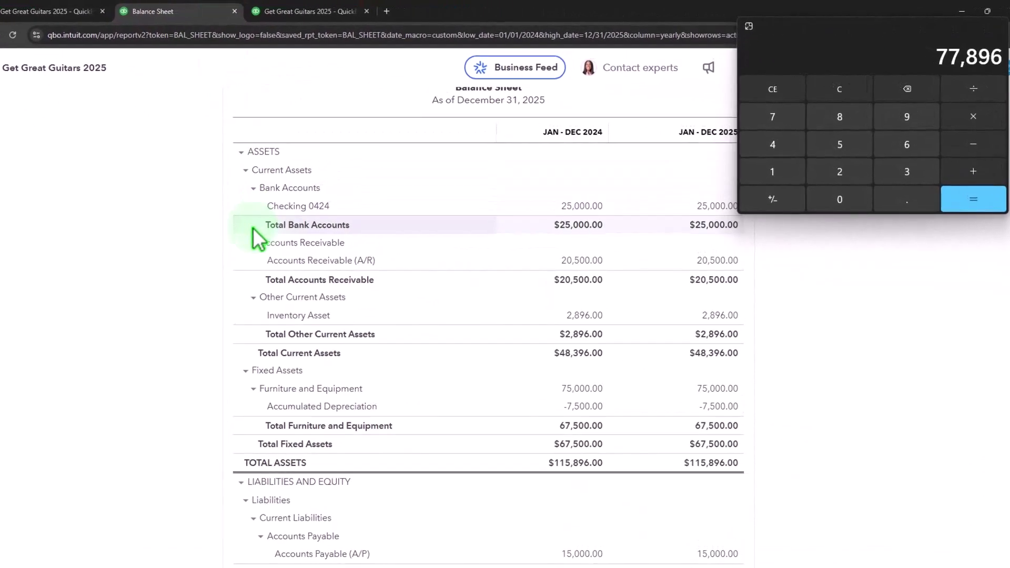
{"action": "scroll", "coordinate": [254, 228], "scroll_direction": "down", "scroll_amount": 8}
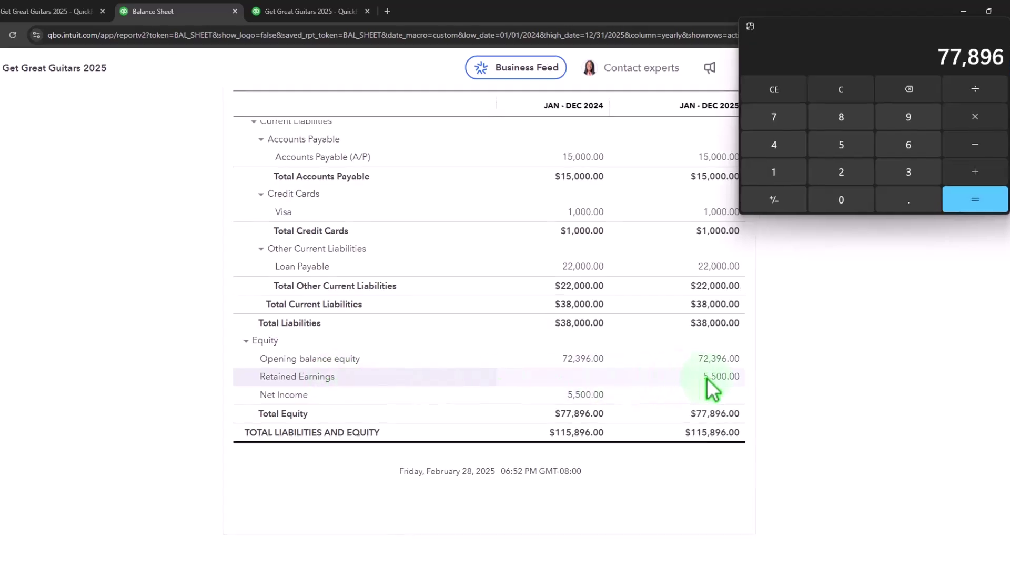
{"action": "left_click", "coordinate": [328, 12]}
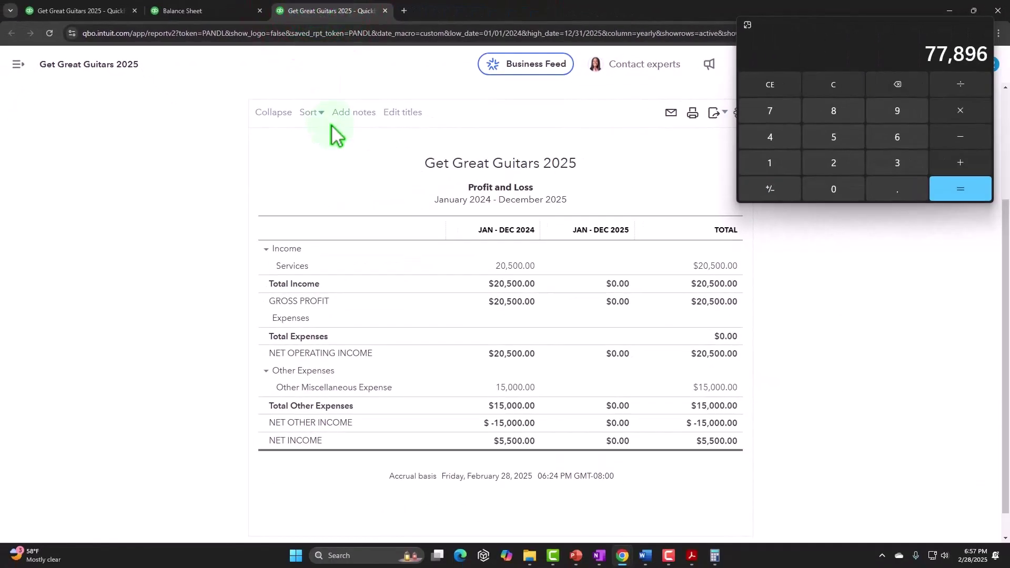
{"action": "scroll", "coordinate": [337, 136], "scroll_direction": "up", "scroll_amount": 3}
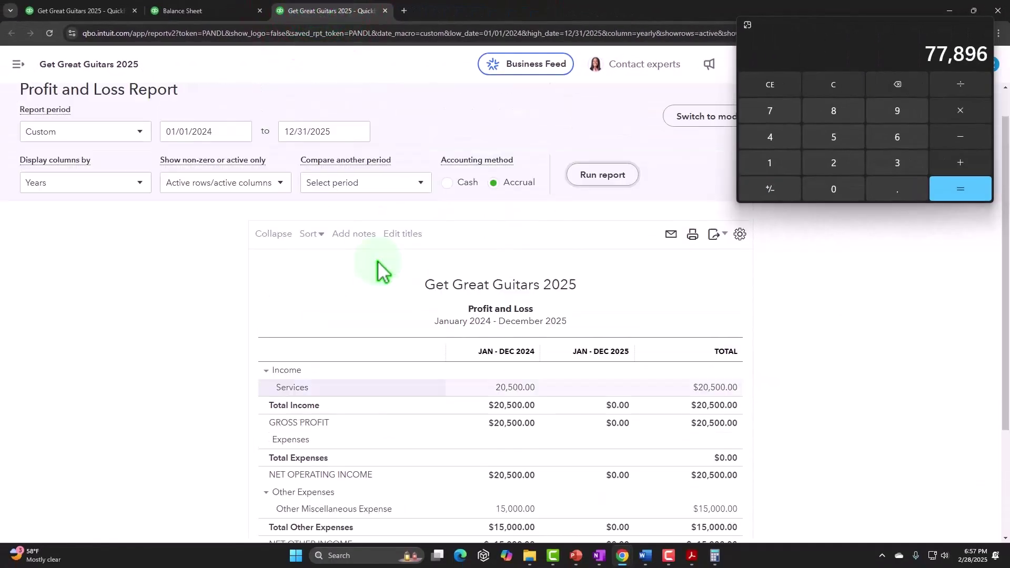
Rerun the Profit and Loss report for 01/01/2024 through 12/31/2025 and review its yearly income, expense and net income figures.
{"action": "scroll", "coordinate": [226, 219], "scroll_direction": "down", "scroll_amount": 4}
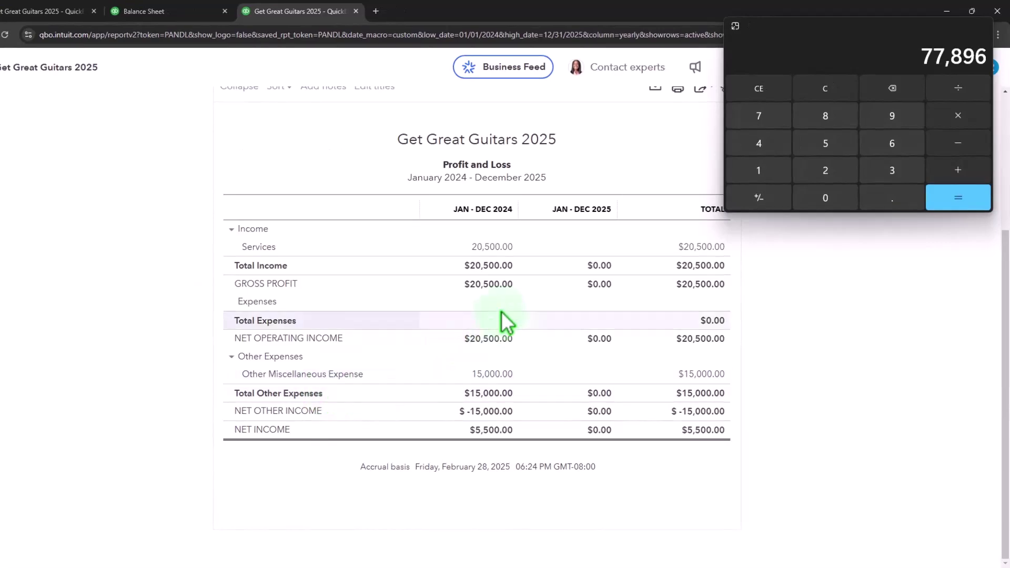
{"action": "scroll", "coordinate": [519, 315], "scroll_direction": "up", "scroll_amount": 3}
{"action": "left_click", "coordinate": [584, 205]}
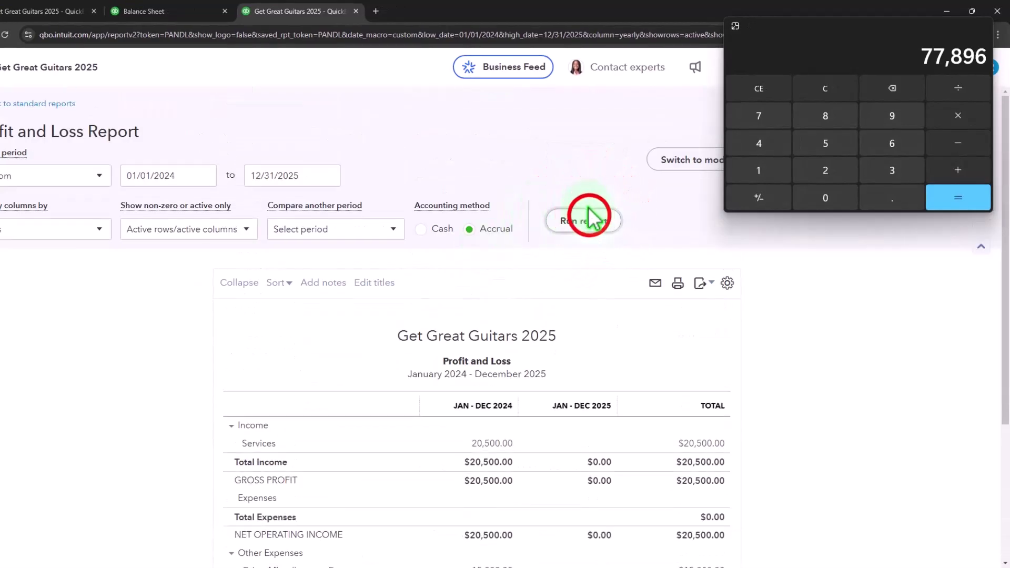
{"action": "scroll", "coordinate": [547, 300], "scroll_direction": "down", "scroll_amount": 2}
{"action": "scroll", "coordinate": [545, 315], "scroll_direction": "down", "scroll_amount": 1}
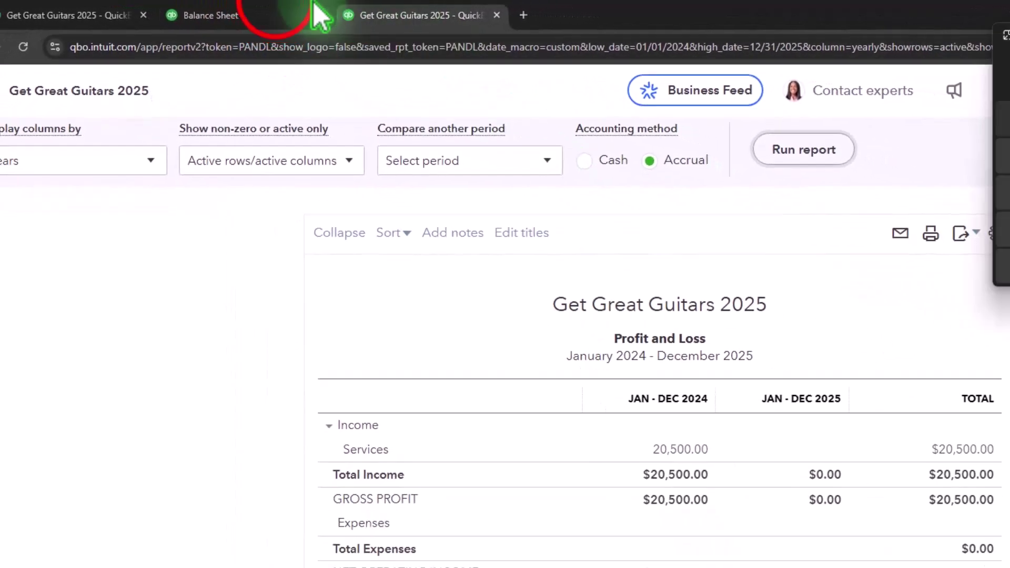
Switch to the Balance Sheet, rerun it for 01/01/2024 through 12/31/2025 and review the yearly asset and liability balances.
{"action": "left_click", "coordinate": [317, 13]}
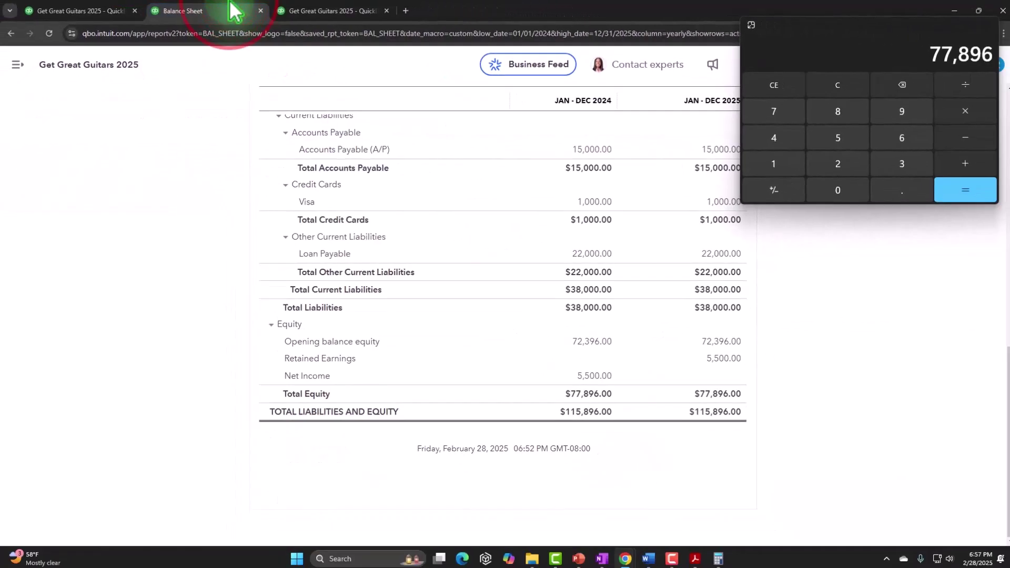
{"action": "scroll", "coordinate": [525, 174], "scroll_direction": "up", "scroll_amount": 5}
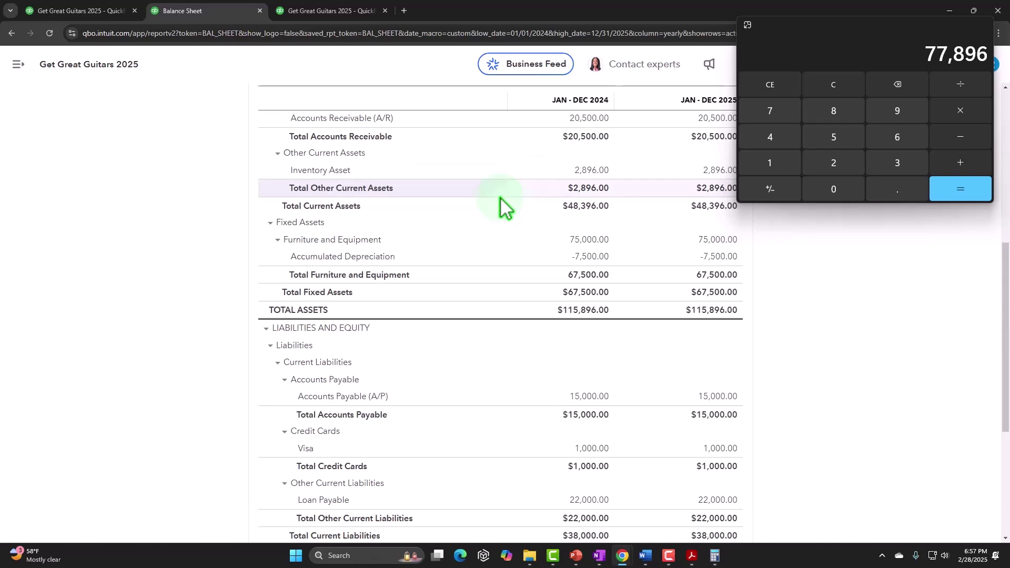
{"action": "scroll", "coordinate": [502, 200], "scroll_direction": "up", "scroll_amount": 8}
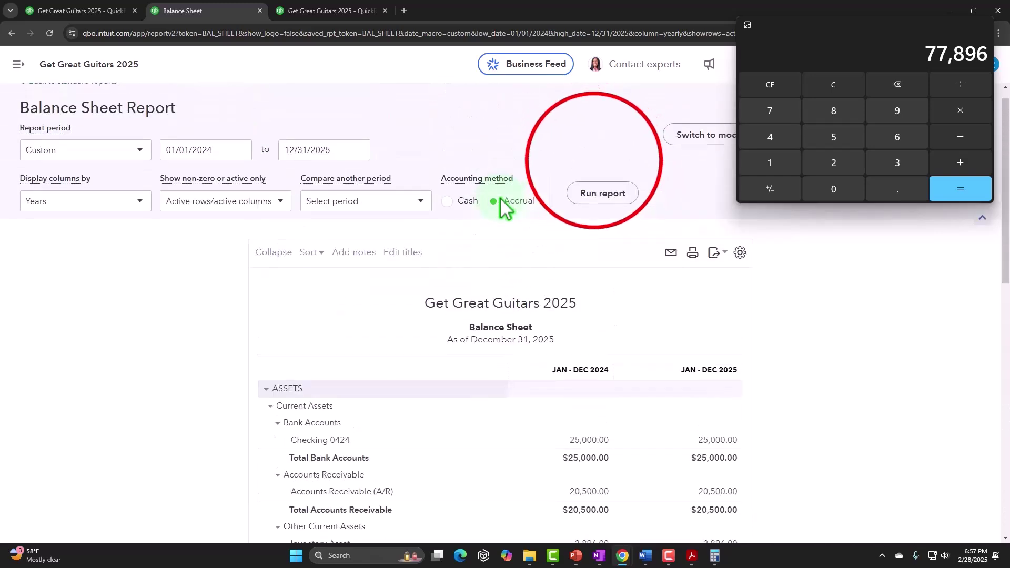
{"action": "scroll", "coordinate": [526, 200], "scroll_direction": "down", "scroll_amount": 1}
{"action": "left_click", "coordinate": [594, 161]}
{"action": "scroll", "coordinate": [552, 226], "scroll_direction": "down", "scroll_amount": 2}
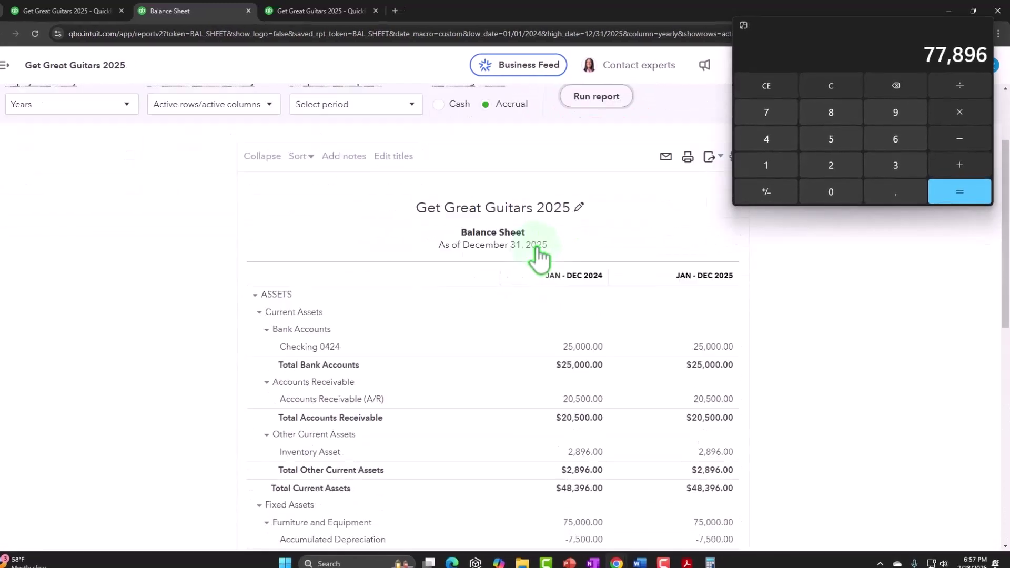
{"action": "scroll", "coordinate": [536, 258], "scroll_direction": "down", "scroll_amount": 10}
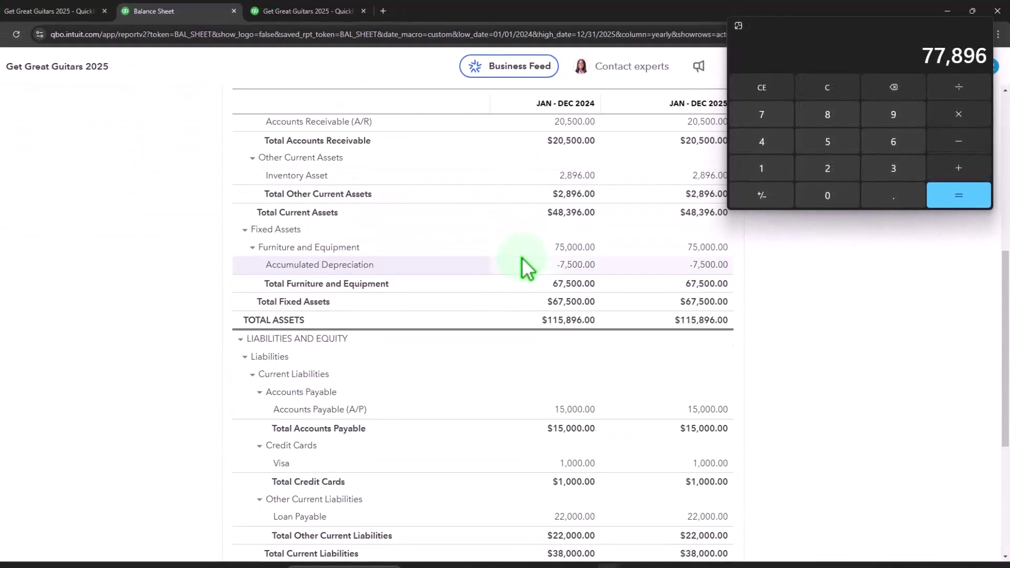